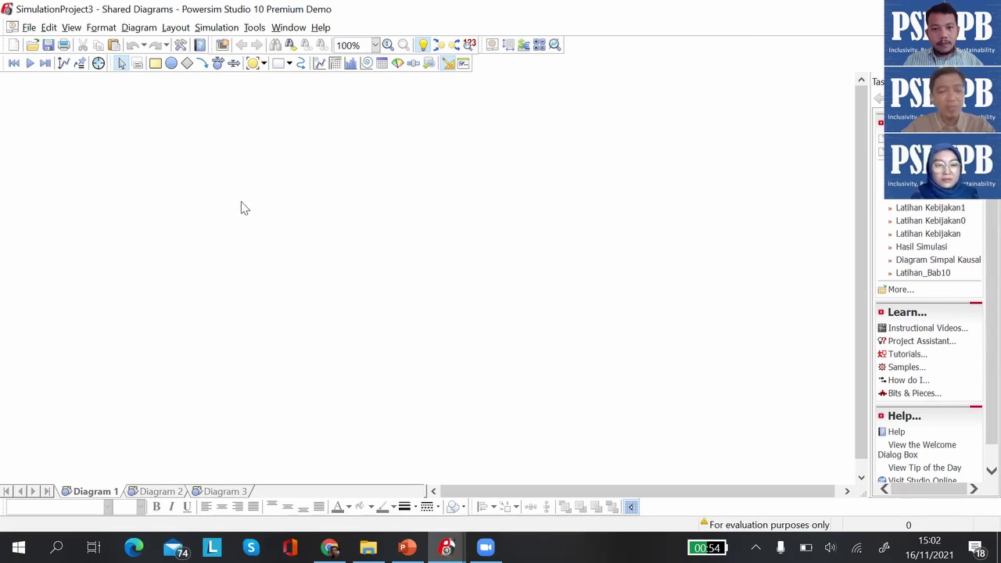
Add a level named PENDUDUK to the empty diagram and define its value as 1000.
{"action": "left_click", "coordinate": [155, 64]}
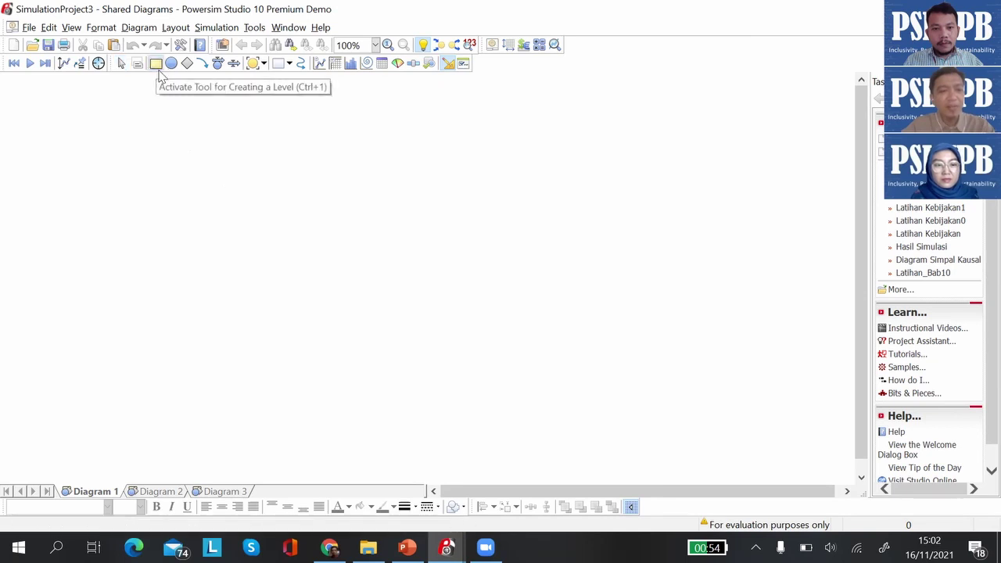
{"action": "left_click", "coordinate": [287, 221]}
{"action": "type", "text": "PENDUDUK"}
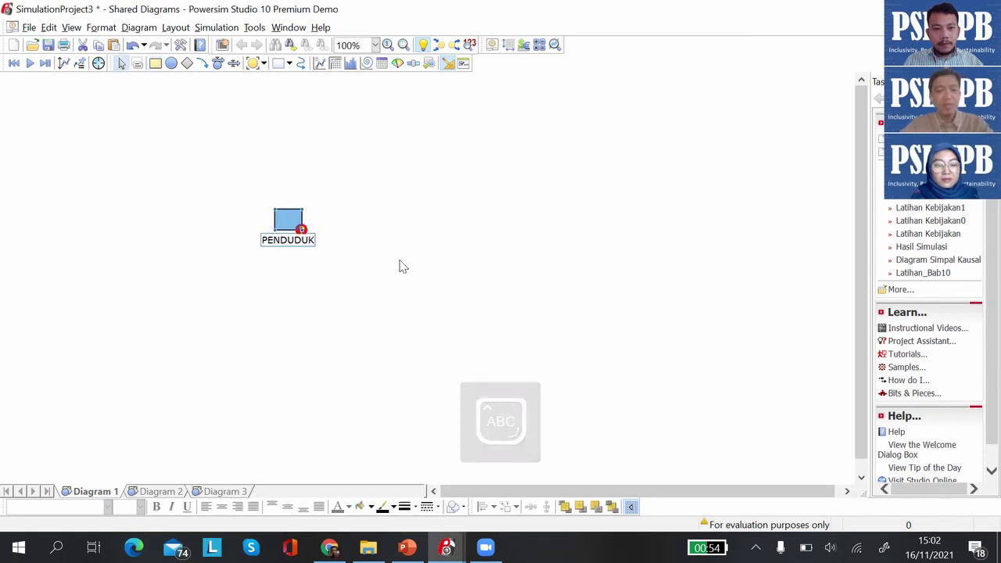
{"action": "key", "text": "Return"}
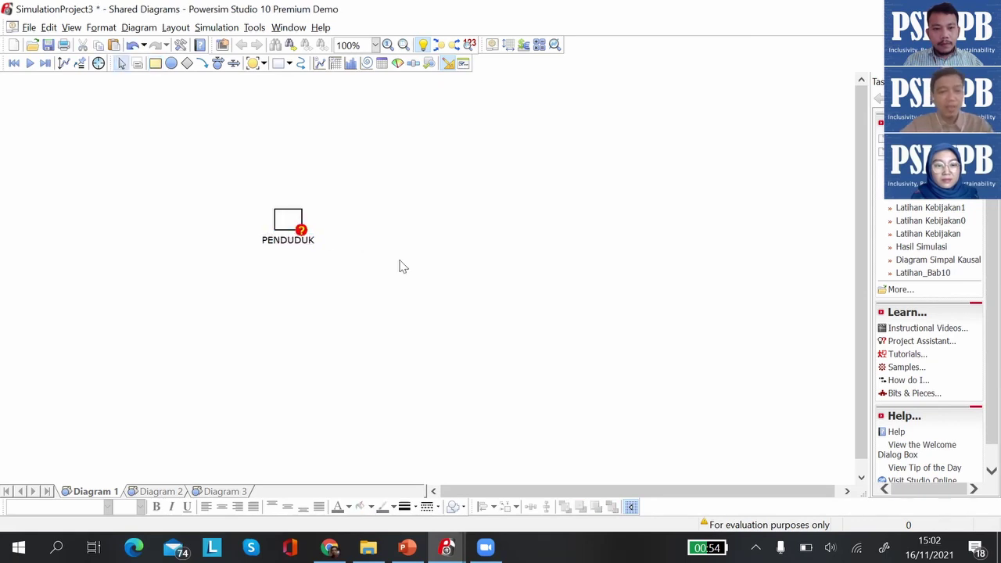
{"action": "double_click", "coordinate": [290, 217]}
{"action": "type", "text": "1000"}
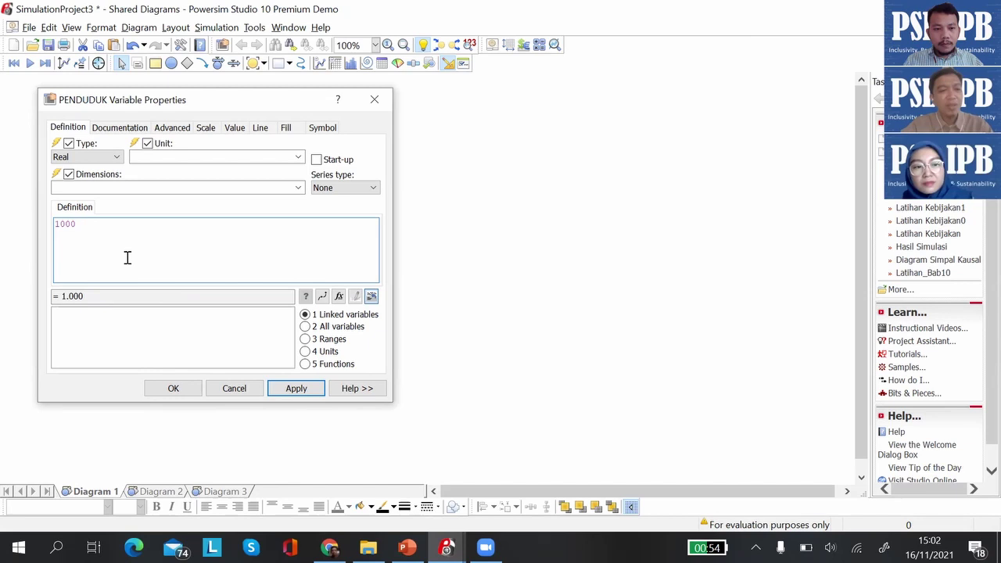
{"action": "left_click", "coordinate": [284, 393]}
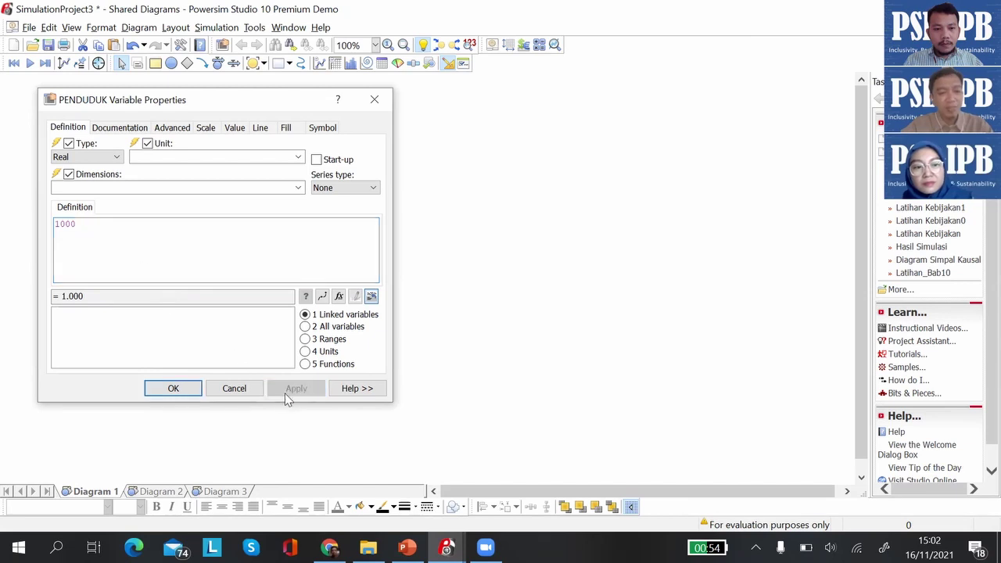
{"action": "left_click", "coordinate": [173, 388]}
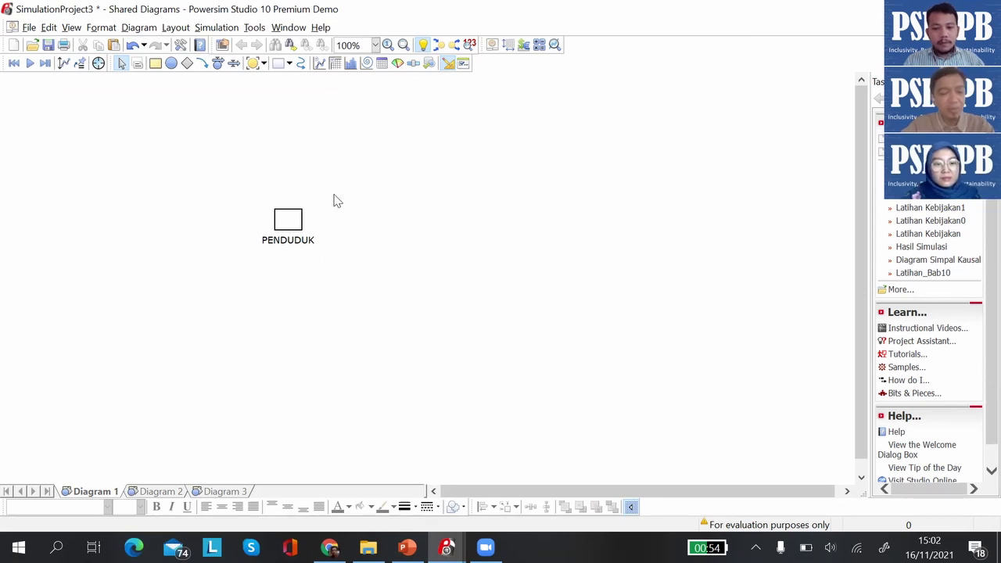
Create a flow with rate running from an outside source into the PENDUDUK level and name the rate ANGKA KELAHIRAN.
{"action": "left_click", "coordinate": [219, 67]}
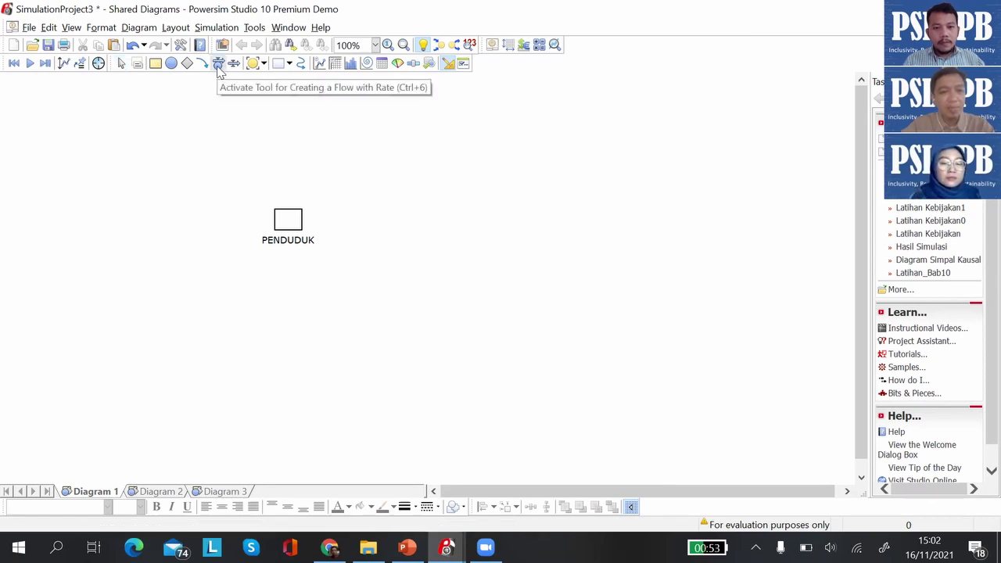
{"action": "left_click_drag", "start_coordinate": [93, 225], "coordinate": [283, 224]}
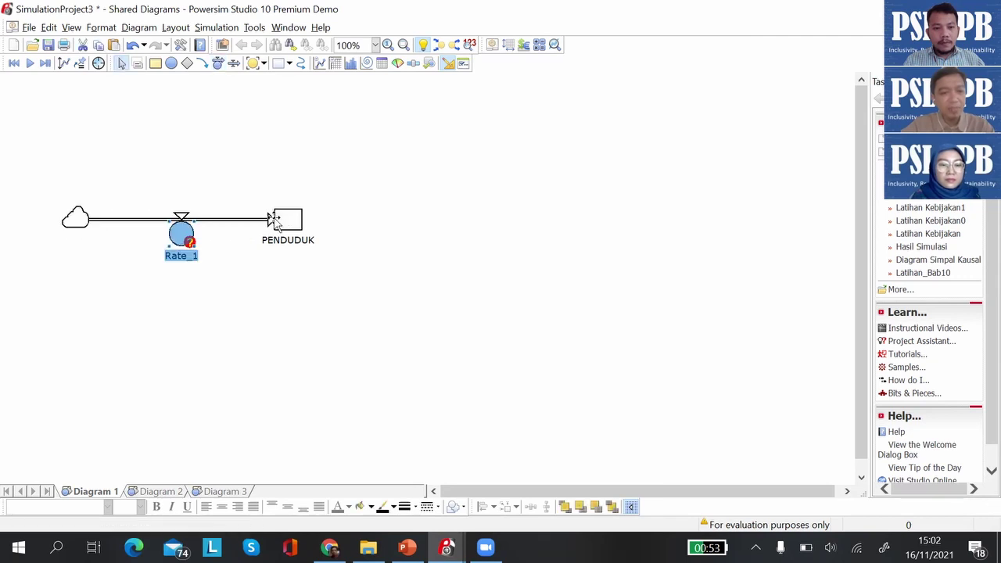
{"action": "type", "text": "AN"}
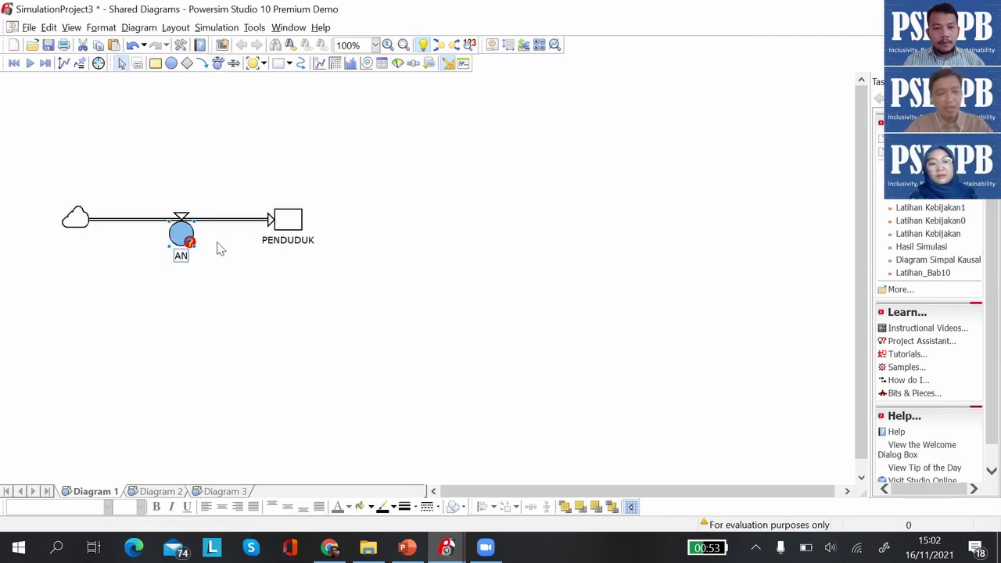
{"action": "type", "text": "GKA KELA"}
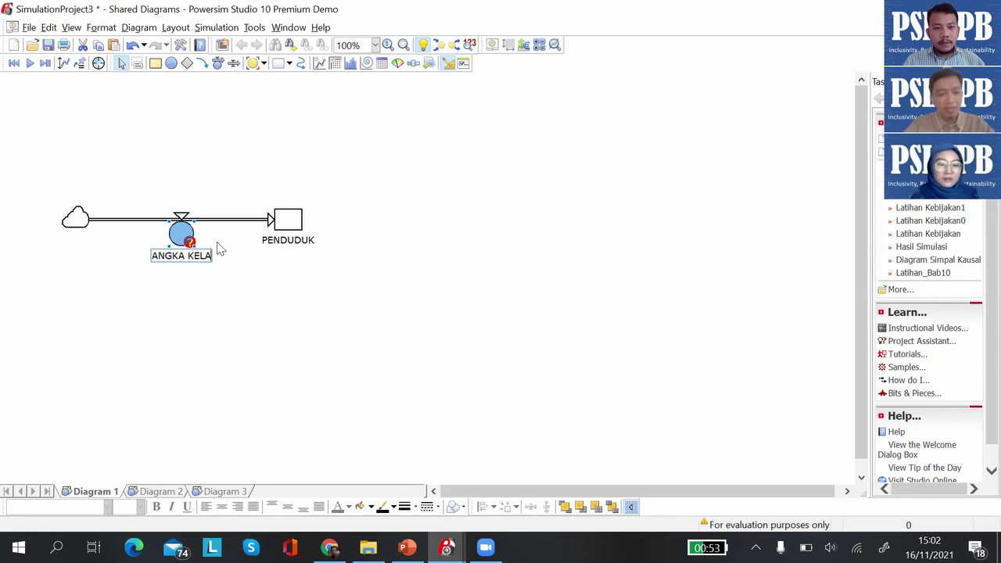
{"action": "type", "text": "HIRAN"}
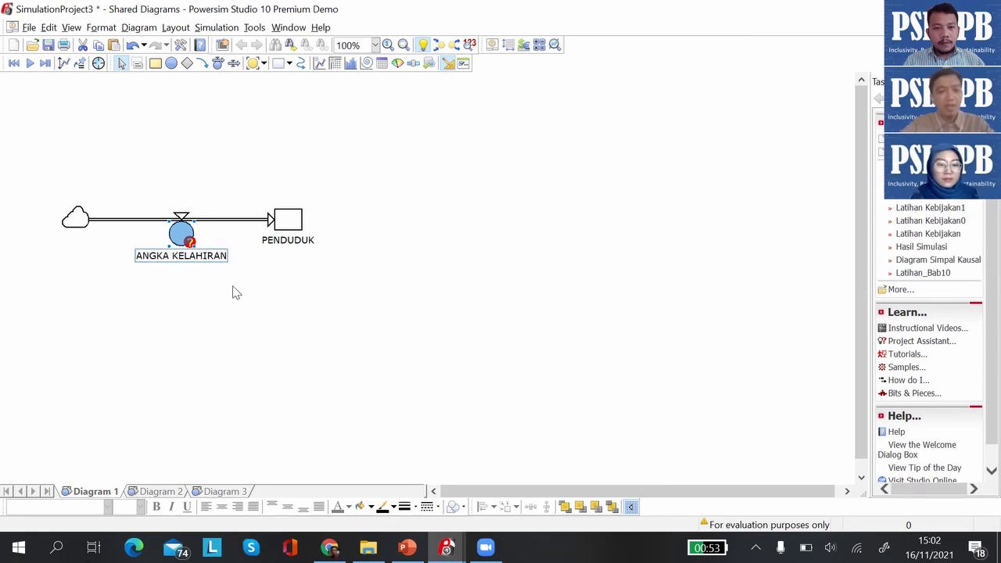
{"action": "left_click", "coordinate": [232, 313]}
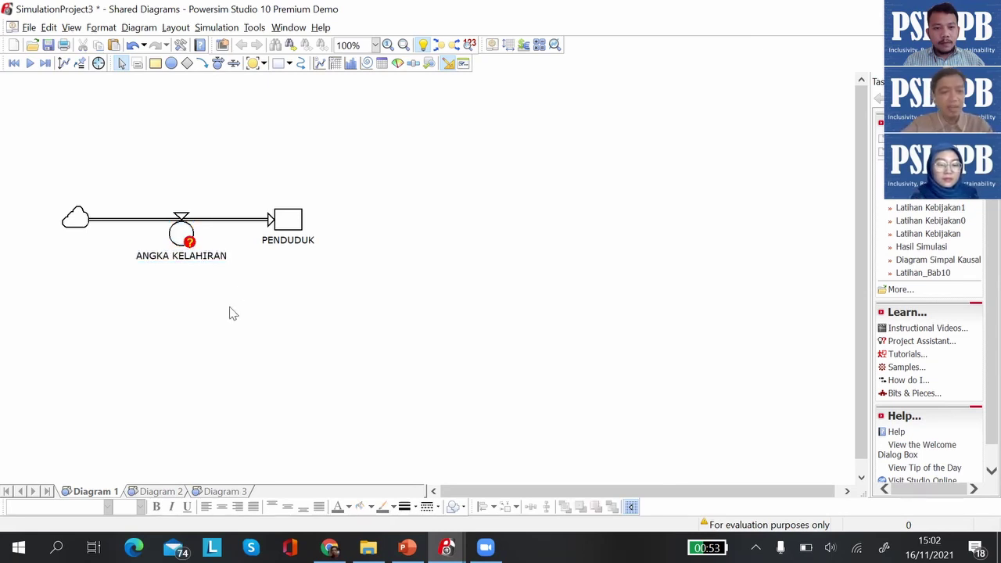
Add an auxiliary named LAJU KELAHIRAN below the flow's source cloud and define its value as 0,03.
{"action": "left_click", "coordinate": [171, 64]}
{"action": "left_click", "coordinate": [81, 280]}
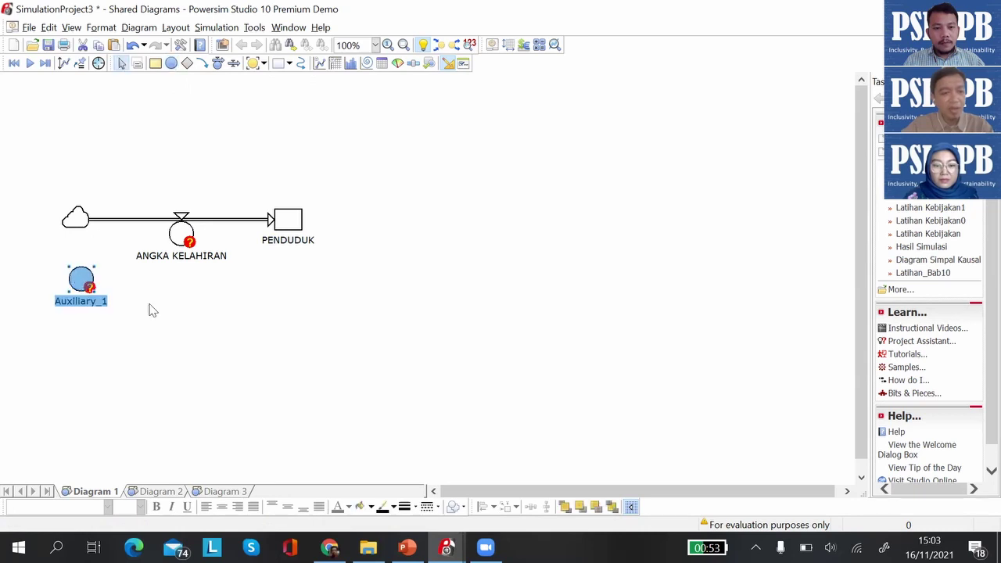
{"action": "type", "text": "LAJU"}
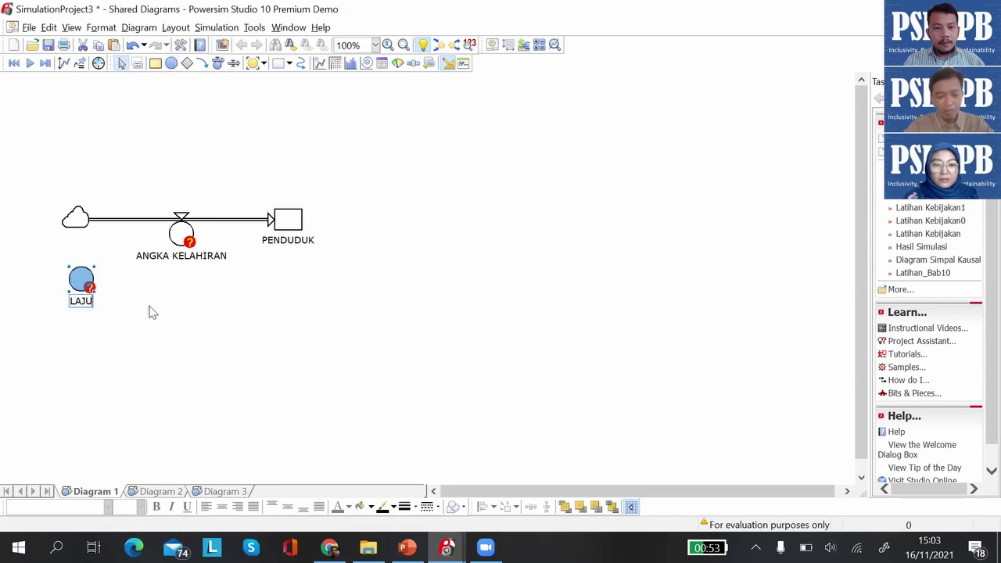
{"action": "type", "text": " KELAHIRAN"}
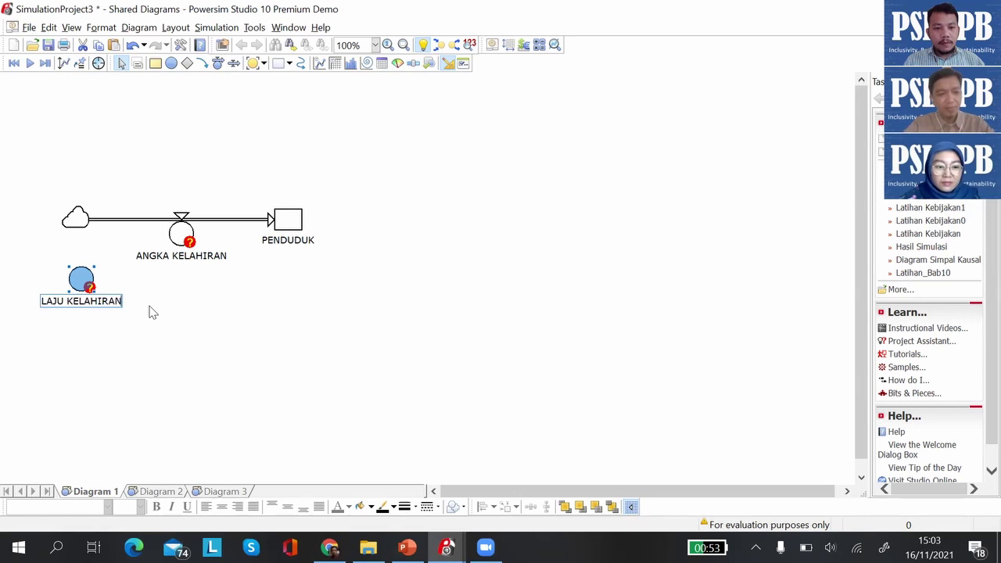
{"action": "left_click", "coordinate": [116, 349]}
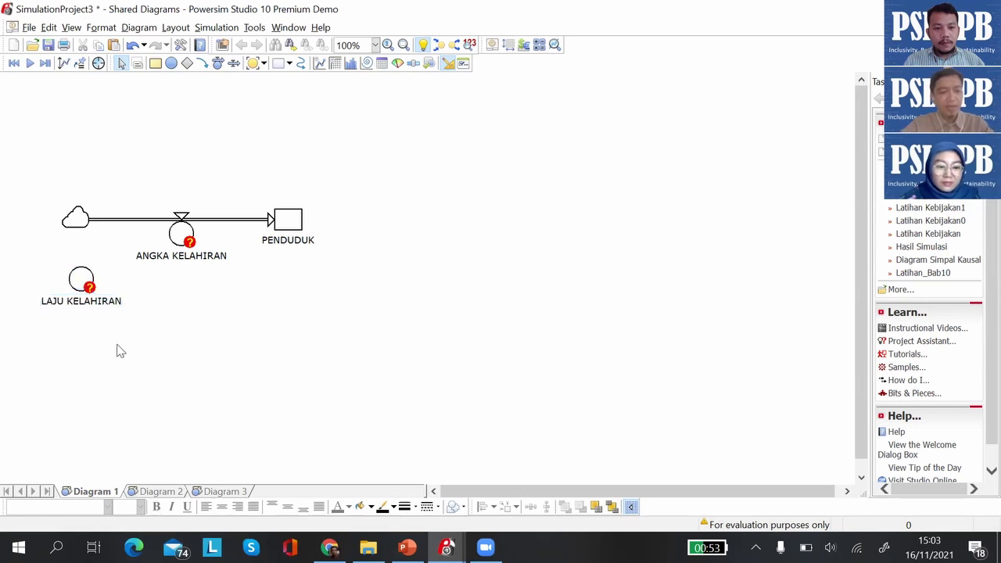
{"action": "double_click", "coordinate": [81, 275]}
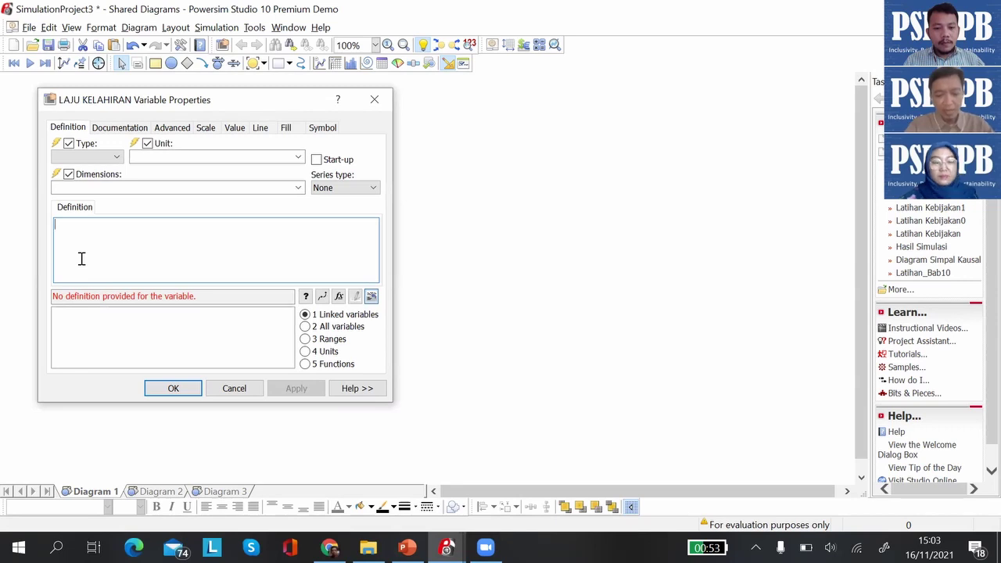
{"action": "type", "text": "0,03"}
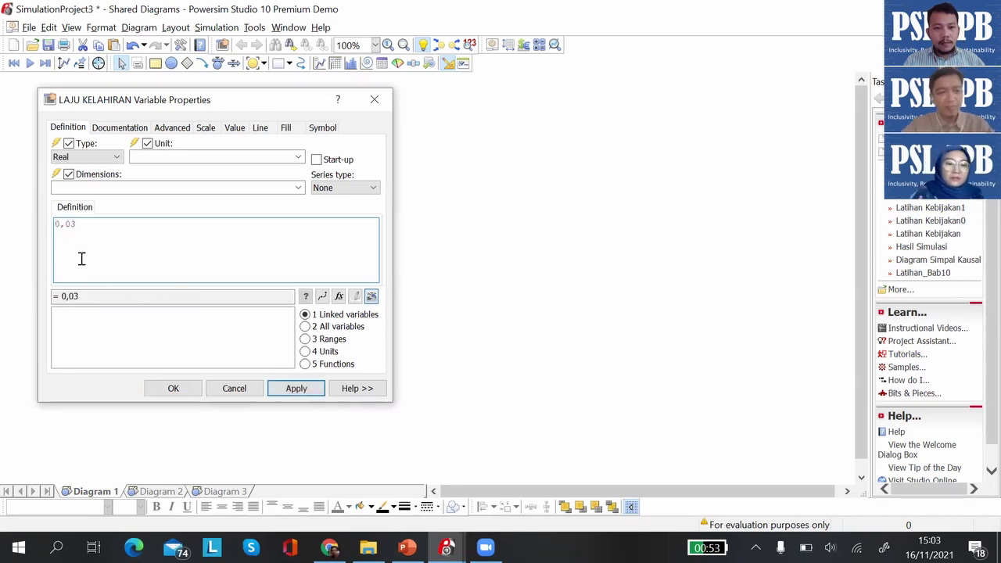
{"action": "left_click", "coordinate": [295, 388]}
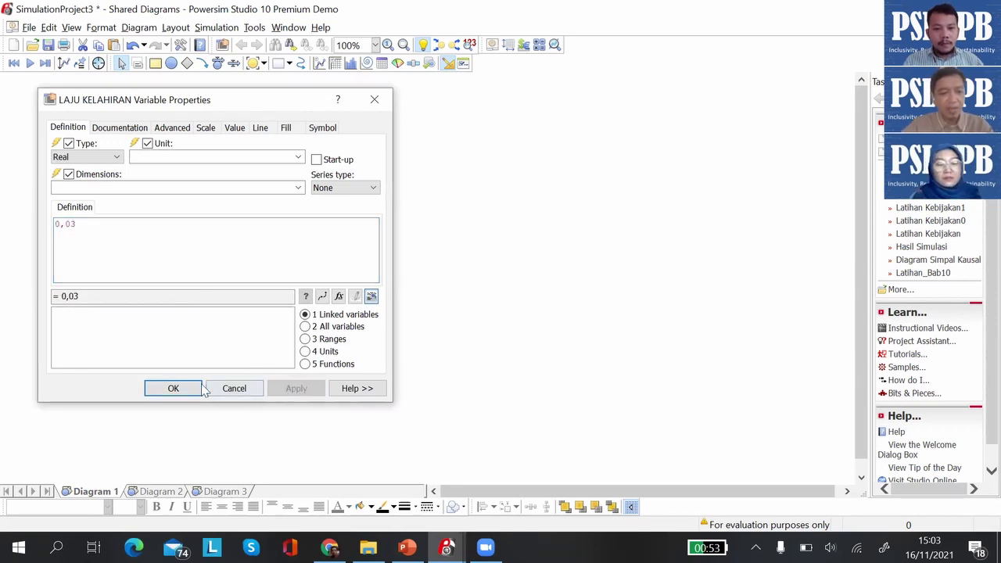
{"action": "left_click", "coordinate": [174, 389]}
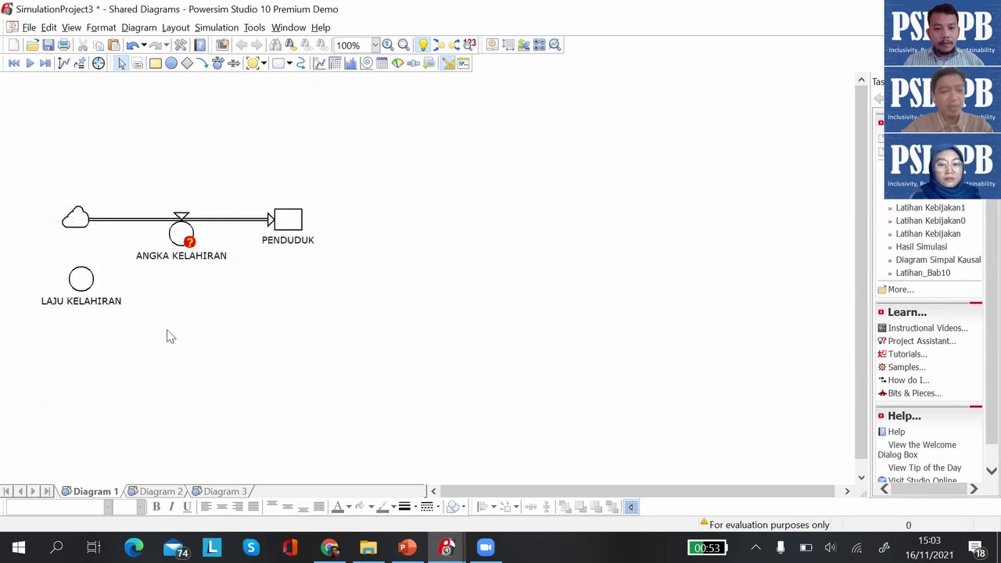
Link both the LAJU KELAHIRAN auxiliary and the PENDUDUK level to the ANGKA KELAHIRAN rate.
{"action": "left_click", "coordinate": [201, 63]}
{"action": "left_click", "coordinate": [93, 278]}
{"action": "left_click", "coordinate": [182, 244]}
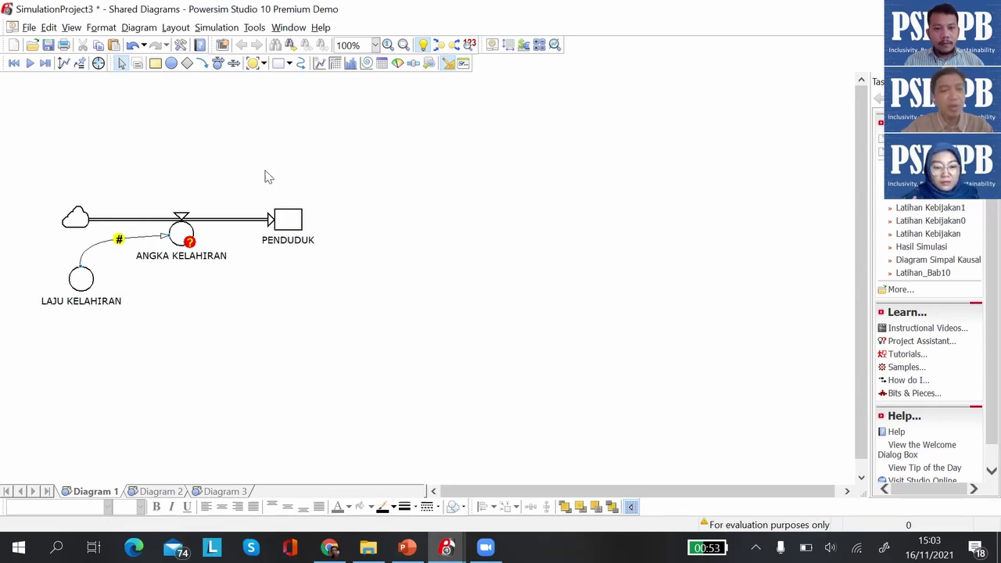
{"action": "left_click", "coordinate": [202, 63]}
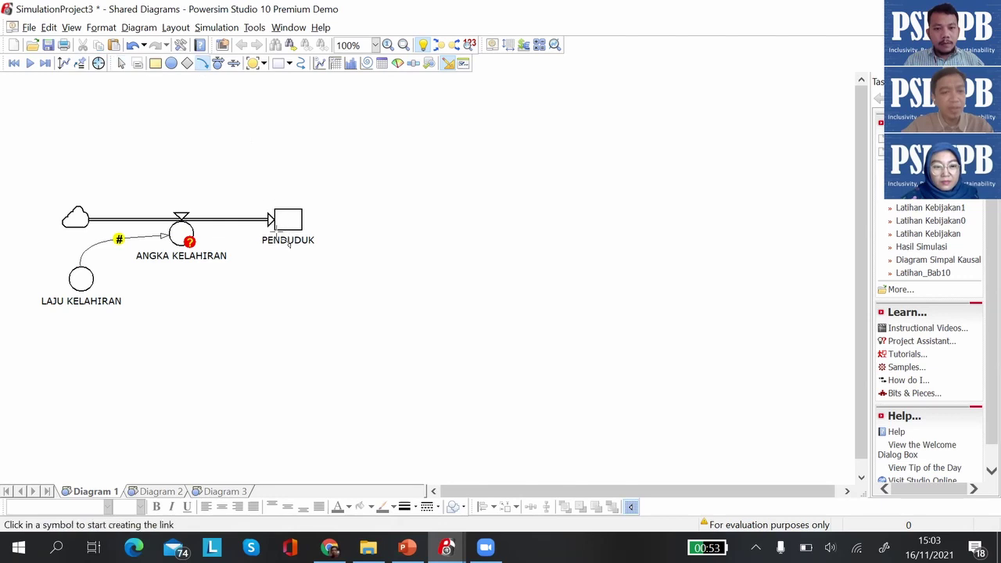
{"action": "left_click", "coordinate": [284, 241]}
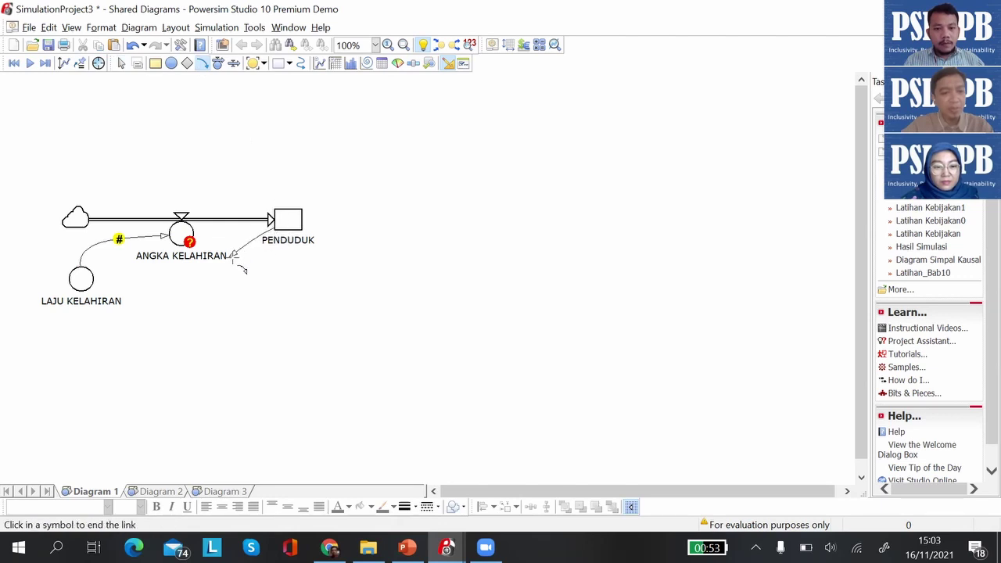
{"action": "left_click", "coordinate": [201, 243]}
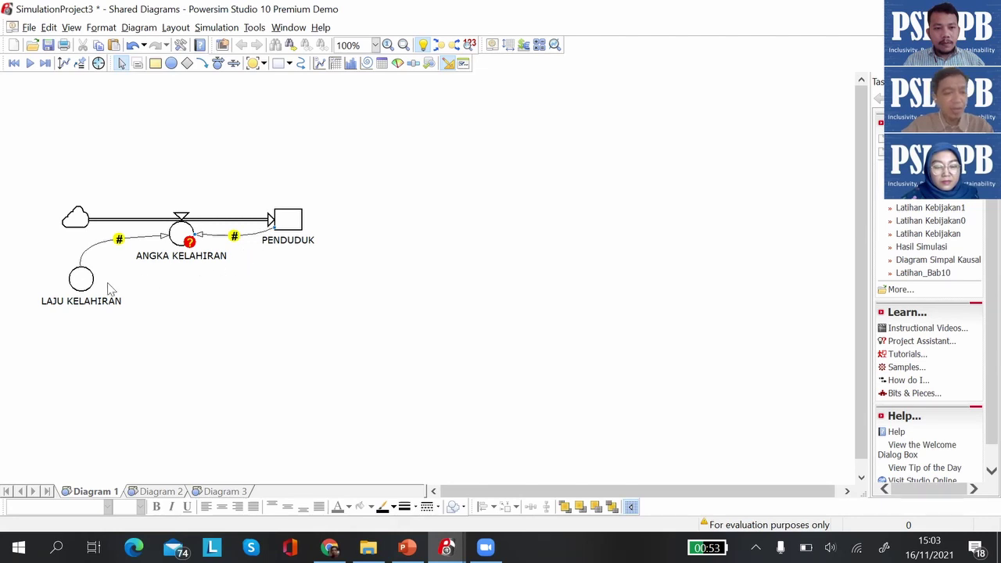
Define the ANGKA KELAHIRAN rate as PENDUDUK*'LAJU KELAHIRAN' using its linked variables.
{"action": "left_click", "coordinate": [180, 236]}
{"action": "double_click", "coordinate": [180, 236]}
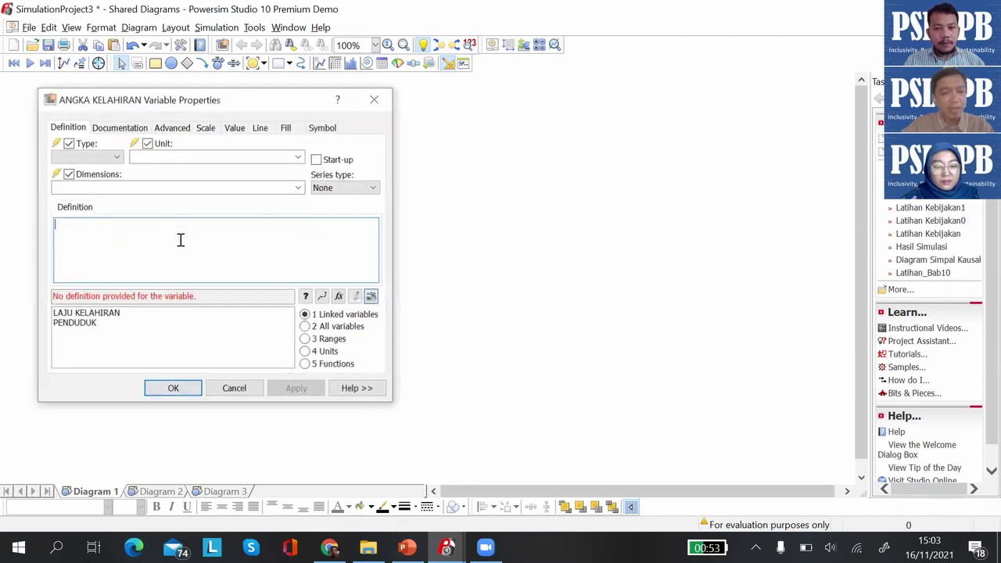
{"action": "double_click", "coordinate": [74, 323]}
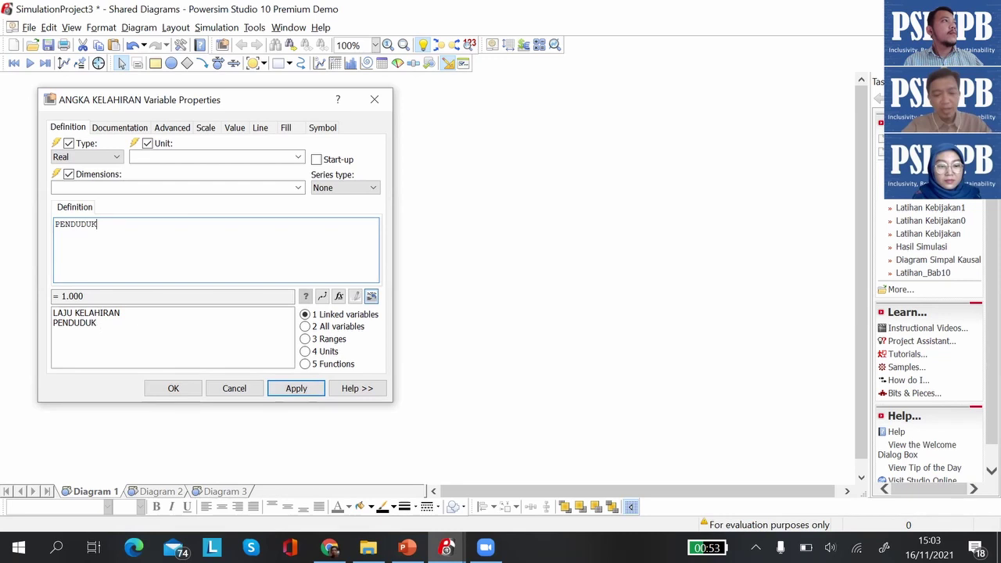
{"action": "double_click", "coordinate": [92, 314]}
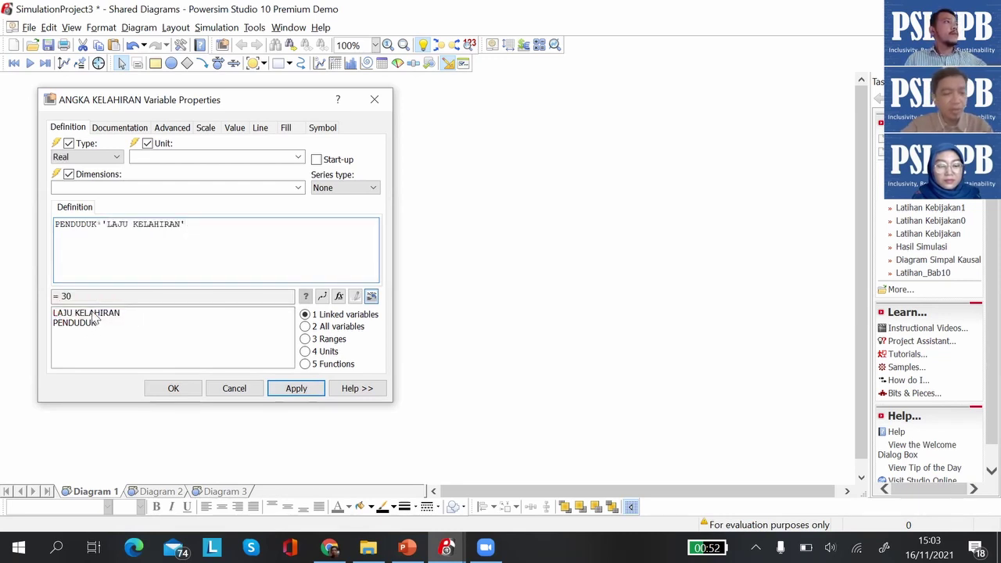
{"action": "left_click", "coordinate": [295, 388]}
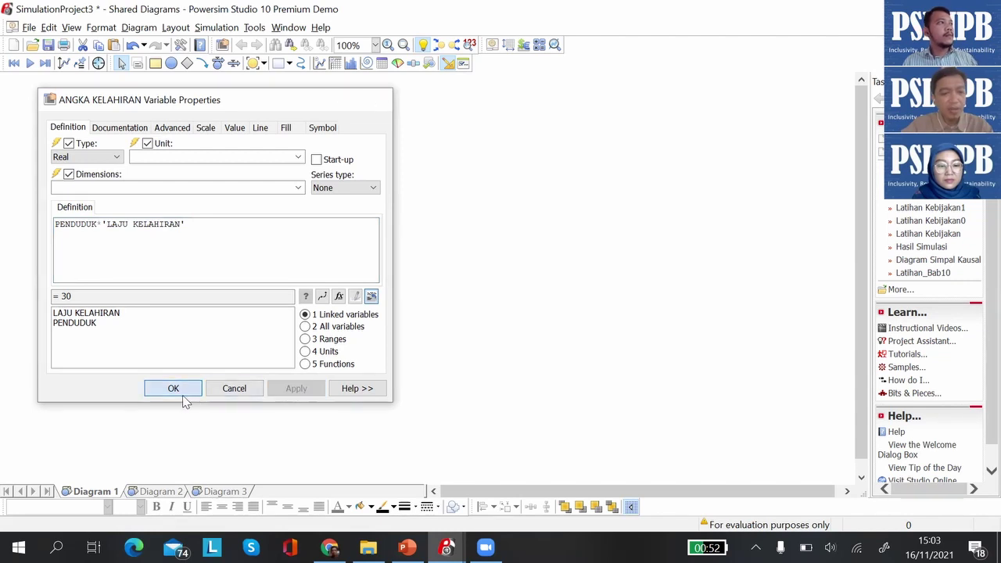
{"action": "left_click", "coordinate": [173, 388]}
{"action": "left_click", "coordinate": [226, 355]}
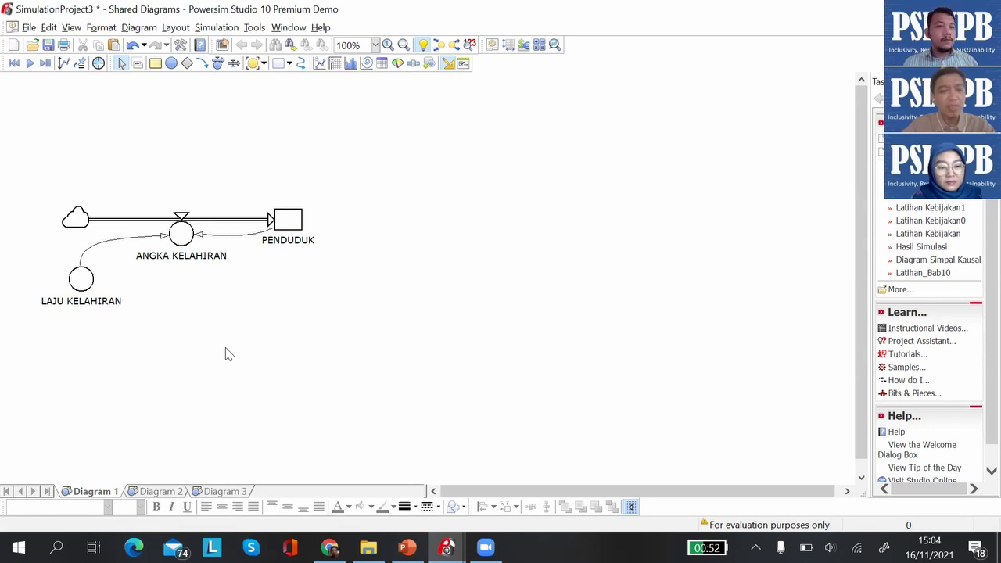
Place a large, empty time table in the blank diagram area beside the population model.
{"action": "left_click", "coordinate": [335, 63]}
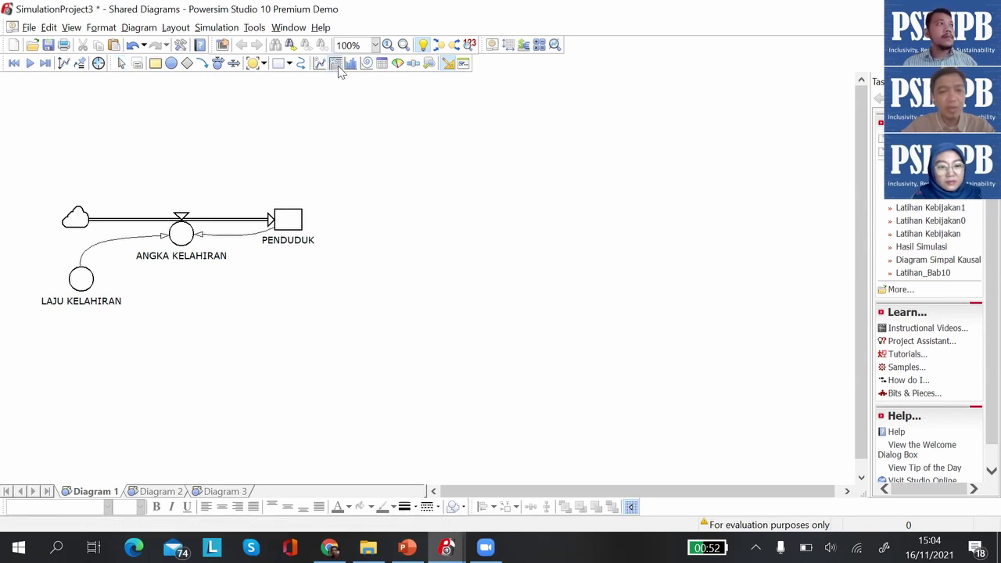
{"action": "left_click_drag", "start_coordinate": [333, 106], "coordinate": [806, 454]}
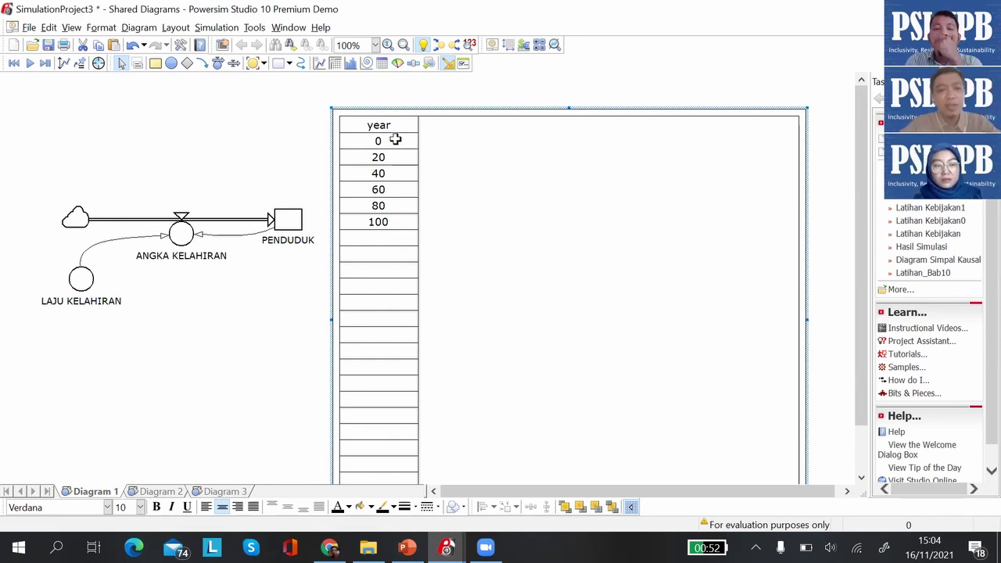
Set the simulation's start time to 1995 and its stop time to 2021.
{"action": "left_click", "coordinate": [218, 28]}
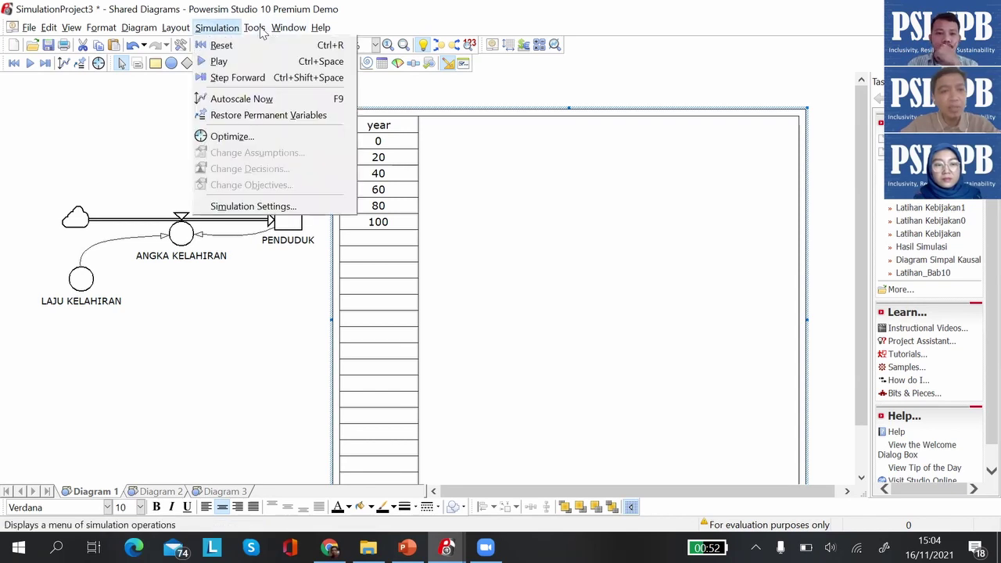
{"action": "left_click", "coordinate": [241, 206]}
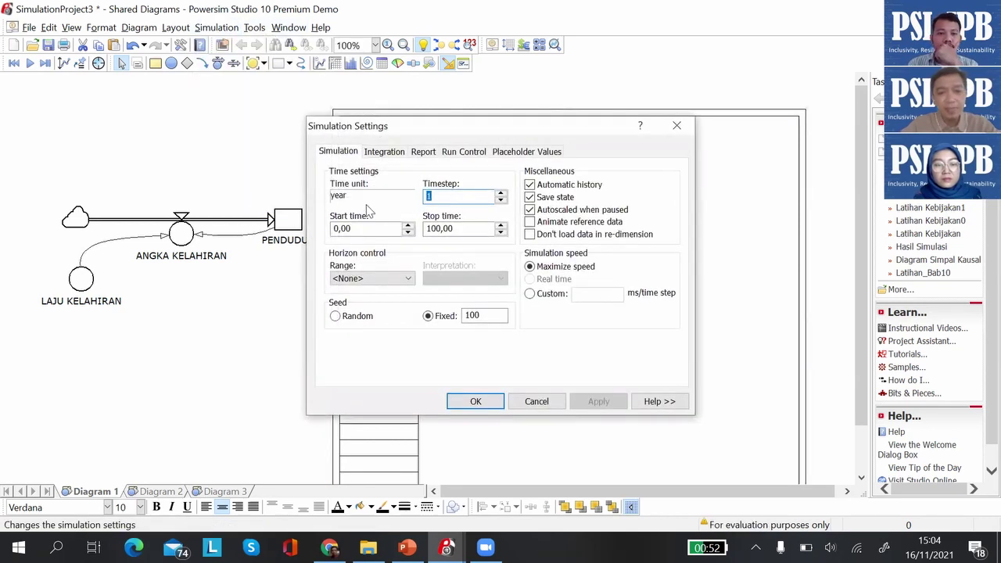
{"action": "left_click", "coordinate": [361, 228]}
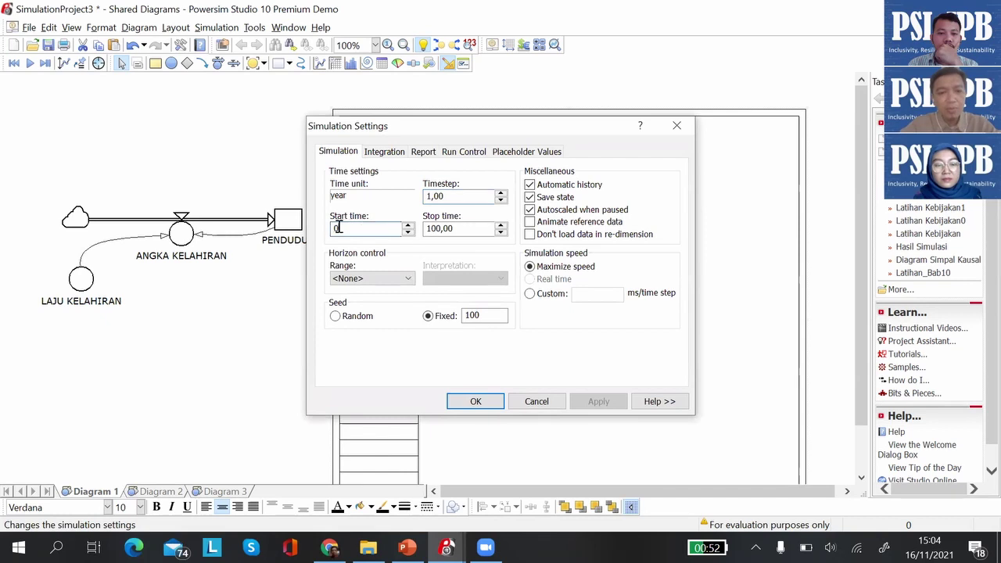
{"action": "type", "text": "1999"}
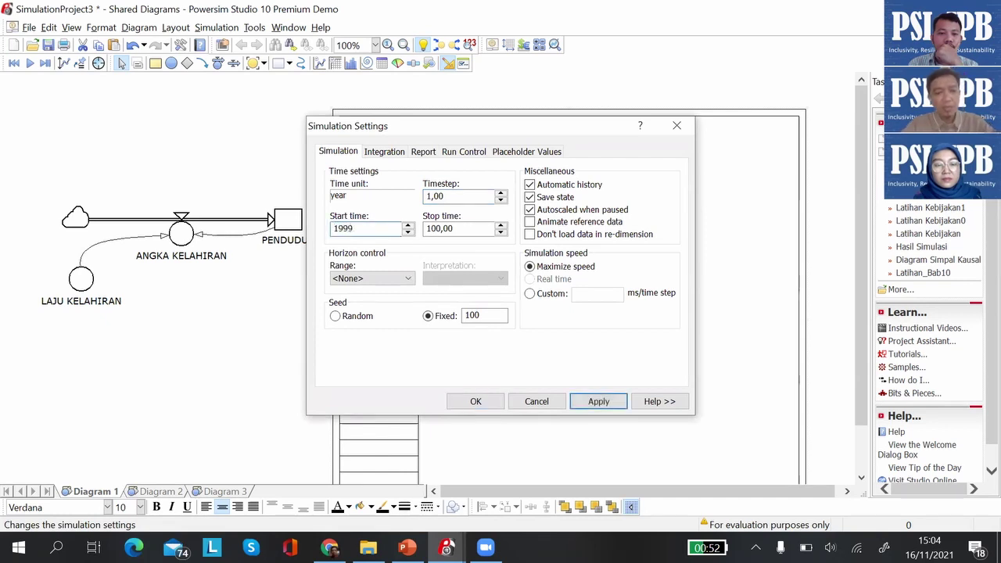
{"action": "left_click", "coordinate": [442, 229]}
{"action": "left_click", "coordinate": [458, 228]}
{"action": "type", "text": "2021"}
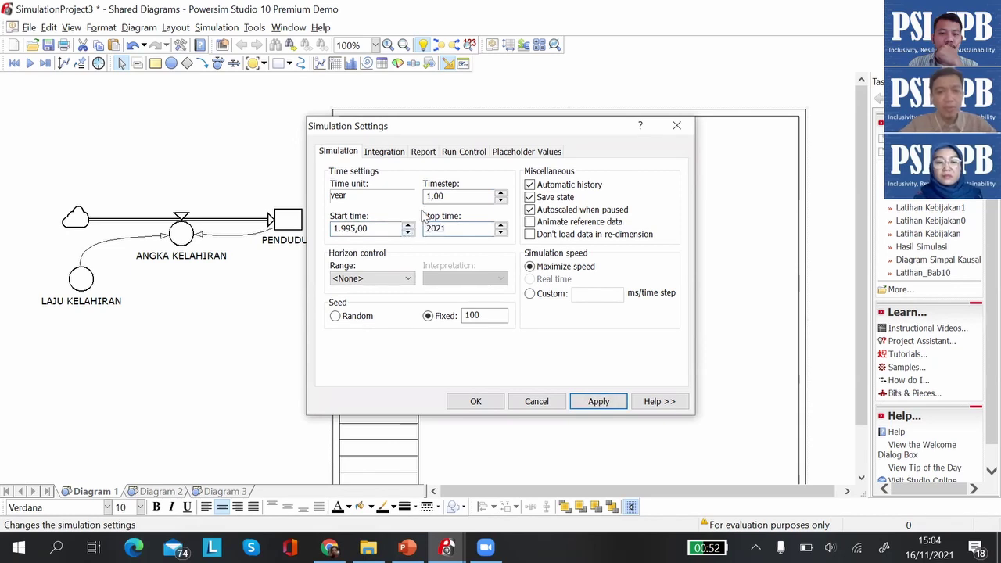
Turn off the automatic major report interval, set it to 1 year, and apply the simulation settings.
{"action": "left_click", "coordinate": [423, 154]}
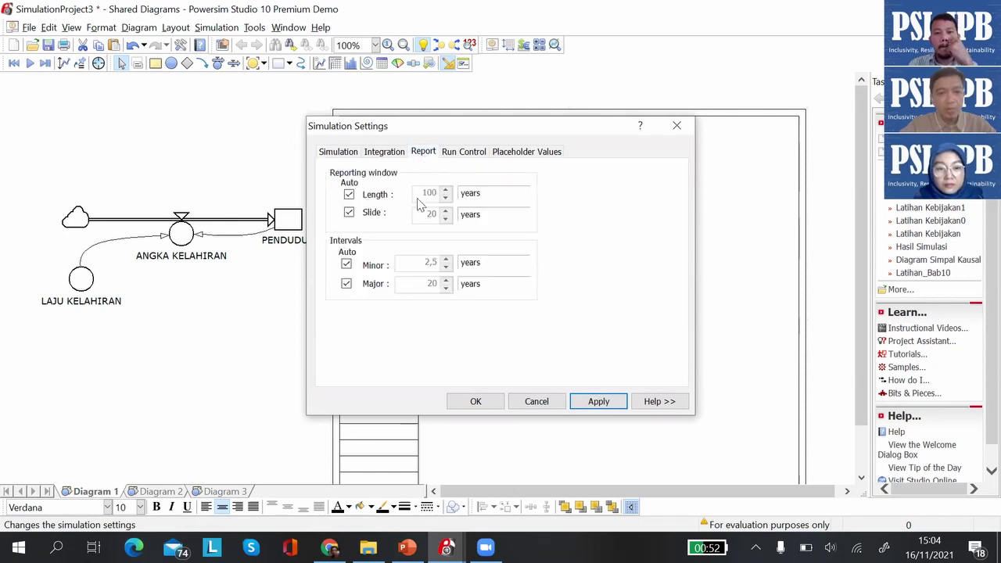
{"action": "left_click", "coordinate": [346, 284]}
{"action": "left_click_drag", "start_coordinate": [424, 282], "coordinate": [436, 284]}
{"action": "type", "text": "1"}
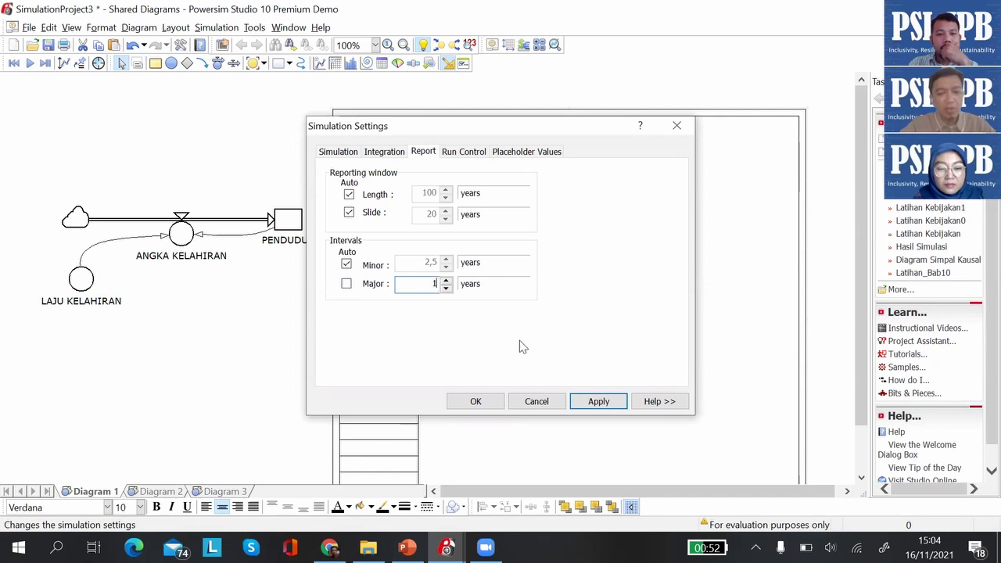
{"action": "left_click", "coordinate": [604, 404]}
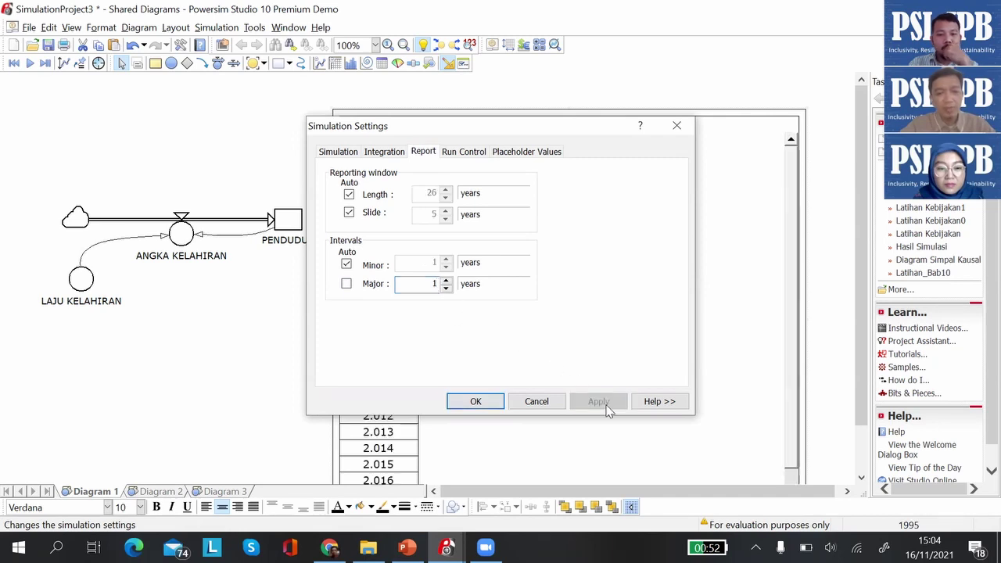
{"action": "left_click", "coordinate": [494, 402]}
Extend the time table downward so that its rows reach the year 2021.
{"action": "scroll", "coordinate": [403, 150], "scroll_direction": "down", "scroll_amount": 2}
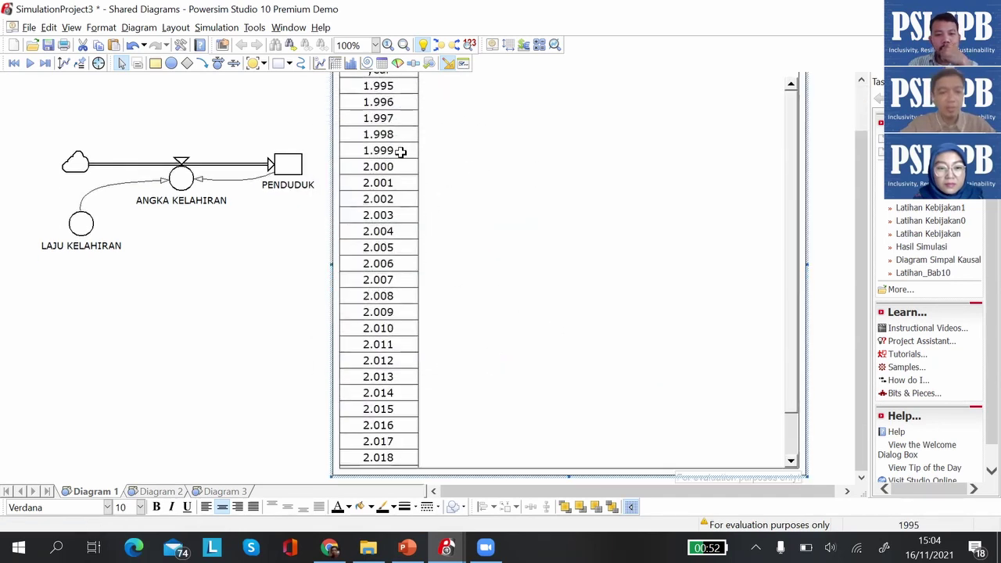
{"action": "left_click", "coordinate": [860, 478]}
{"action": "left_click", "coordinate": [861, 479]}
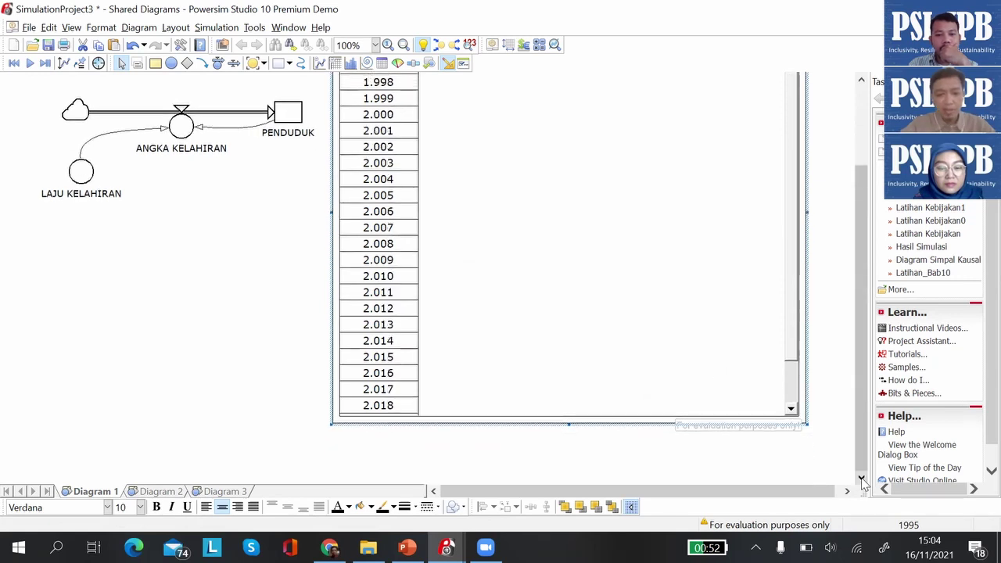
{"action": "left_click_drag", "start_coordinate": [571, 374], "coordinate": [567, 416]}
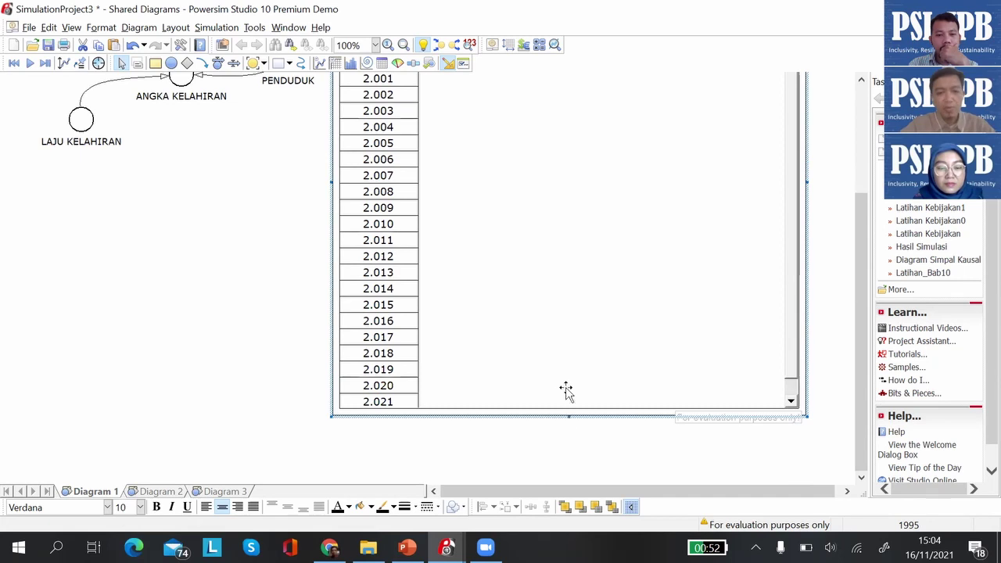
{"action": "scroll", "coordinate": [556, 371], "scroll_direction": "up", "scroll_amount": 4}
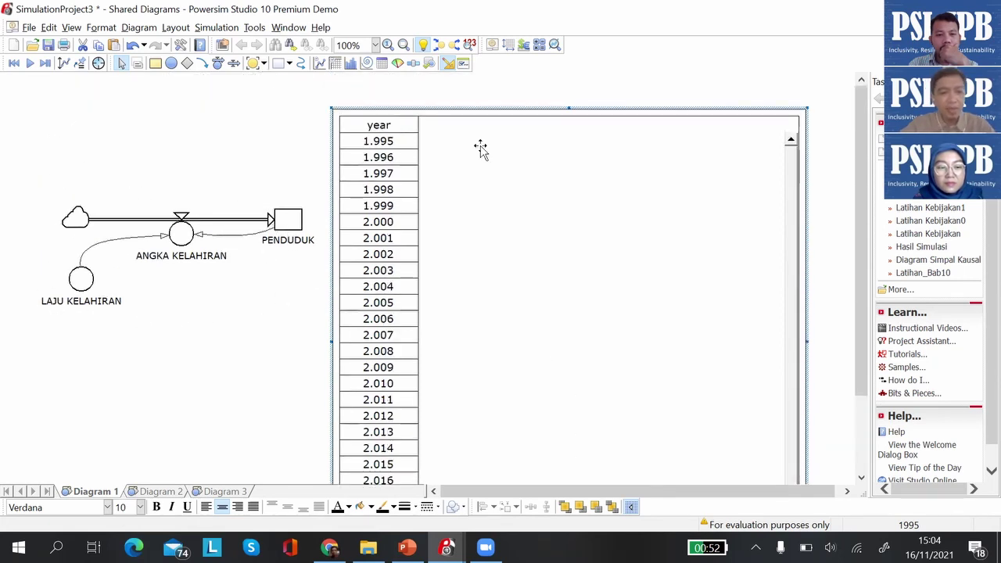
Add PENDUDUK, ANGKA KELAHIRAN and LAJU KELAHIRAN from Component 1 as the time table's parameters, in that order.
{"action": "double_click", "coordinate": [467, 112]}
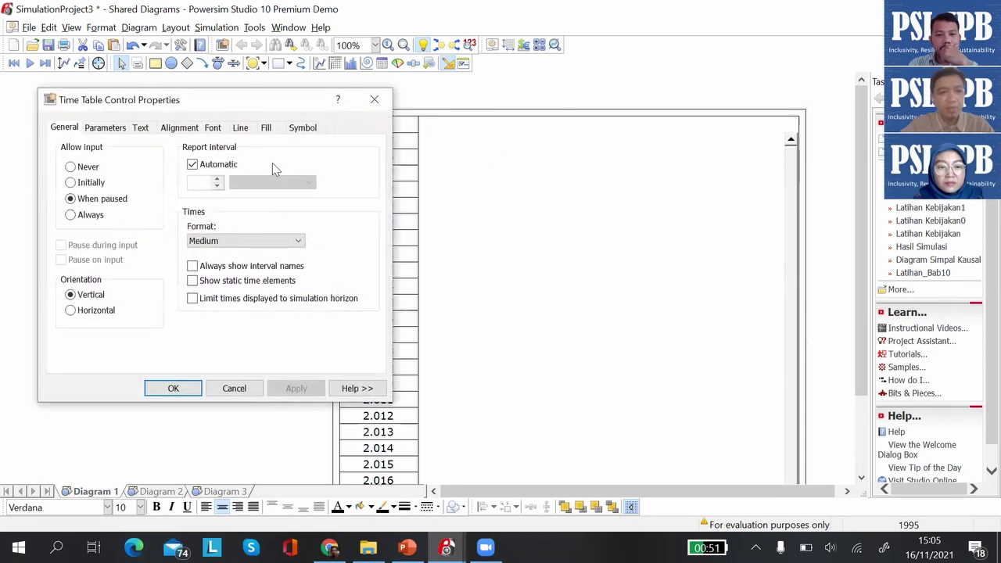
{"action": "left_click", "coordinate": [111, 129]}
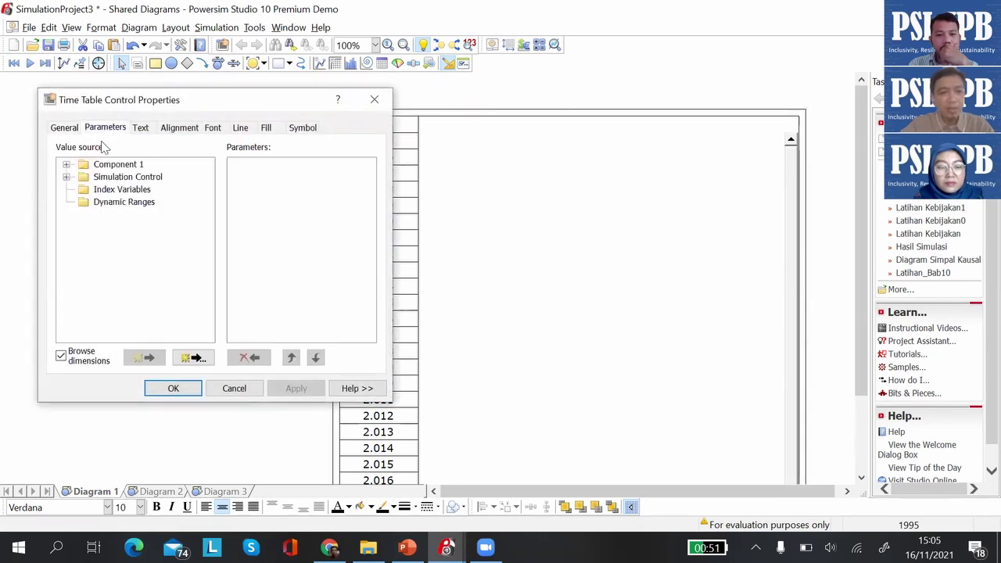
{"action": "left_click", "coordinate": [66, 166]}
{"action": "left_click", "coordinate": [125, 203]}
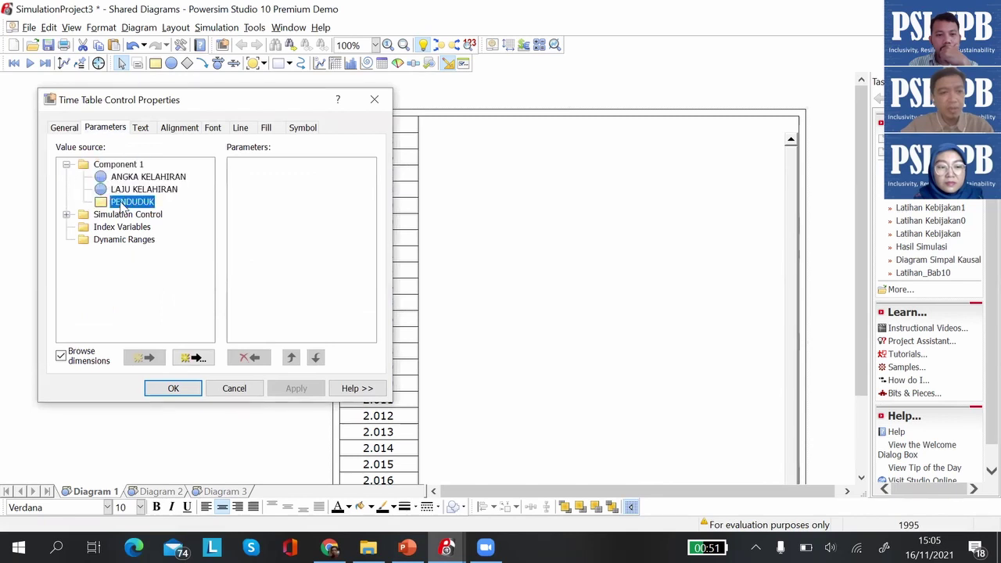
{"action": "left_click", "coordinate": [151, 356]}
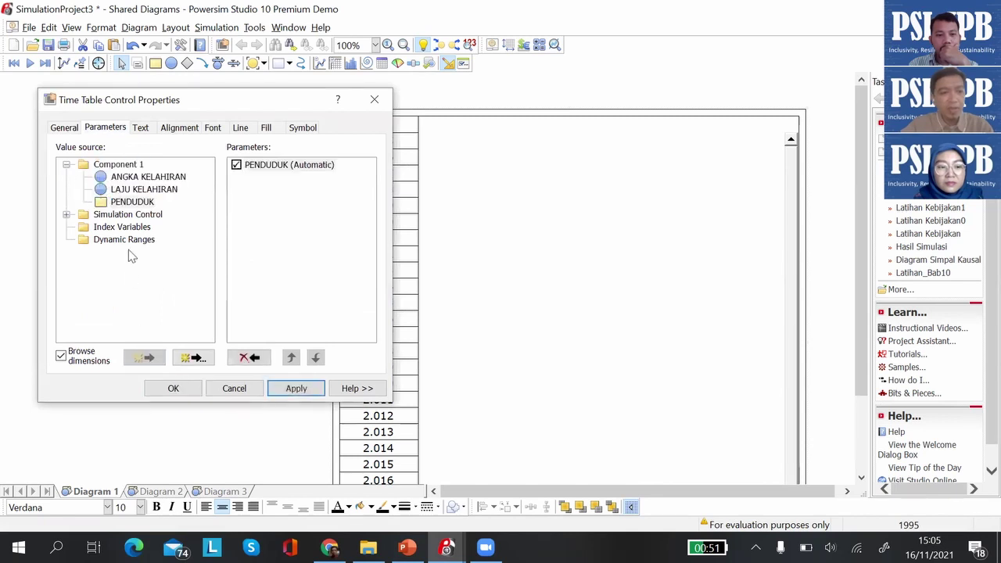
{"action": "left_click", "coordinate": [137, 178]}
{"action": "left_click", "coordinate": [138, 358]}
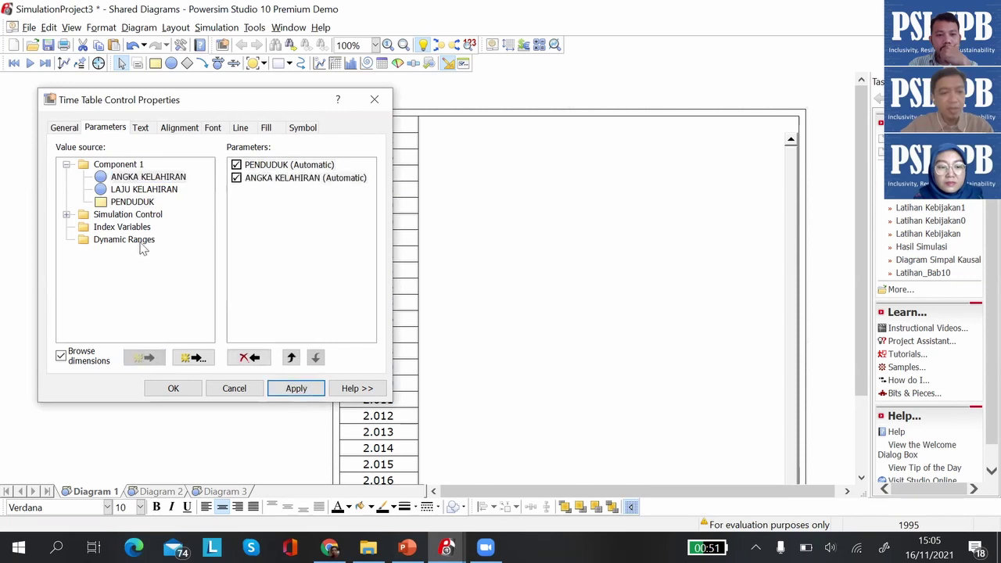
{"action": "left_click", "coordinate": [146, 191]}
{"action": "left_click", "coordinate": [139, 358]}
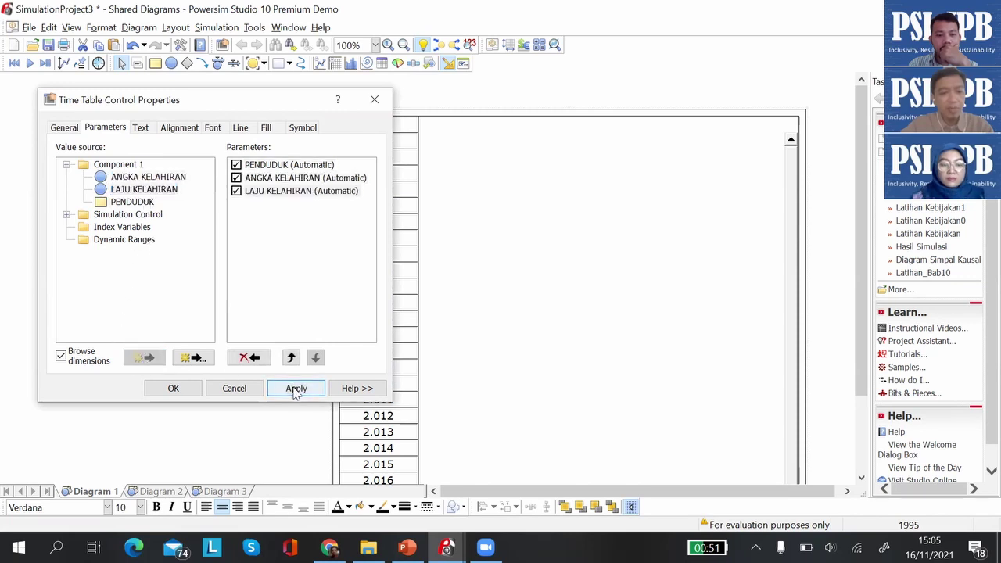
{"action": "left_click", "coordinate": [296, 388]}
{"action": "left_click", "coordinate": [173, 388]}
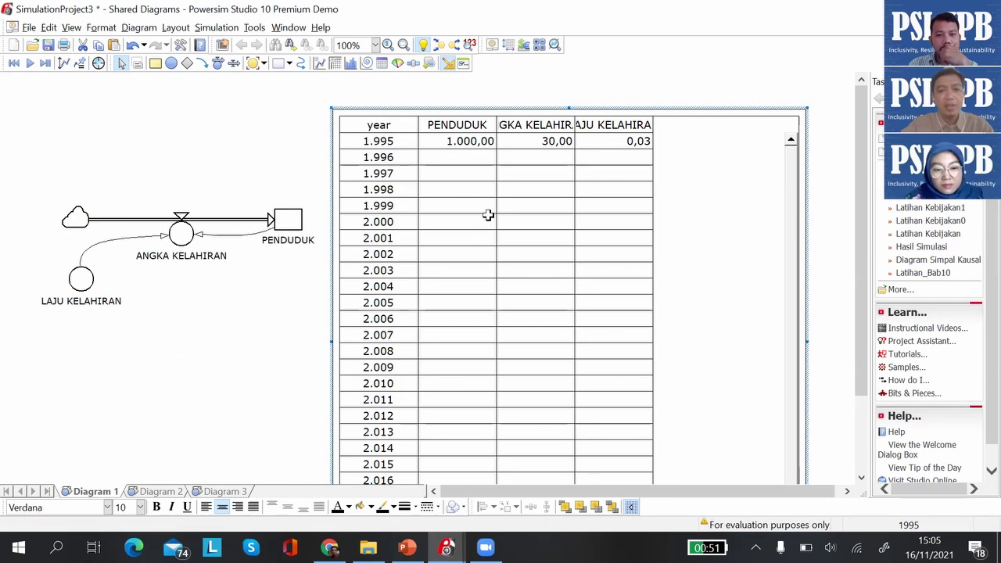
Narrow the time table's year column and widen the ANGKA KELAHIRAN and LAJU KELAHIRAN columns to fit their headings.
{"action": "left_click_drag", "start_coordinate": [412, 144], "coordinate": [401, 142]}
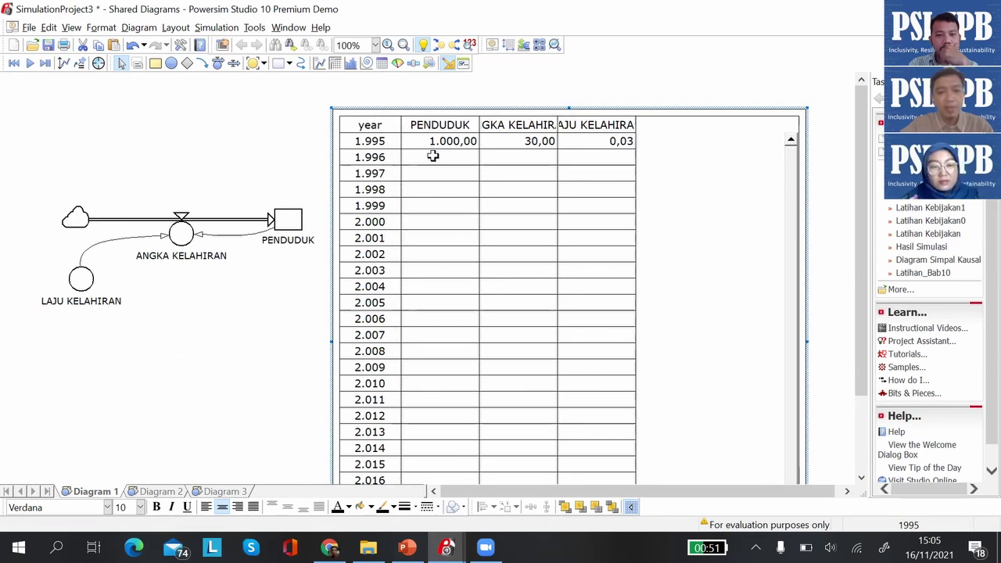
{"action": "left_click_drag", "start_coordinate": [556, 141], "coordinate": [587, 148]}
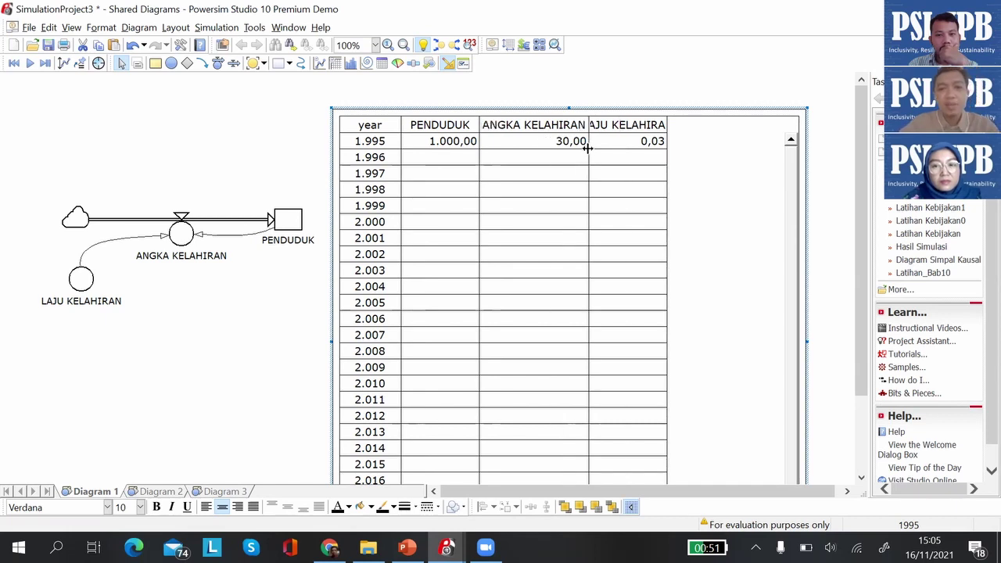
{"action": "left_click_drag", "start_coordinate": [666, 146], "coordinate": [699, 158]}
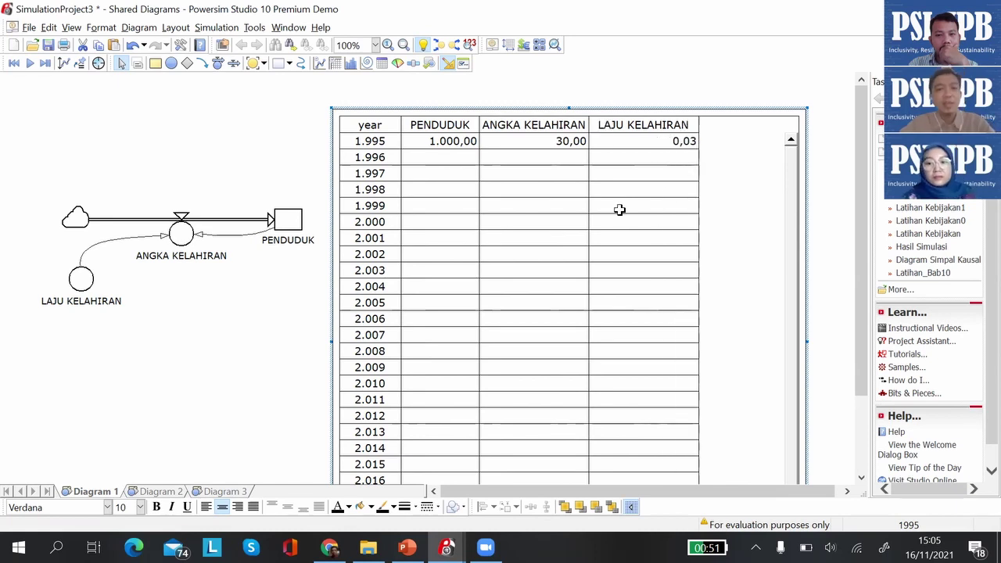
Run the simulation and review the yearly results in the time table through 2021.
{"action": "left_click", "coordinate": [216, 28]}
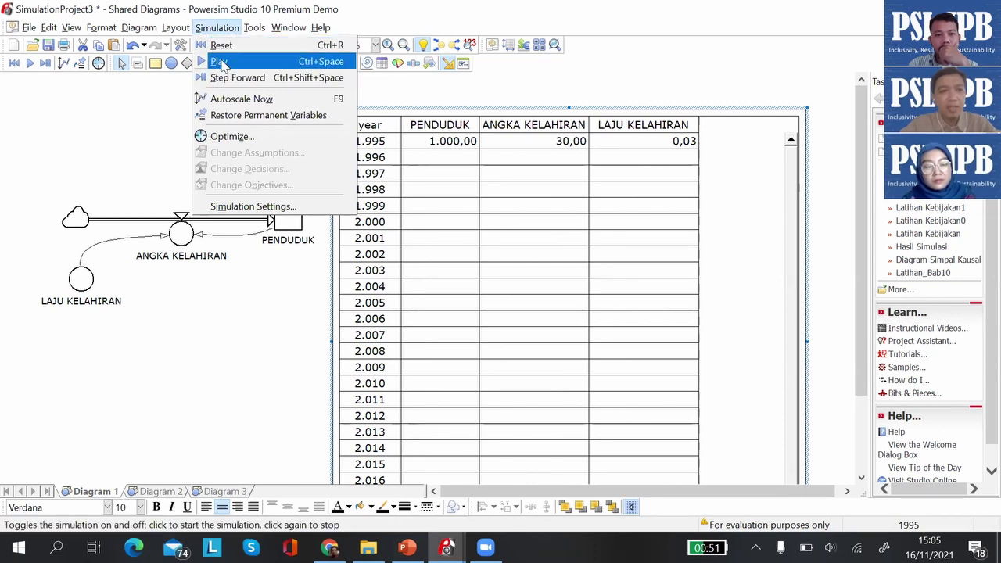
{"action": "left_click", "coordinate": [220, 61]}
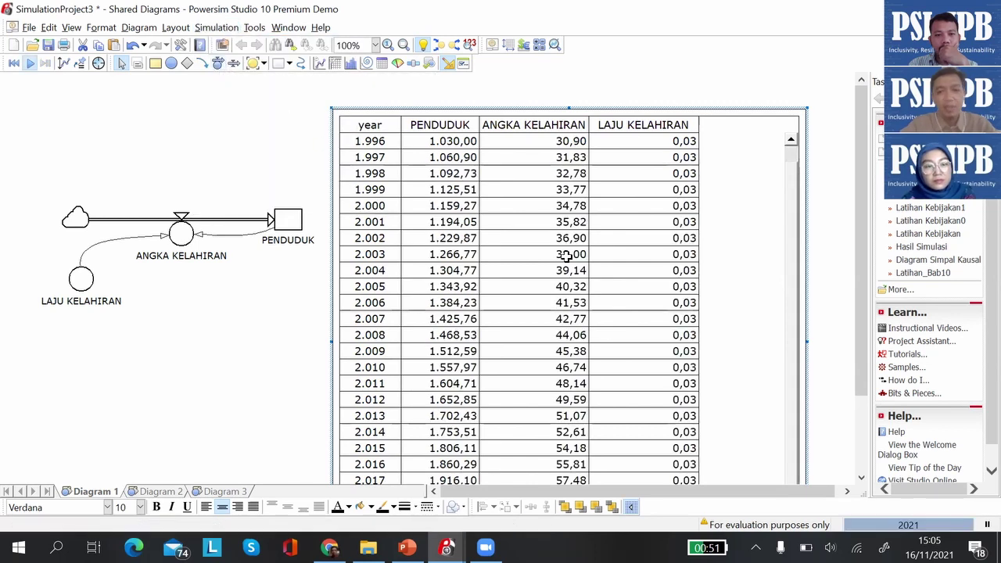
{"action": "scroll", "coordinate": [564, 258], "scroll_direction": "down", "scroll_amount": 2}
{"action": "scroll", "coordinate": [564, 258], "scroll_direction": "down", "scroll_amount": 1}
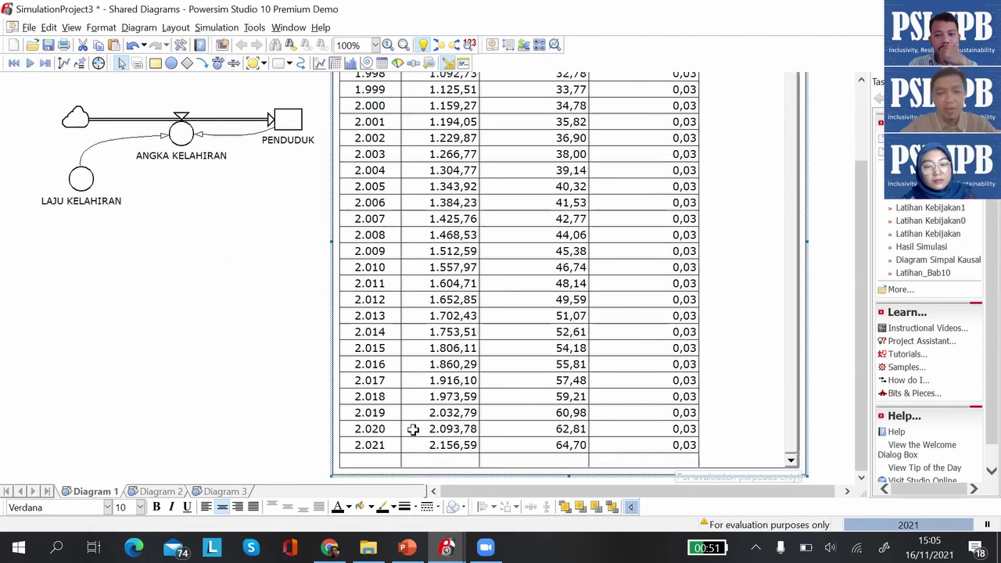
{"action": "left_click_drag", "start_coordinate": [792, 444], "coordinate": [788, 405]}
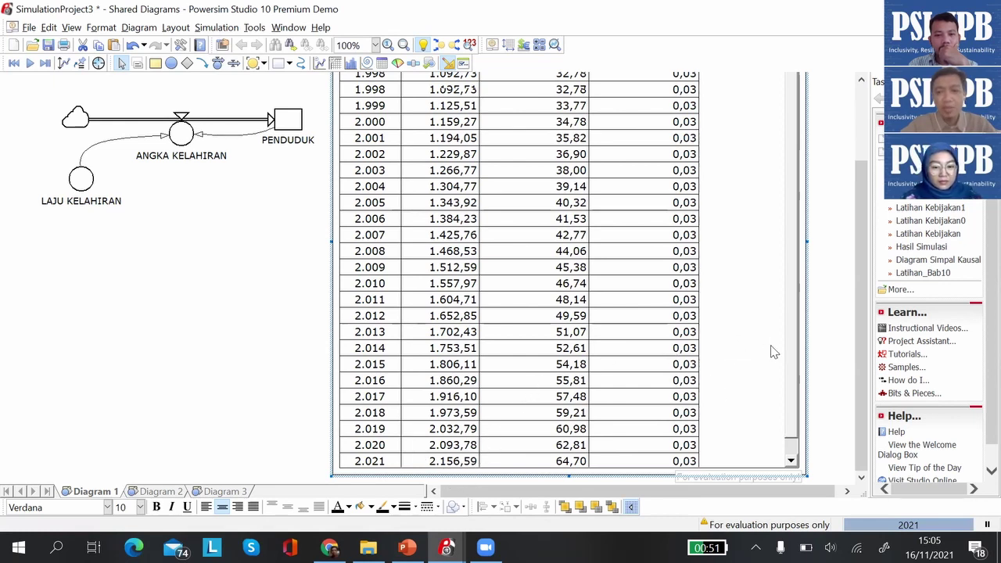
Narrow the time table's frame to fit just around its columns, keeping LAJU KELAHIRAN fully visible.
{"action": "left_click_drag", "start_coordinate": [825, 497], "coordinate": [838, 497]}
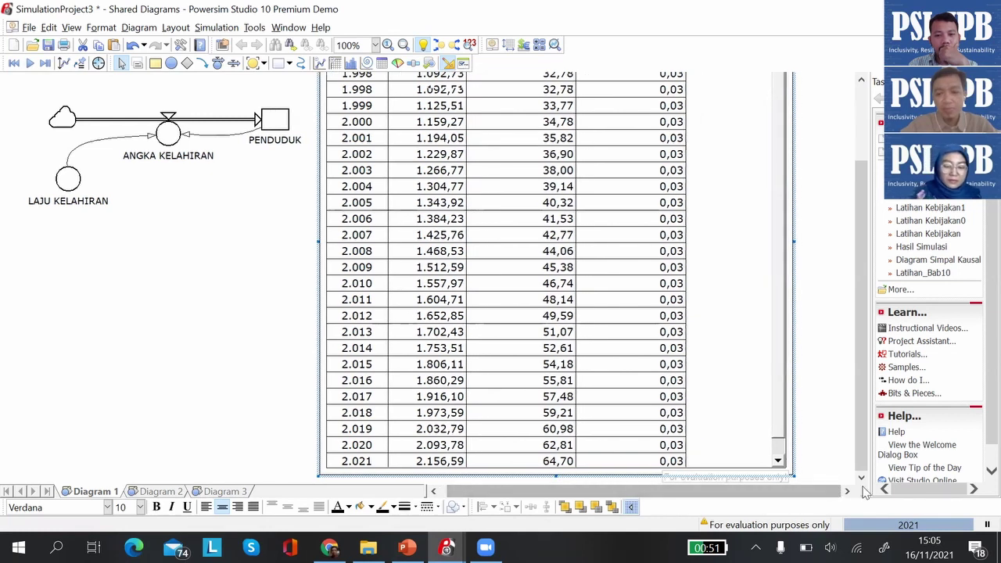
{"action": "left_click", "coordinate": [846, 491]}
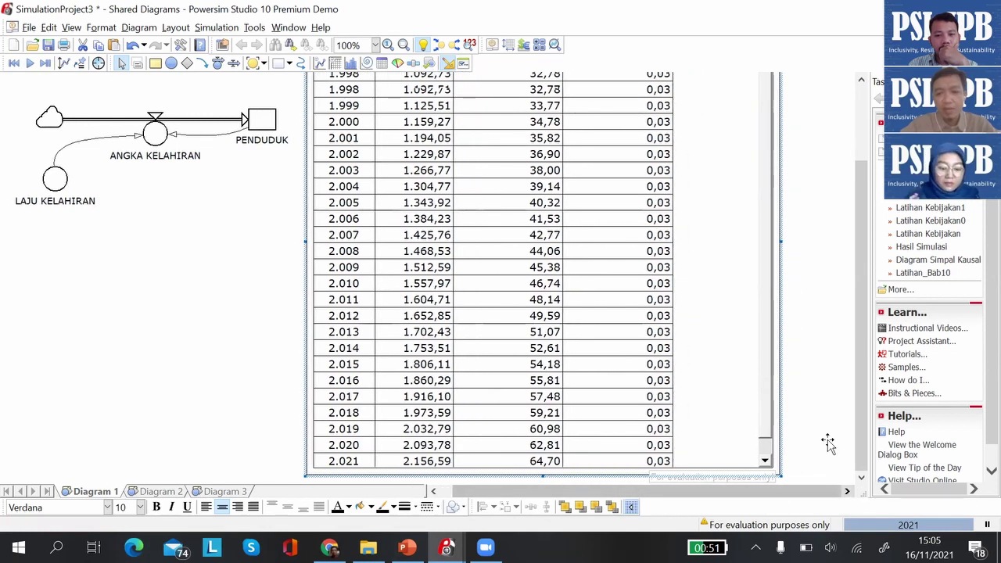
{"action": "left_click_drag", "start_coordinate": [691, 240], "coordinate": [691, 248]}
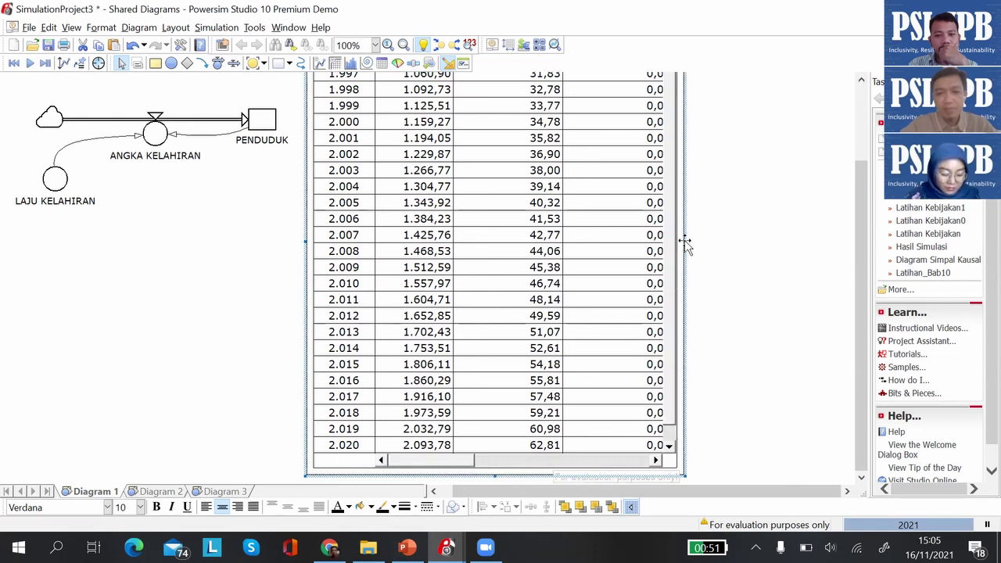
{"action": "left_click_drag", "start_coordinate": [684, 241], "coordinate": [700, 240]}
{"action": "left_click", "coordinate": [715, 260]}
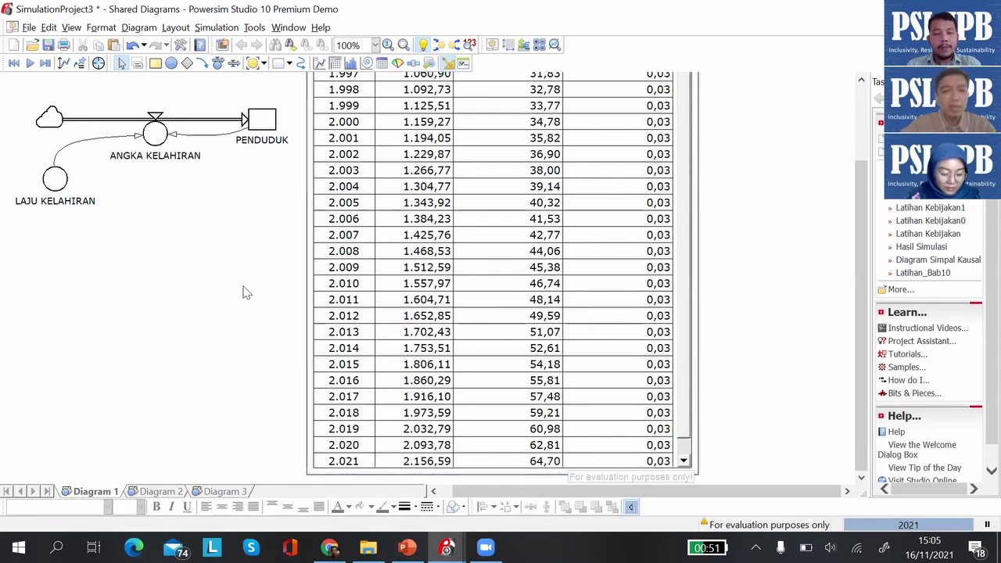
Place an empty time graph below the population model, beside the time table, and widen it outward from the table.
{"action": "scroll", "coordinate": [346, 279], "scroll_direction": "up", "scroll_amount": 3}
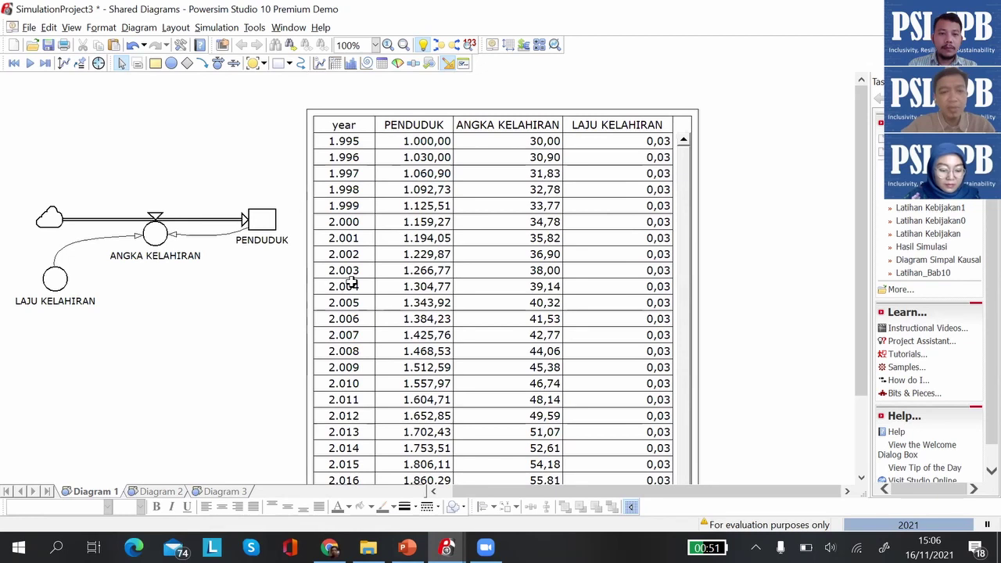
{"action": "scroll", "coordinate": [351, 283], "scroll_direction": "down", "scroll_amount": 2}
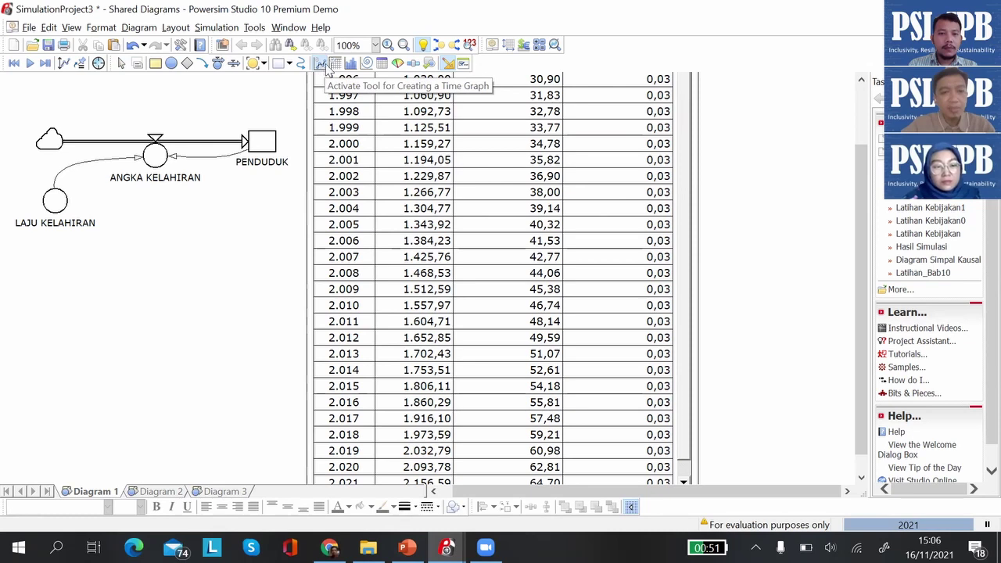
{"action": "left_click", "coordinate": [323, 67]}
{"action": "left_click_drag", "start_coordinate": [11, 245], "coordinate": [294, 420]}
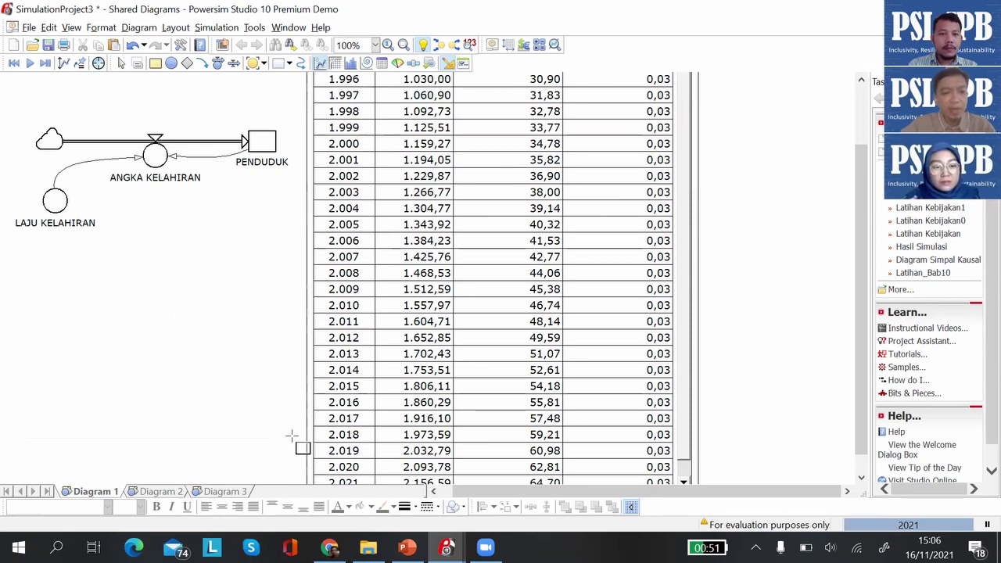
{"action": "left_click", "coordinate": [432, 491]}
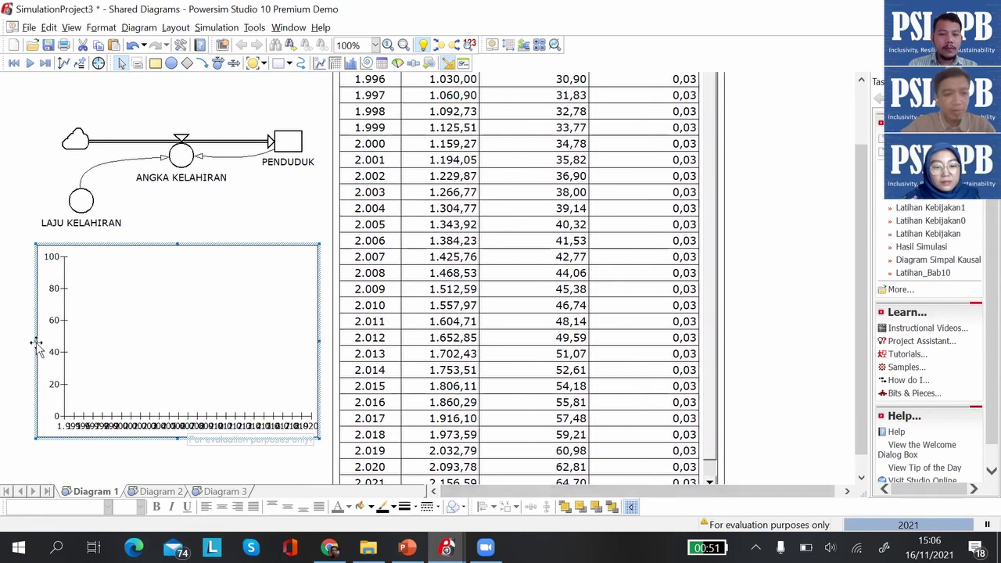
{"action": "left_click_drag", "start_coordinate": [31, 340], "coordinate": [12, 341]}
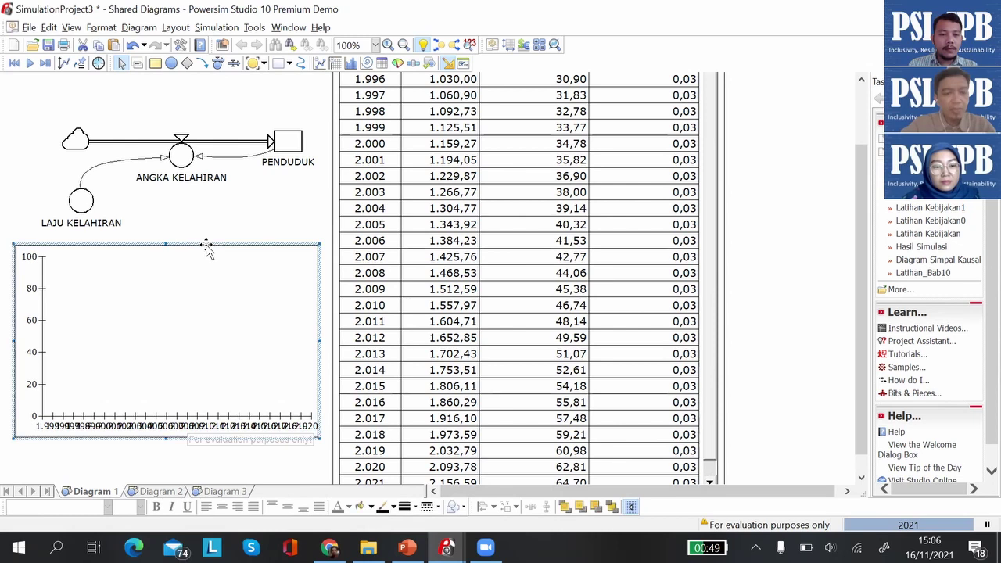
Add PENDUDUK, ANGKA KELAHIRAN and LAJU KELAHIRAN to the empty time graph as plotted variables.
{"action": "left_click", "coordinate": [290, 141]}
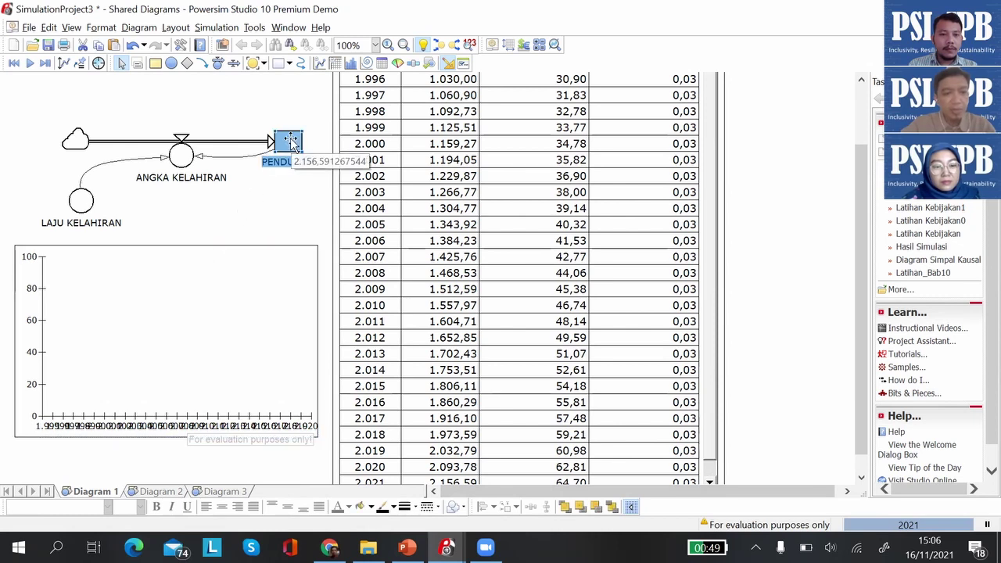
{"action": "left_click_drag", "start_coordinate": [292, 148], "coordinate": [248, 285]}
{"action": "left_click_drag", "start_coordinate": [185, 157], "coordinate": [189, 293]}
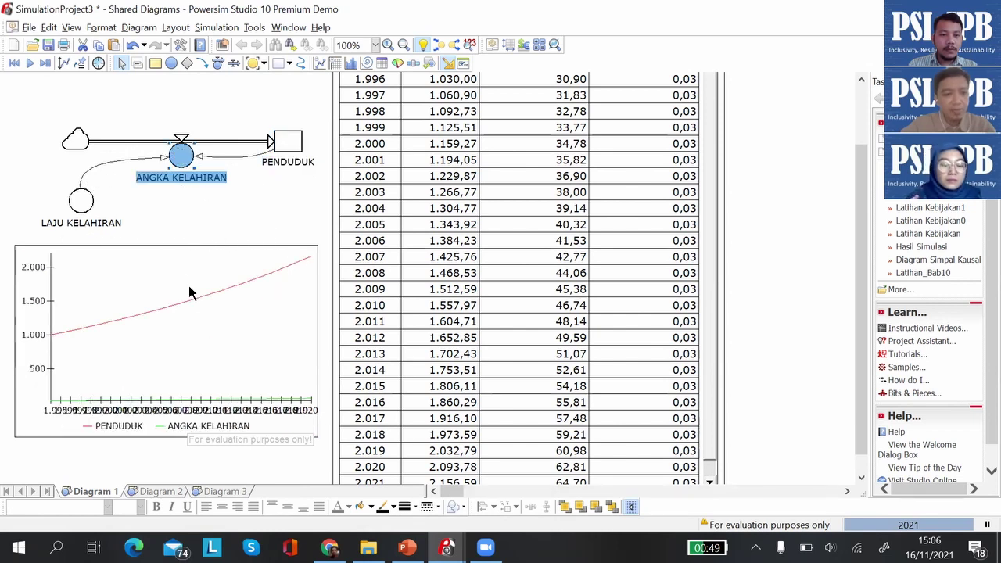
{"action": "left_click_drag", "start_coordinate": [81, 202], "coordinate": [119, 315]}
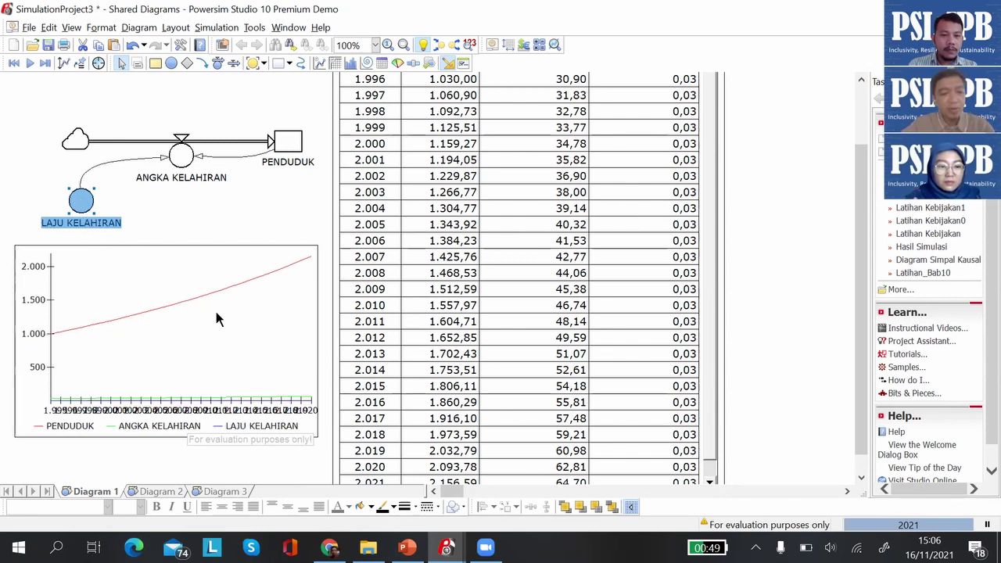
Set the time graph's major time-axis interval to 2 years instead of automatic, keeping the minor interval automatic.
{"action": "left_click", "coordinate": [317, 355]}
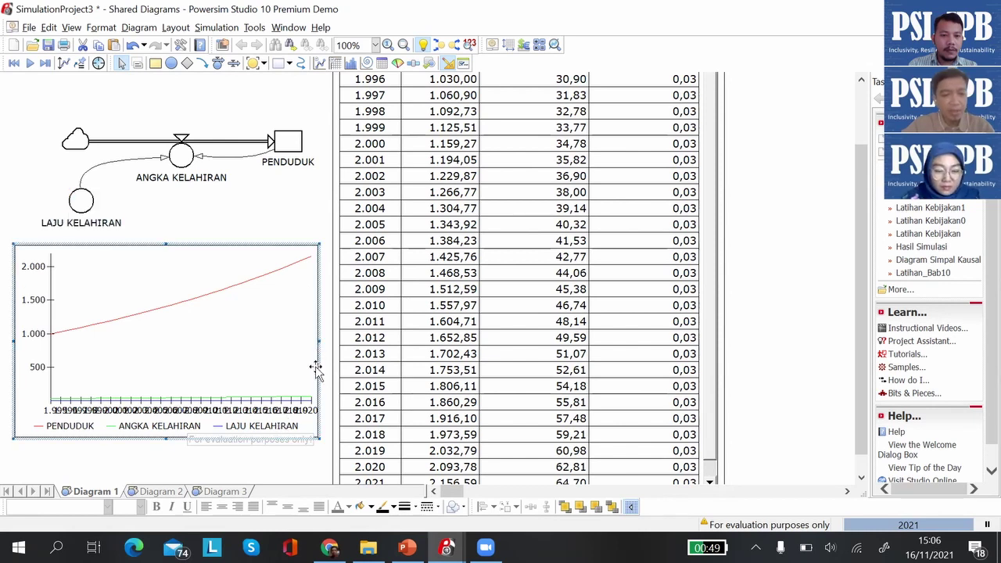
{"action": "double_click", "coordinate": [318, 360]}
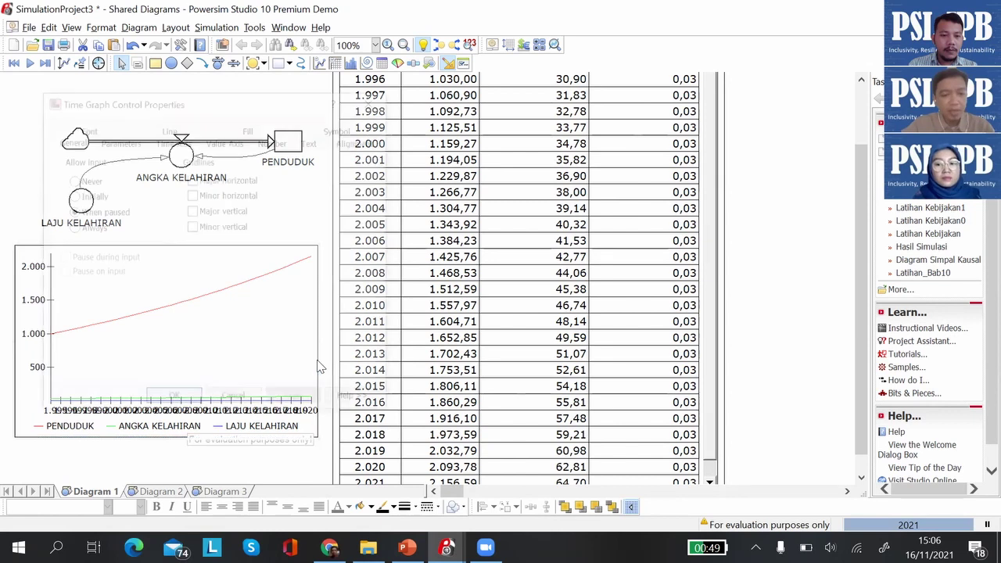
{"action": "left_click", "coordinate": [174, 141]}
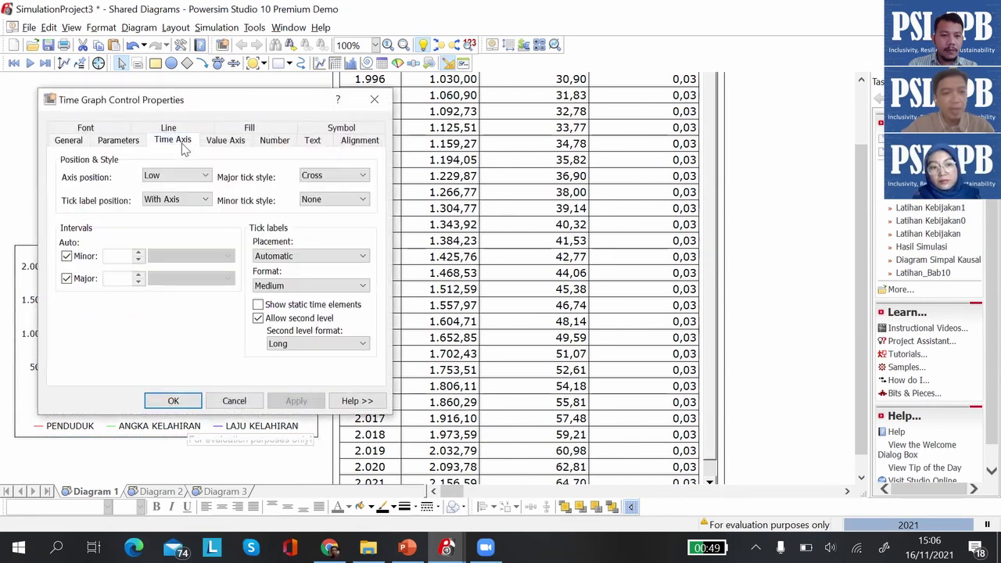
{"action": "left_click", "coordinate": [67, 279]}
{"action": "double_click", "coordinate": [117, 279]}
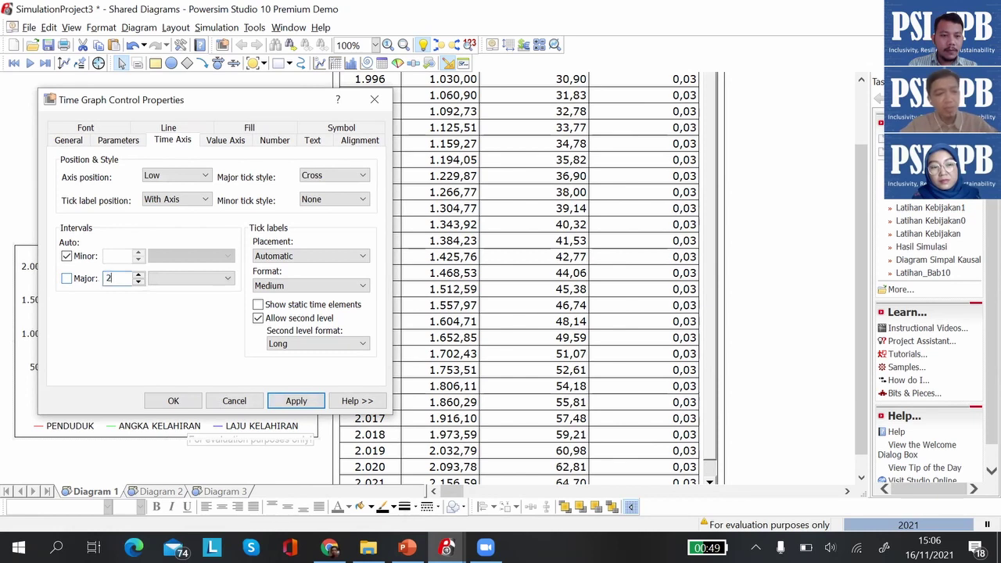
{"action": "left_click", "coordinate": [284, 400]}
{"action": "left_click_drag", "start_coordinate": [125, 281], "coordinate": [56, 282]}
{"action": "type", "text": "2"}
{"action": "left_click", "coordinate": [173, 401]}
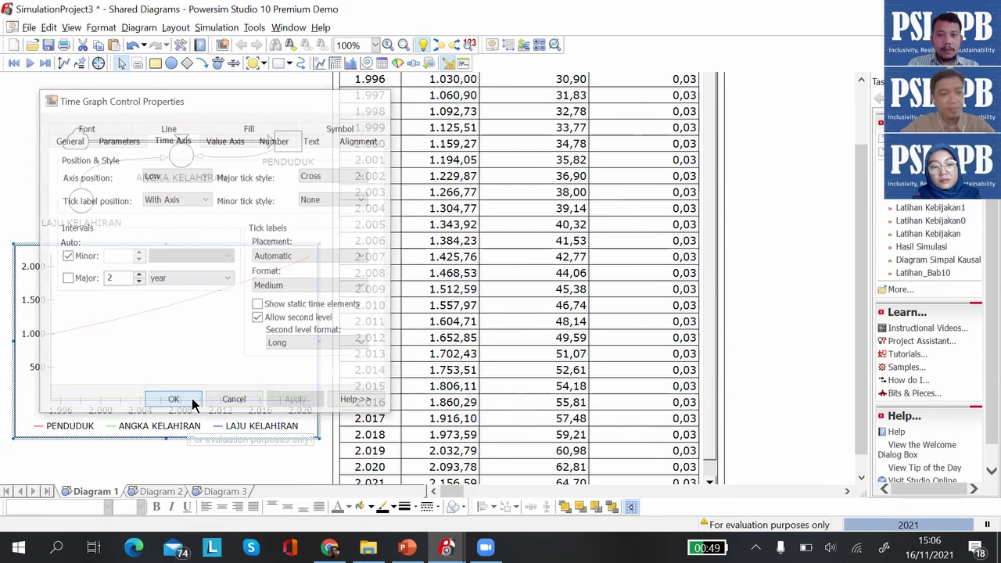
{"action": "left_click", "coordinate": [297, 224]}
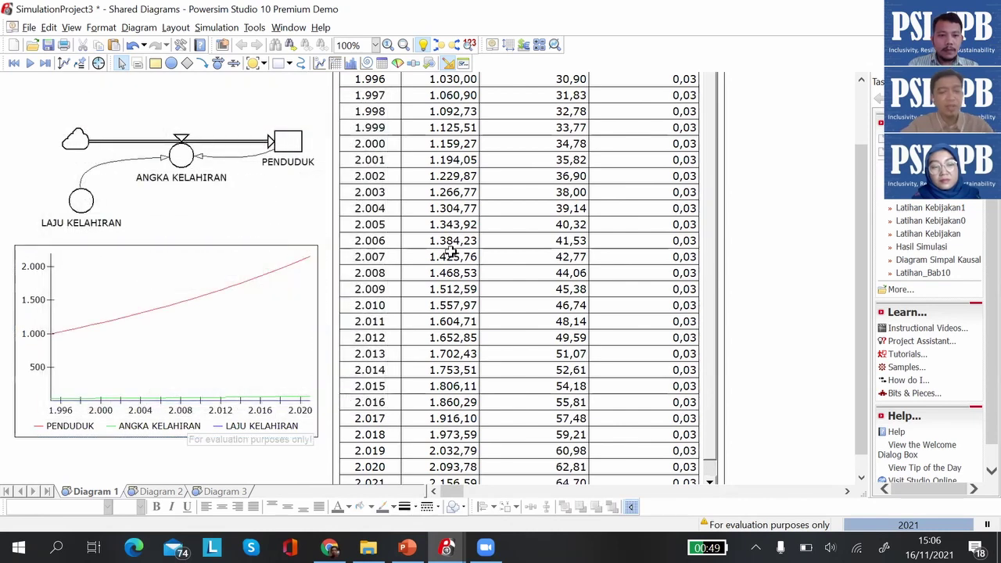
Review the yearly PENDUDUK, ANGKA KELAHIRAN and LAJU KELAHIRAN results in the time table from 1995 to 2021.
{"action": "scroll", "coordinate": [451, 251], "scroll_direction": "up", "scroll_amount": 3}
{"action": "scroll", "coordinate": [452, 255], "scroll_direction": "down", "scroll_amount": 3}
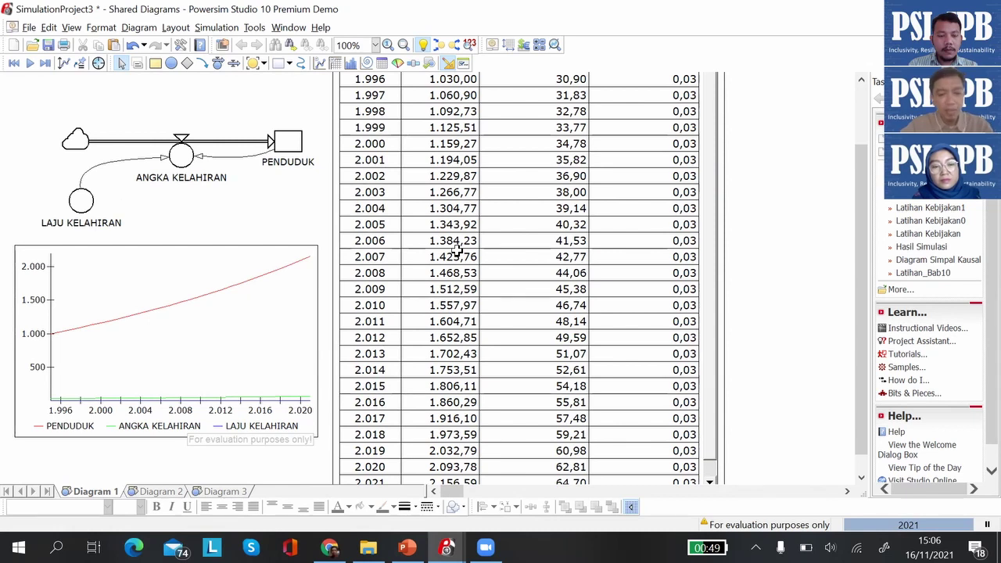
{"action": "scroll", "coordinate": [456, 249], "scroll_direction": "down", "scroll_amount": 1}
{"action": "scroll", "coordinate": [456, 248], "scroll_direction": "up", "scroll_amount": 4}
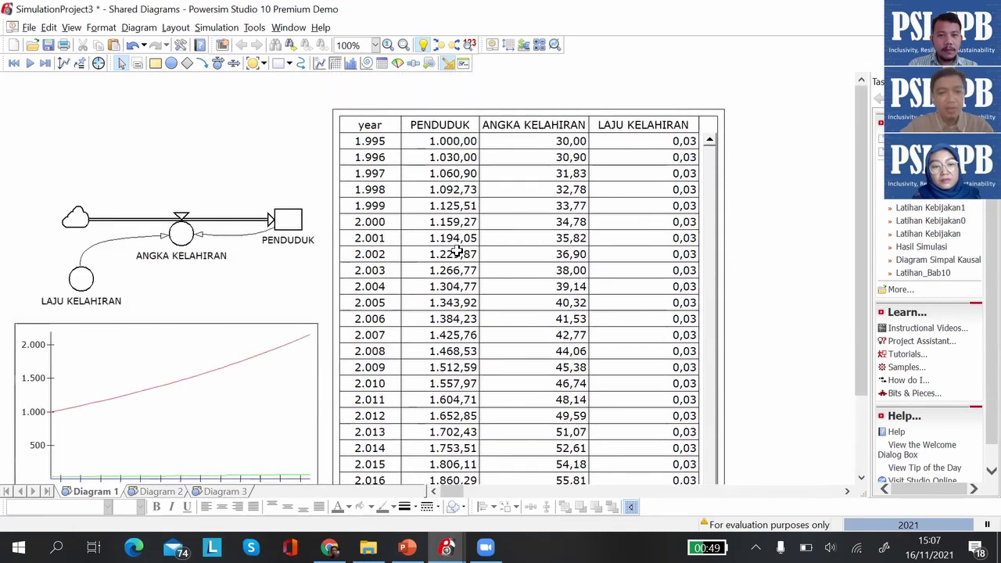
{"action": "scroll", "coordinate": [456, 252], "scroll_direction": "down", "scroll_amount": 5}
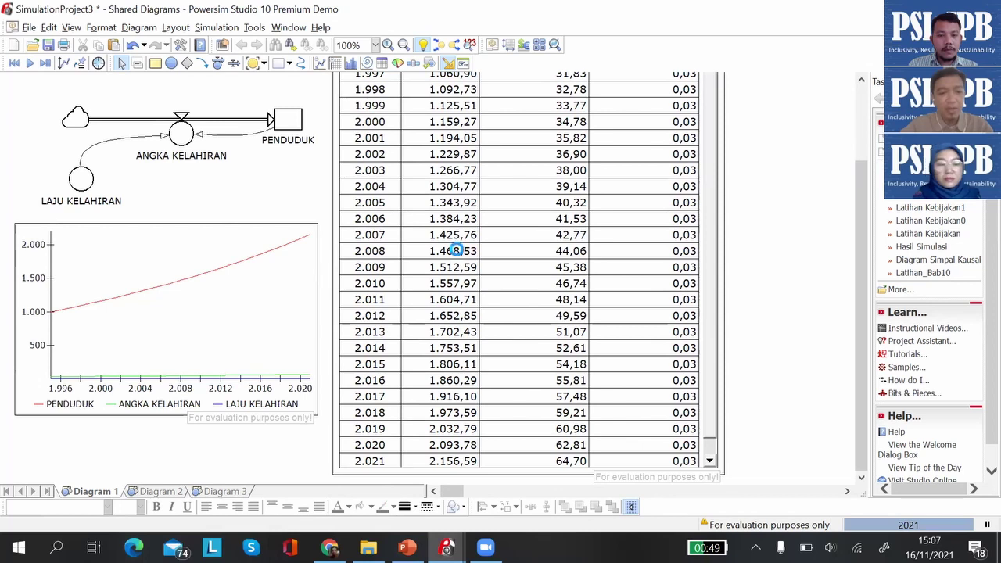
{"action": "scroll", "coordinate": [456, 250], "scroll_direction": "up", "scroll_amount": 5}
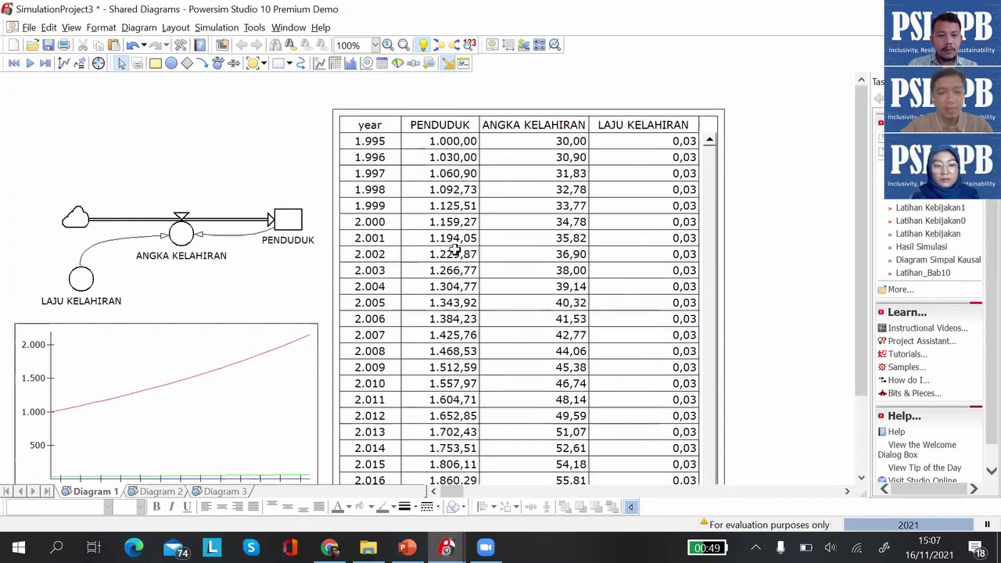
{"action": "left_click", "coordinate": [332, 189]}
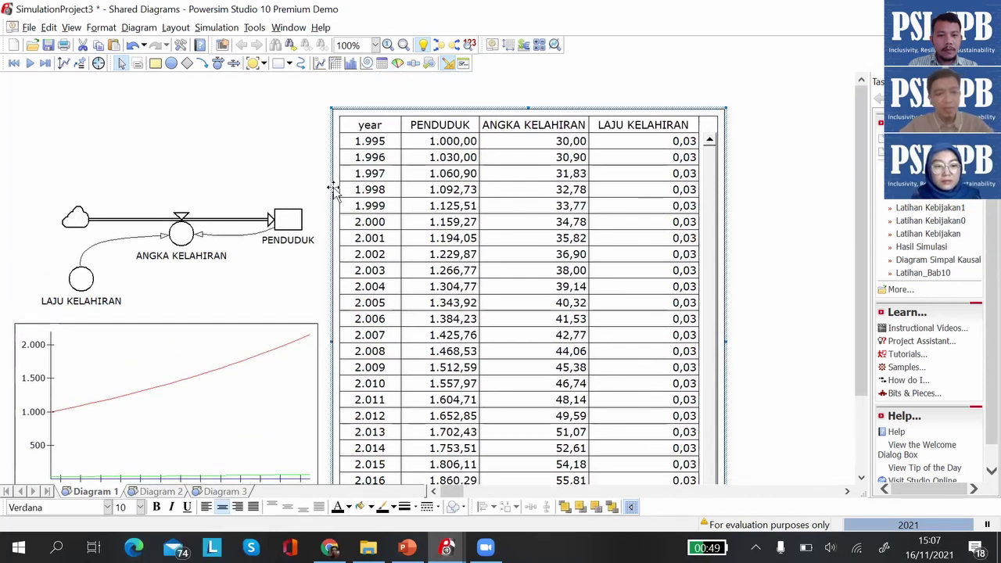
Switch to PowerPoint and open the Hasil Simulasi slide to compare its table and graph with the simulation.
{"action": "left_click", "coordinate": [406, 547]}
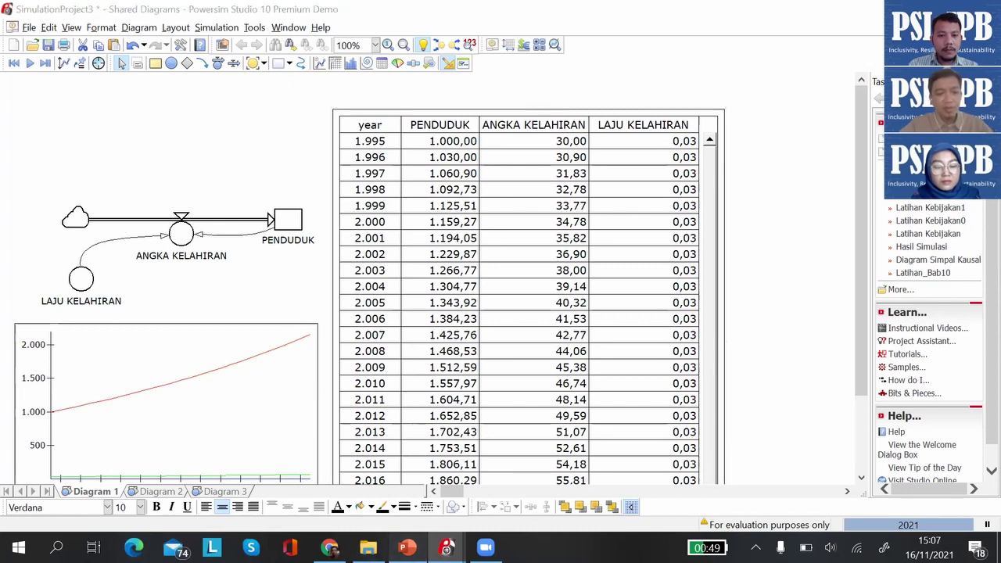
{"action": "scroll", "coordinate": [69, 344], "scroll_direction": "up", "scroll_amount": 2}
{"action": "scroll", "coordinate": [69, 344], "scroll_direction": "down", "scroll_amount": 3}
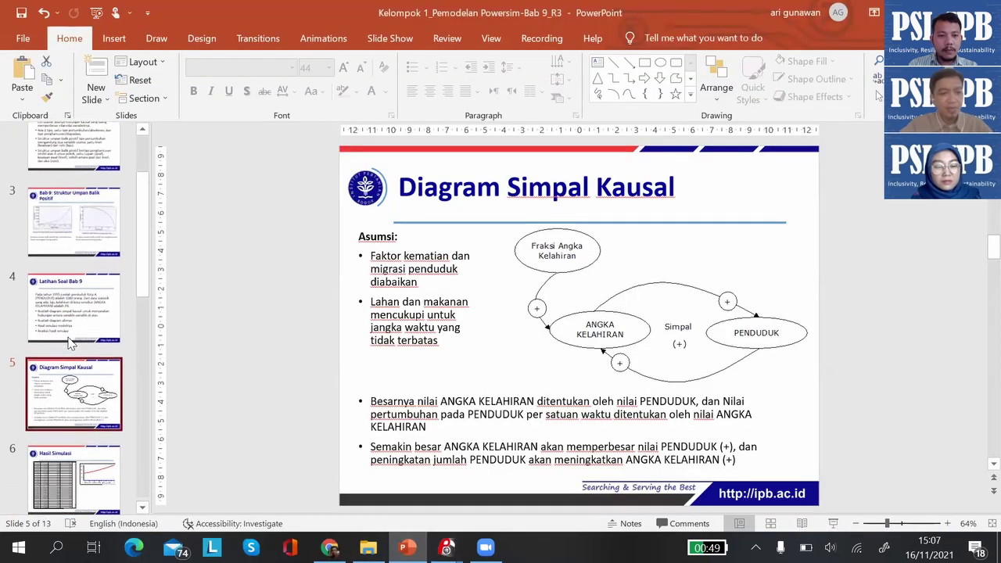
{"action": "left_click", "coordinate": [71, 358]}
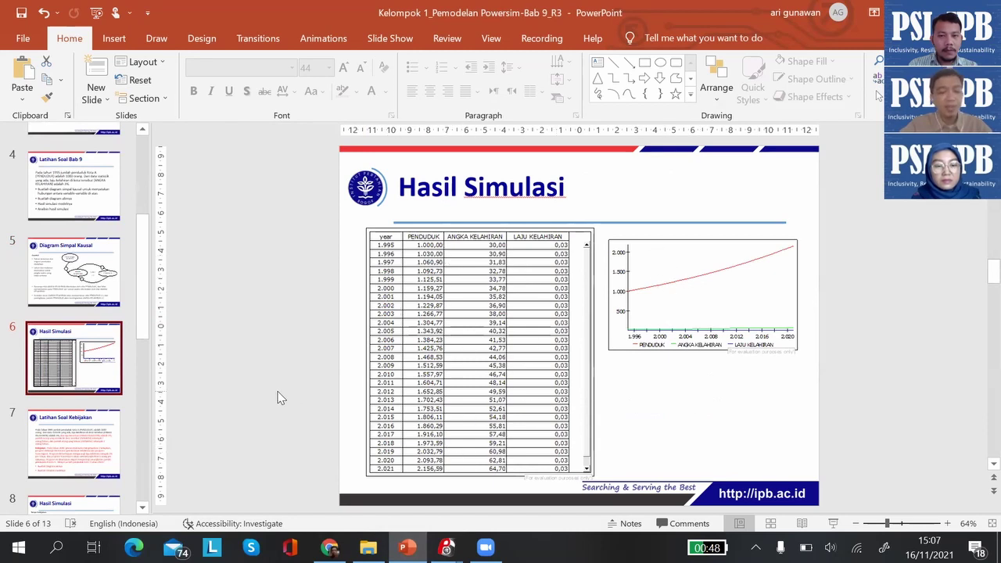
Switch back to the SimulationProject3 window in Powersim Studio and view its model and results.
{"action": "mouse_move", "coordinate": [445, 543]}
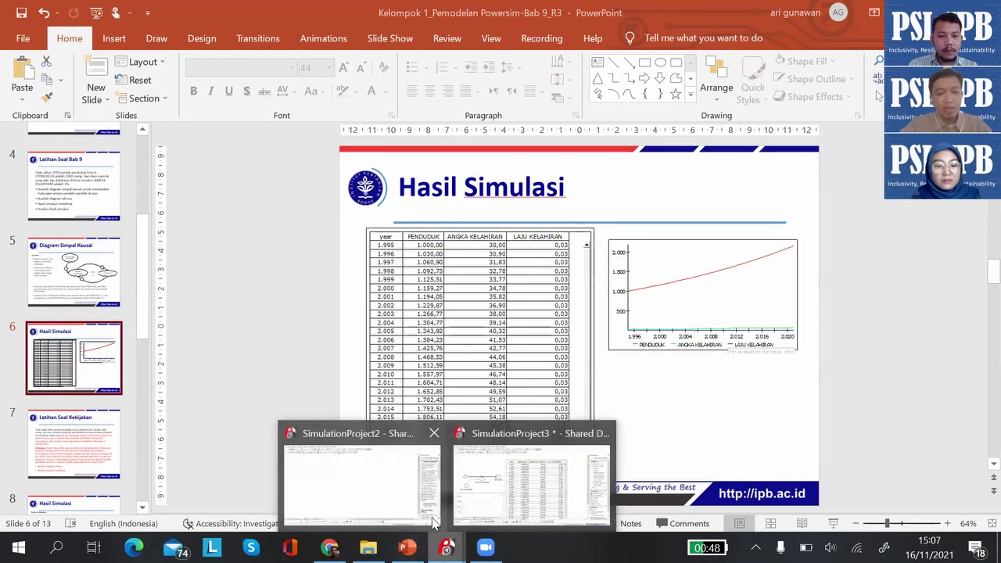
{"action": "left_click", "coordinate": [506, 500]}
{"action": "mouse_move", "coordinate": [446, 547]}
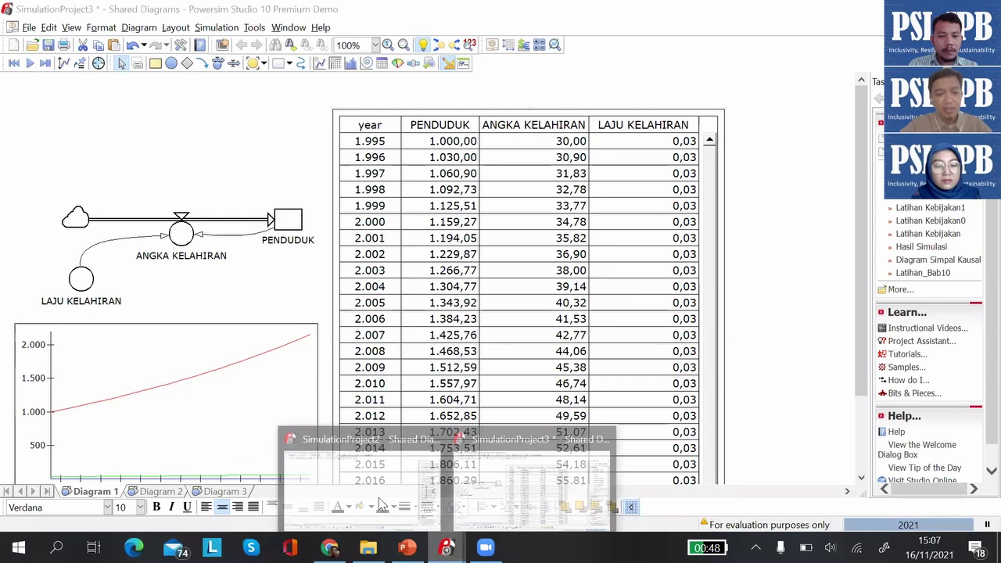
{"action": "left_click", "coordinate": [365, 477]}
{"action": "left_click", "coordinate": [446, 547]}
{"action": "left_click", "coordinate": [526, 496]}
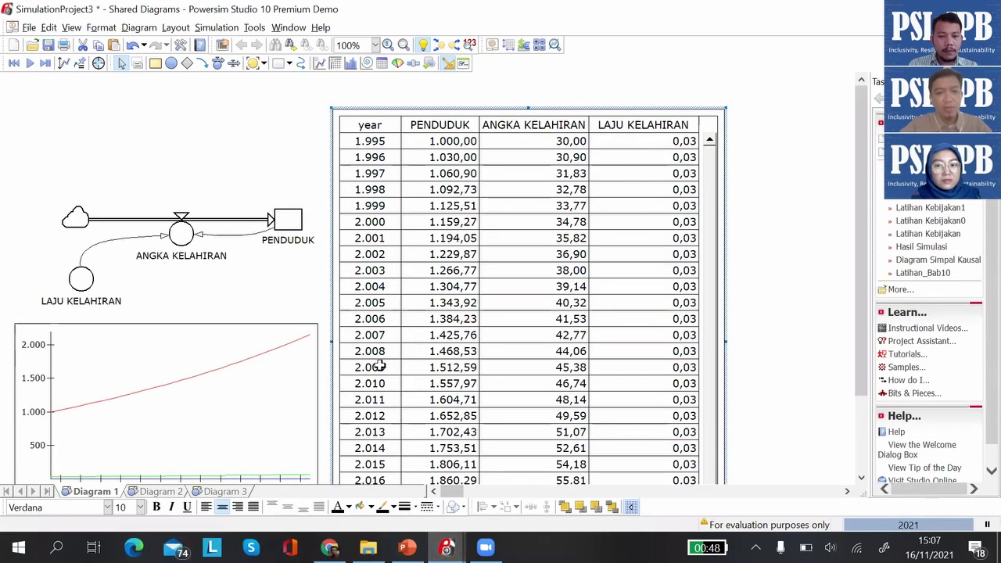
{"action": "left_click", "coordinate": [297, 289]}
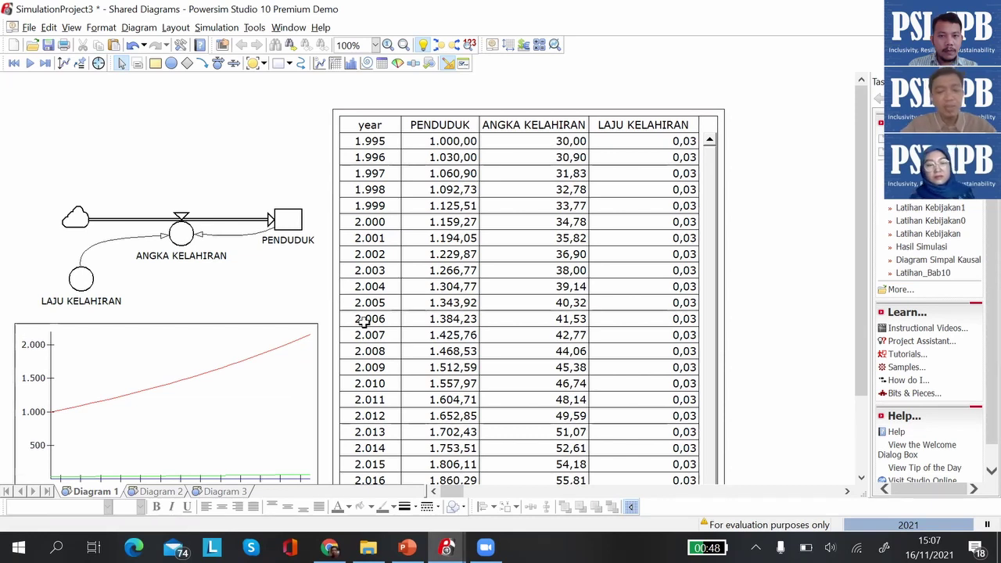
Switch to PowerPoint and open the Latihan Soal Kebijakan slide to read the policy exercise.
{"action": "left_click", "coordinate": [408, 541]}
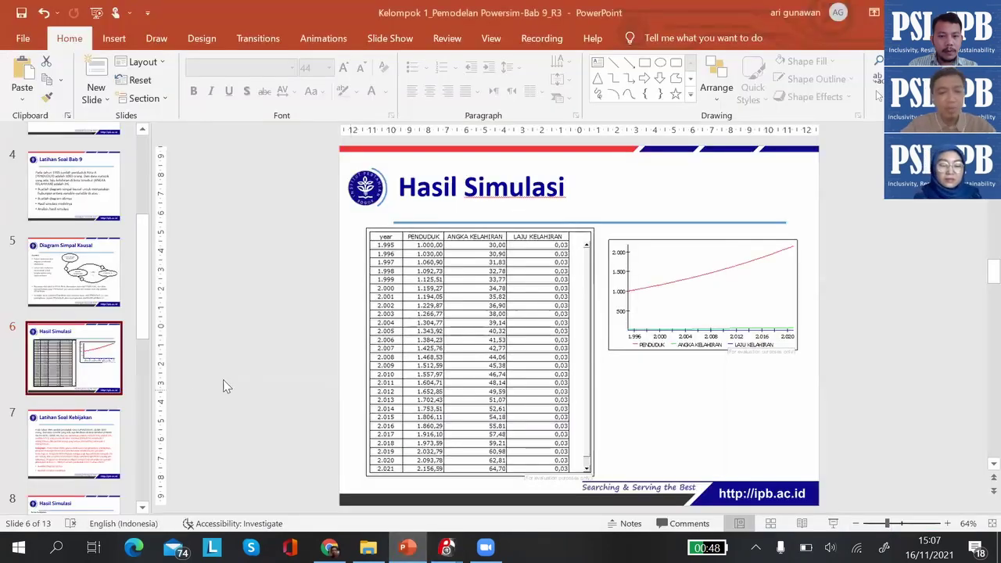
{"action": "scroll", "coordinate": [100, 266], "scroll_direction": "up", "scroll_amount": 3}
{"action": "scroll", "coordinate": [100, 266], "scroll_direction": "up", "scroll_amount": 3}
{"action": "scroll", "coordinate": [90, 313], "scroll_direction": "down", "scroll_amount": 6}
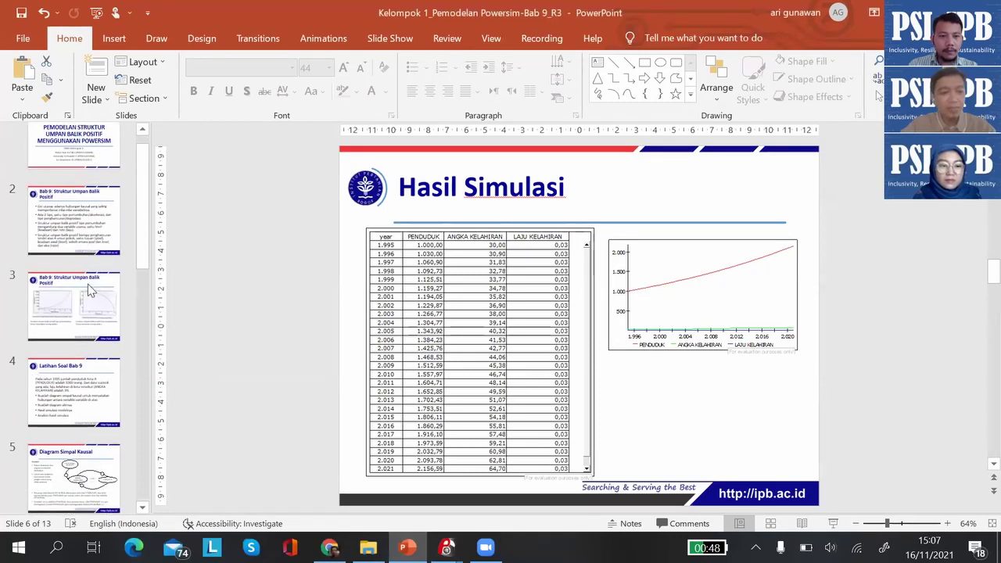
{"action": "left_click", "coordinate": [78, 350]}
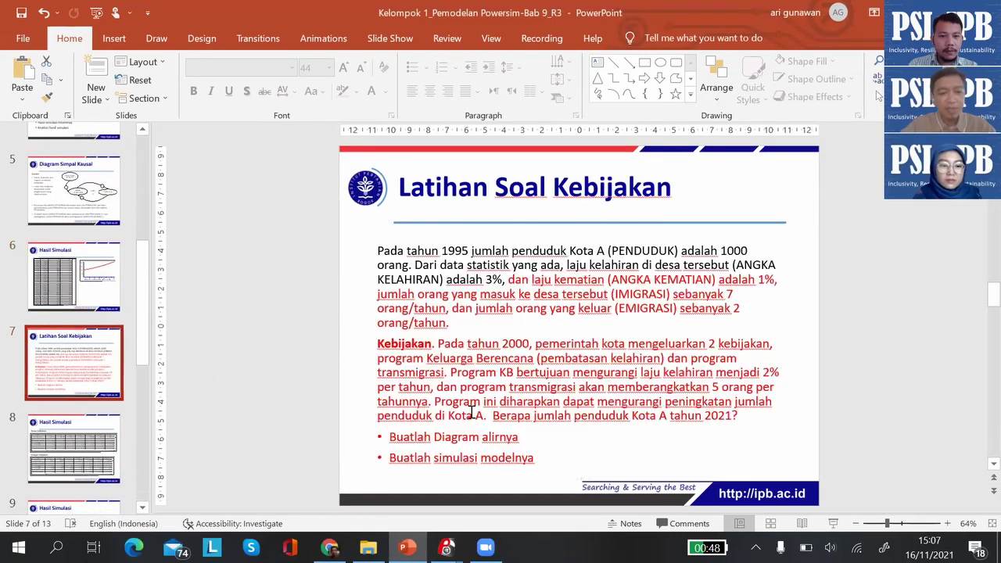
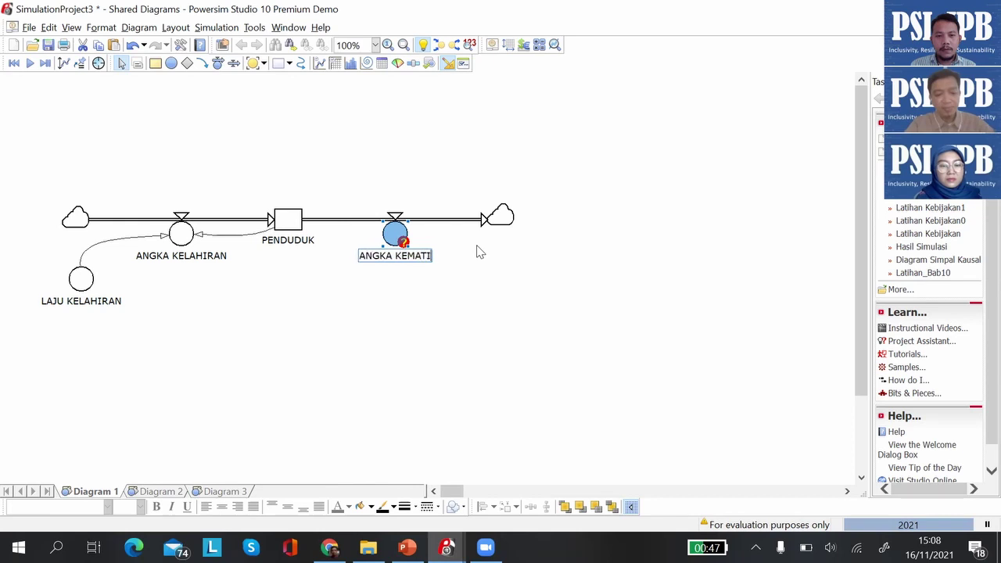
Finish naming the outflow ANGKA KEMATIAN and place an auxiliary named LAJU KEMATIAN diagonally below it, away from PENDUDUK.
{"action": "left_click", "coordinate": [451, 282]}
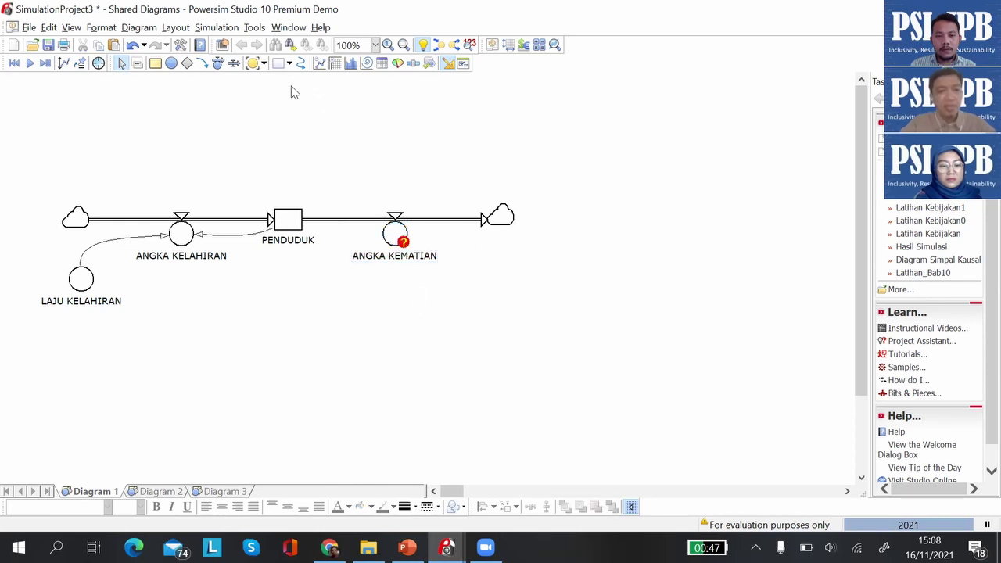
{"action": "left_click", "coordinate": [171, 62]}
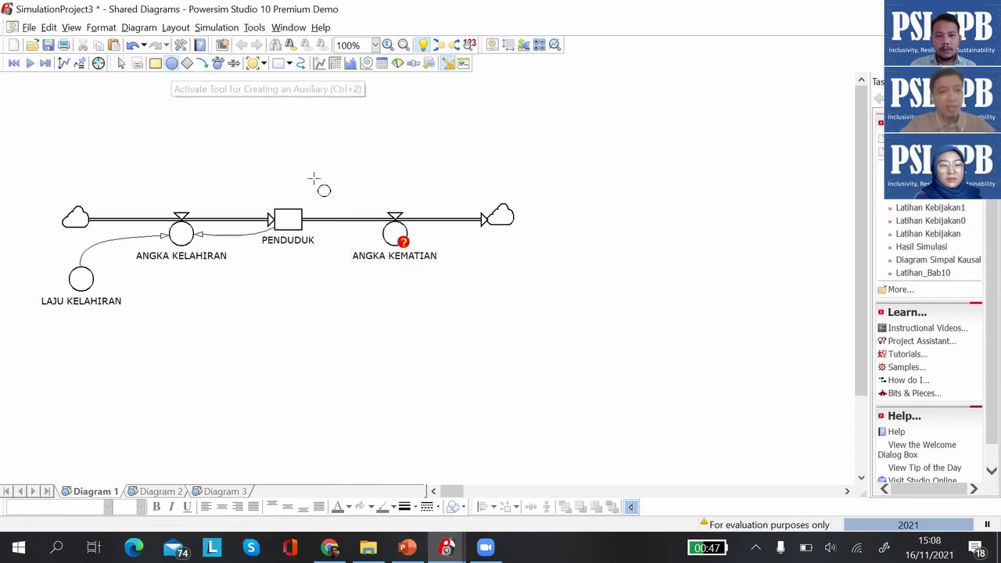
{"action": "left_click", "coordinate": [460, 288]}
{"action": "type", "text": "LA"}
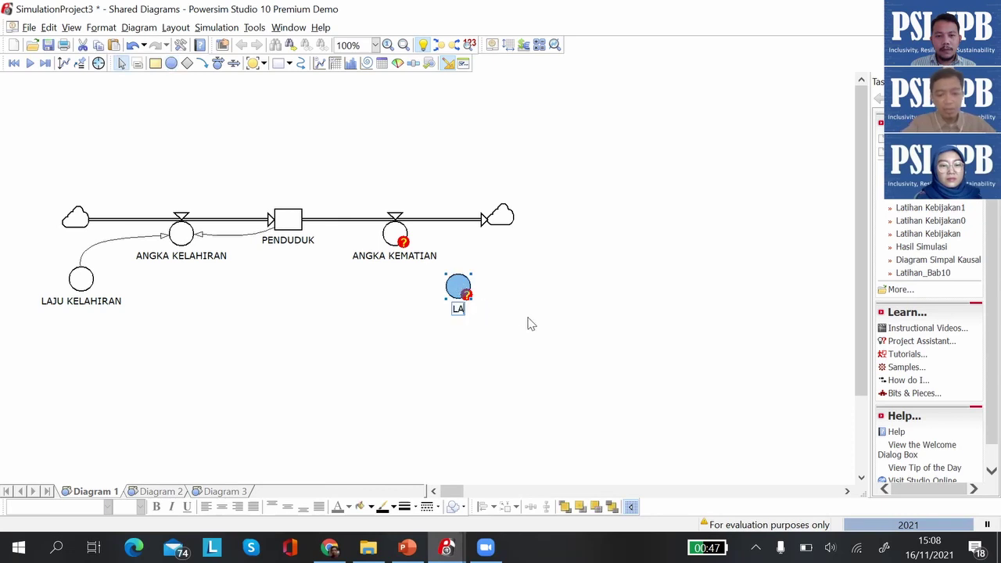
{"action": "type", "text": "JU KEAMTIAN"}
{"action": "key", "text": "BackSpace"}
{"action": "key", "text": "BackSpace"}
{"action": "key", "text": "BackSpace"}
{"action": "key", "text": "BackSpace"}
{"action": "key", "text": "BackSpace"}
{"action": "key", "text": "BackSpace"}
{"action": "type", "text": "MATIAN"}
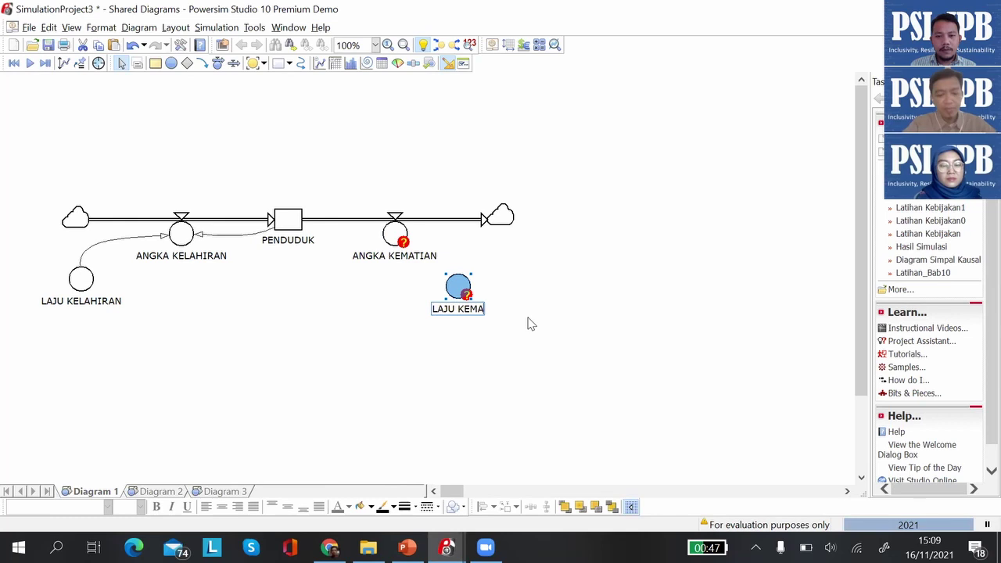
{"action": "left_click", "coordinate": [531, 324]}
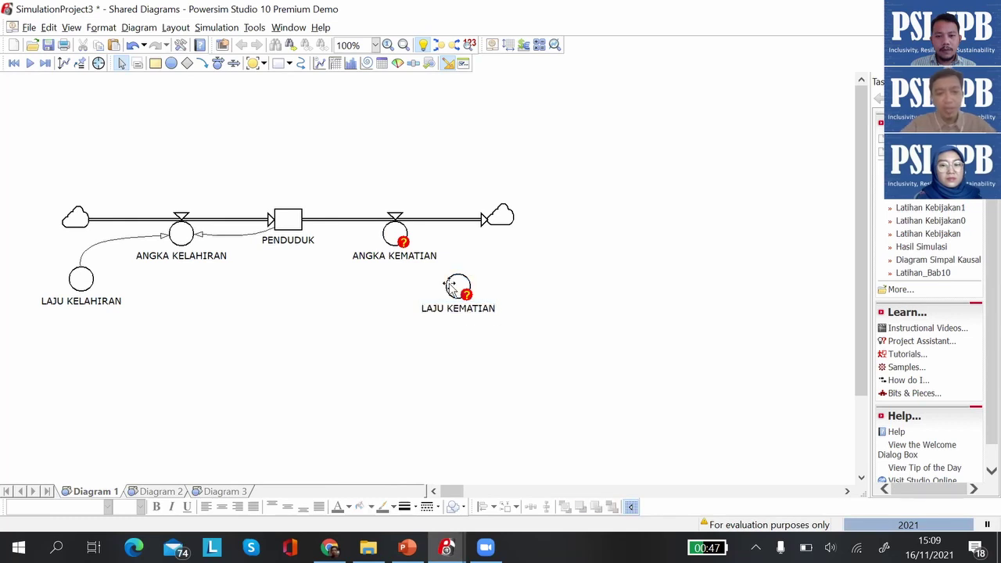
Define the LAJU KEMATIAN auxiliary as the constant 0,01.
{"action": "double_click", "coordinate": [455, 286]}
{"action": "type", "text": "0,01"}
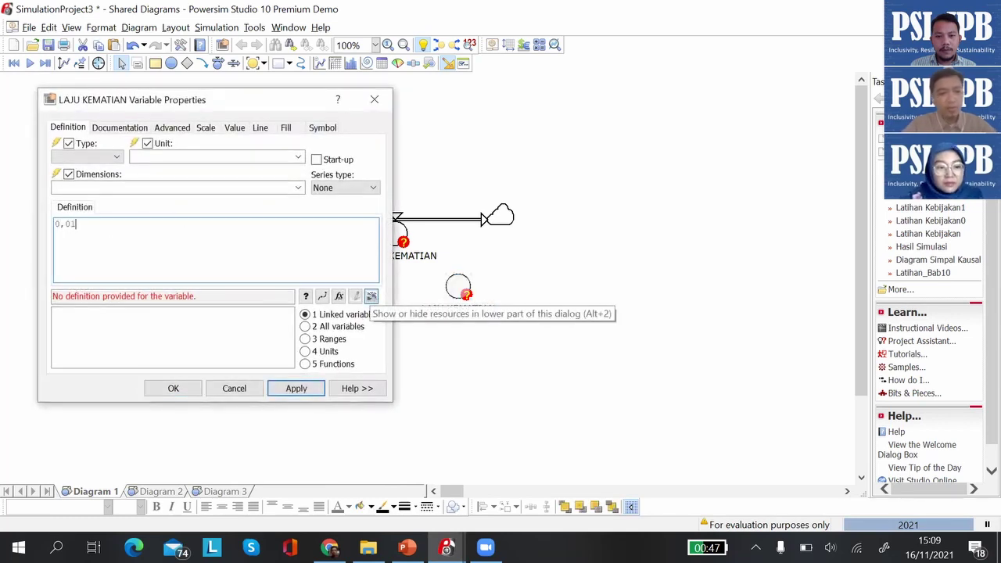
{"action": "left_click", "coordinate": [295, 388]}
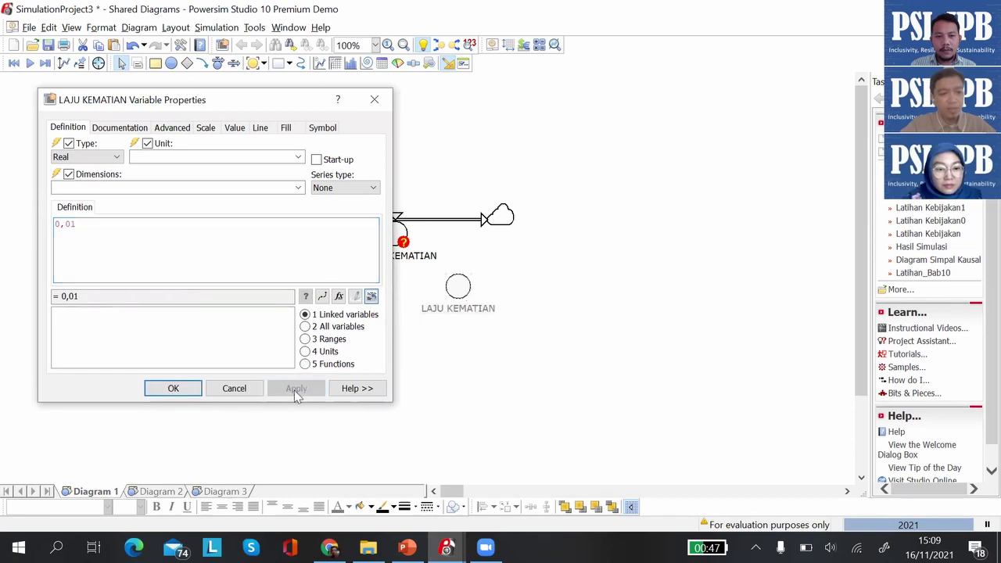
{"action": "left_click", "coordinate": [187, 390]}
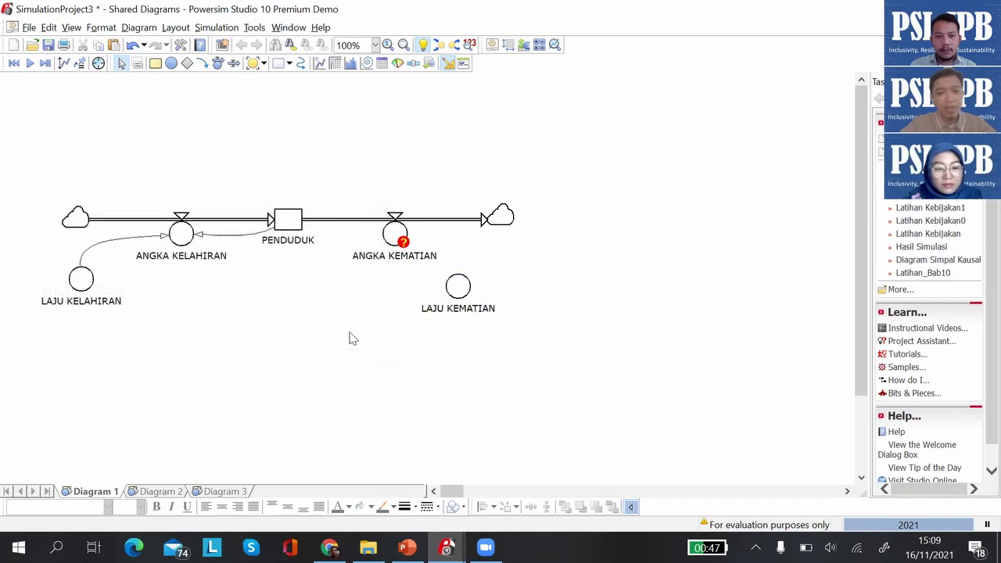
Link the LAJU KEMATIAN auxiliary and the PENDUDUK level to the ANGKA KEMATIAN rate.
{"action": "left_click", "coordinate": [202, 64]}
{"action": "mouse_move", "coordinate": [458, 280]}
{"action": "left_mouse_down"}
{"action": "mouse_move", "coordinate": [438, 235]}
{"action": "mouse_move", "coordinate": [402, 234]}
{"action": "left_mouse_up"}
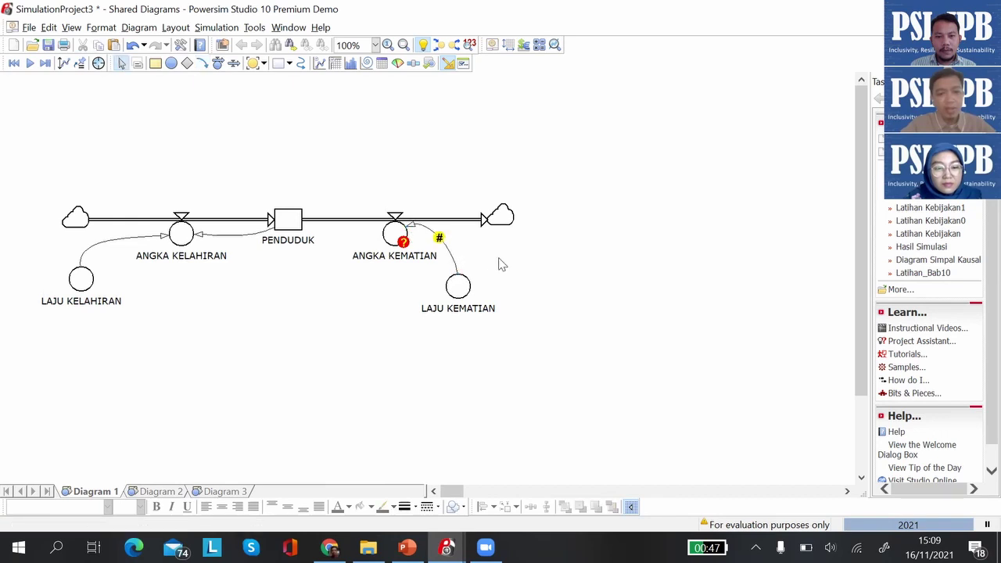
{"action": "left_click", "coordinate": [203, 64]}
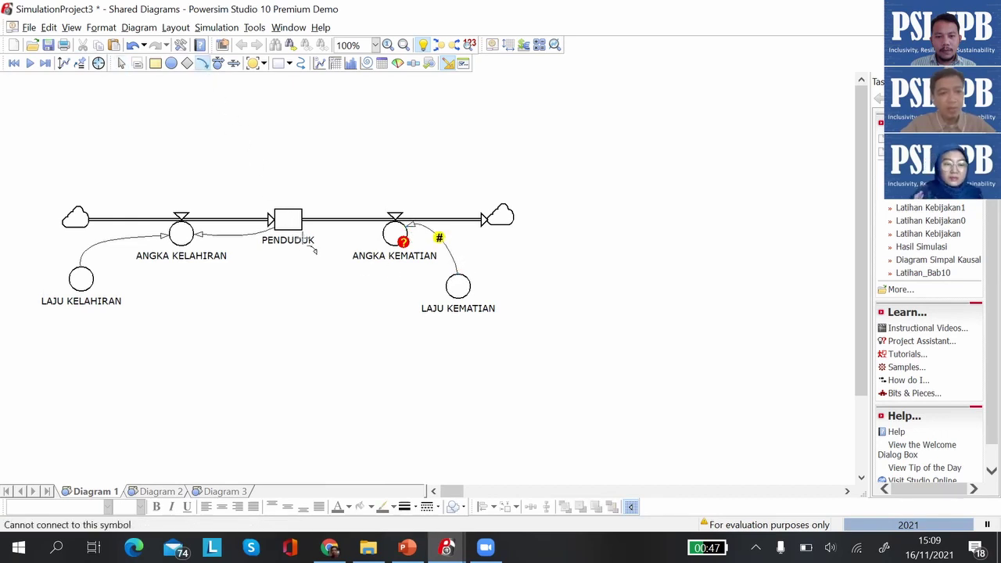
{"action": "left_click", "coordinate": [311, 244]}
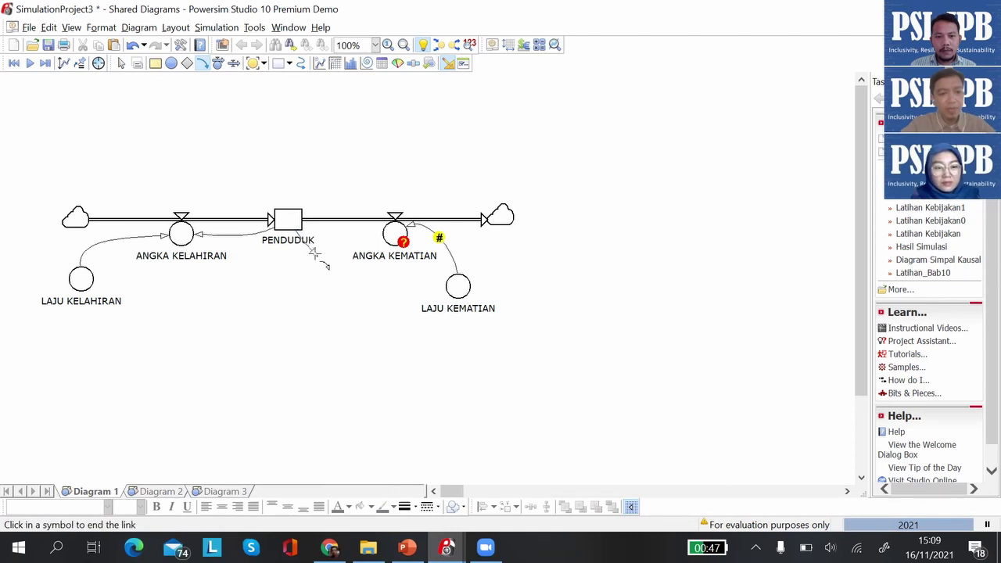
{"action": "left_click", "coordinate": [385, 237]}
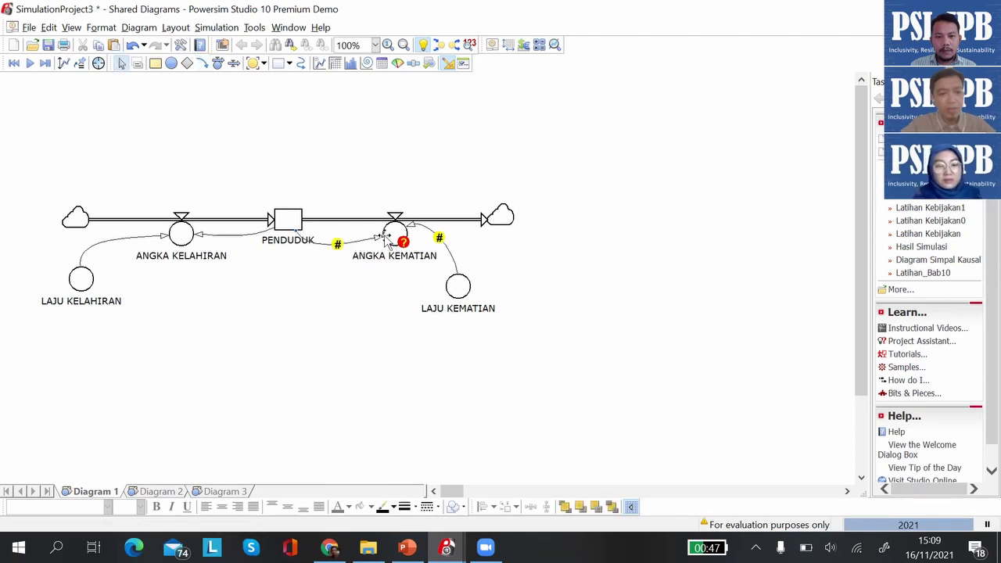
Define ANGKA KEMATIAN as PENDUDUK multiplied by LAJU KEMATIAN.
{"action": "double_click", "coordinate": [395, 233]}
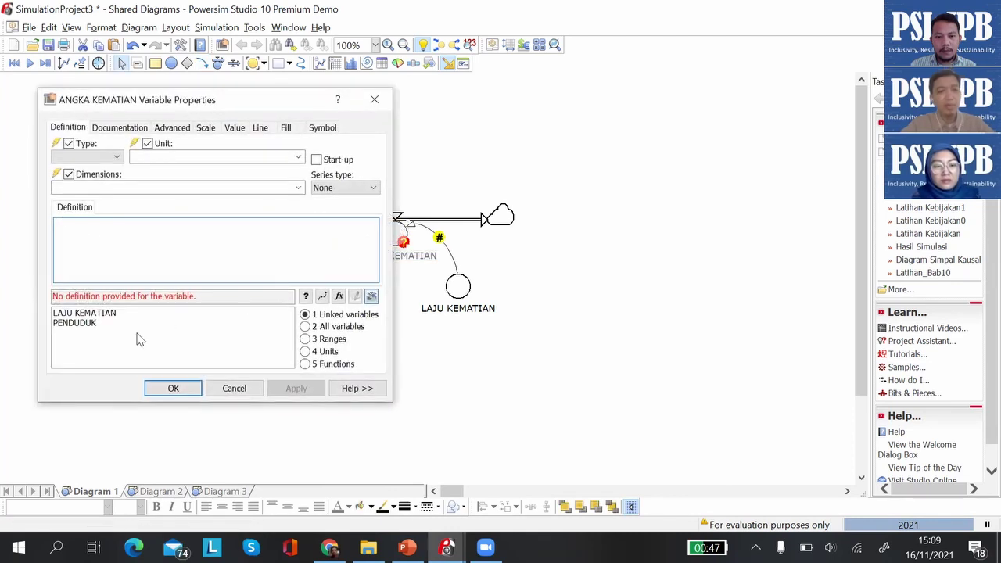
{"action": "double_click", "coordinate": [78, 322]}
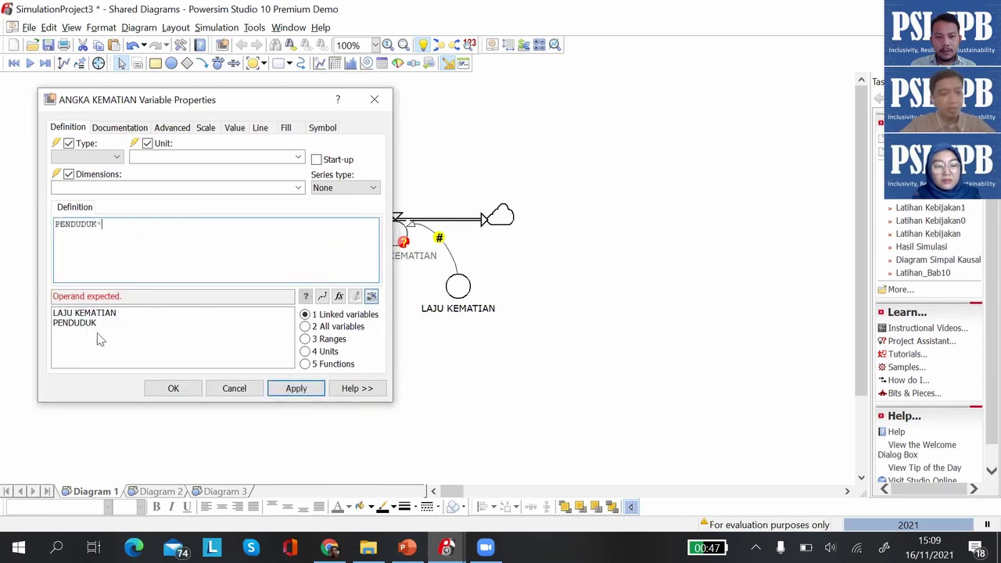
{"action": "double_click", "coordinate": [102, 313]}
{"action": "left_click", "coordinate": [290, 397]}
{"action": "left_click", "coordinate": [174, 388]}
{"action": "left_click", "coordinate": [258, 387]}
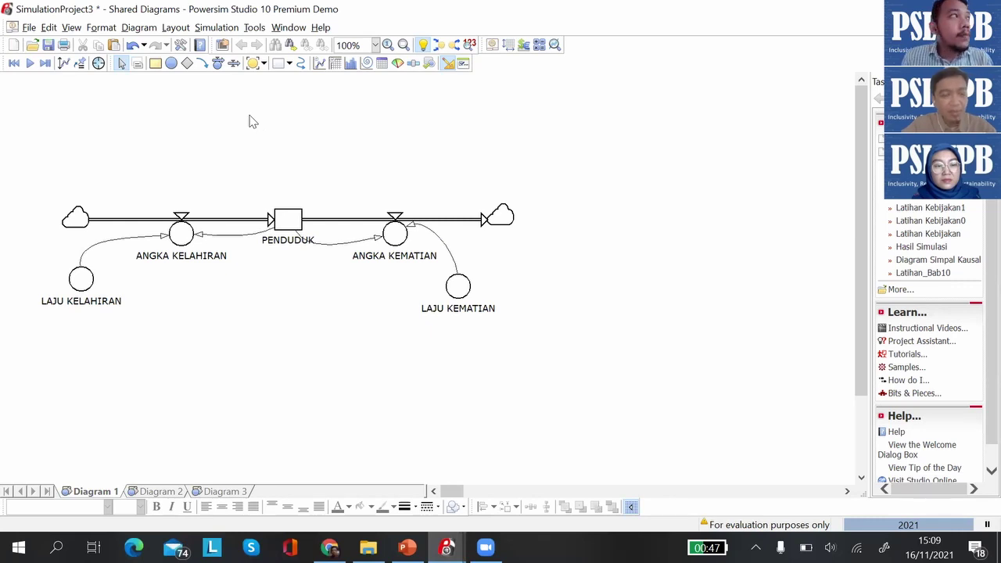
Draw a vertical flow with rate from a cloud below into PENDUDUK and name it IMIGRASI.
{"action": "left_click", "coordinate": [218, 64]}
{"action": "left_click_drag", "start_coordinate": [281, 383], "coordinate": [288, 227]}
{"action": "type", "text": "IMIGRASI"}
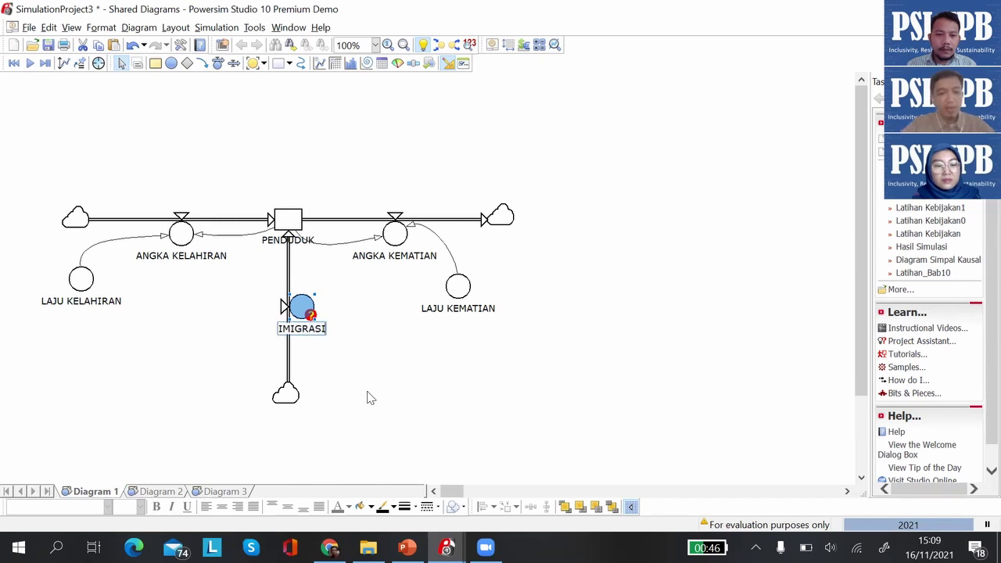
{"action": "left_click", "coordinate": [370, 397]}
Place an auxiliary diagonally below the IMIGRASI rate, away from the flow, and name it LAJU IMIGRASI.
{"action": "left_click", "coordinate": [171, 63]}
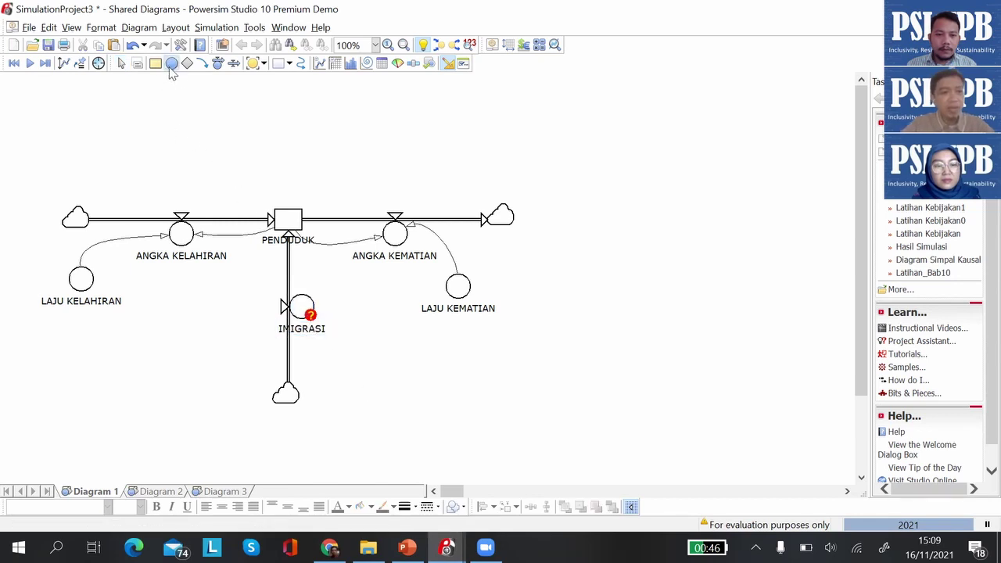
{"action": "left_click", "coordinate": [362, 366]}
{"action": "type", "text": "IM"}
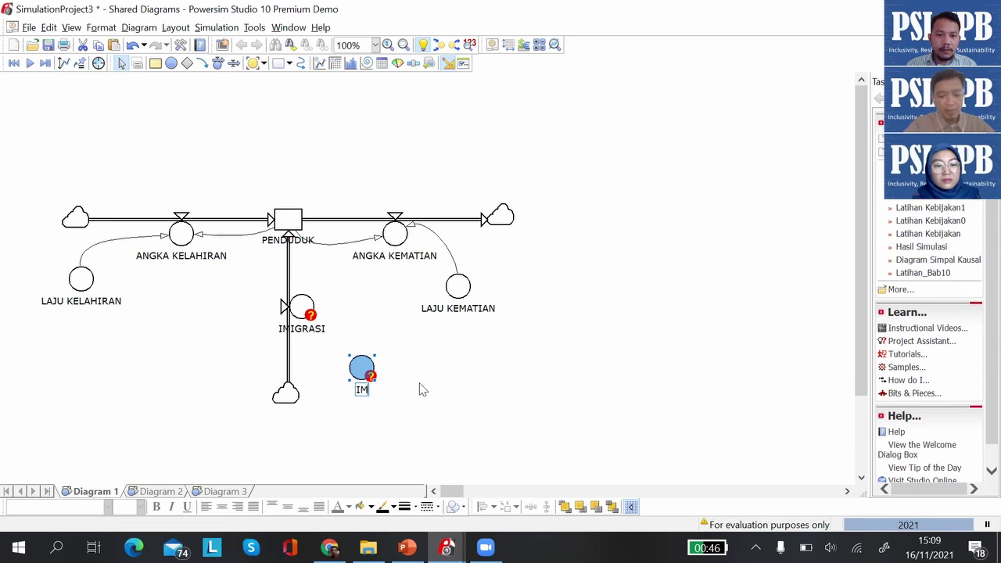
{"action": "type", "text": "LAJU"}
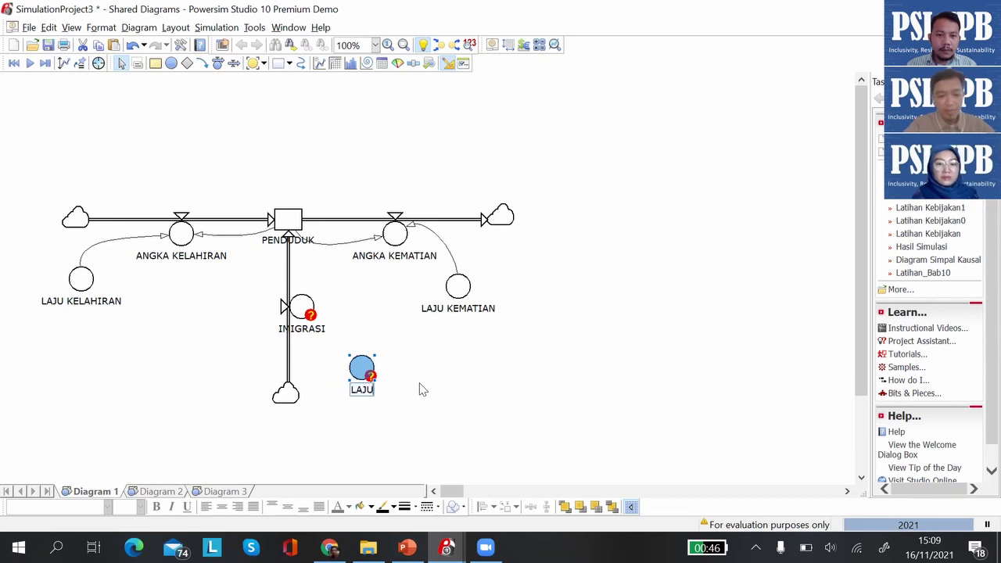
{"action": "type", "text": " IMIGRASI"}
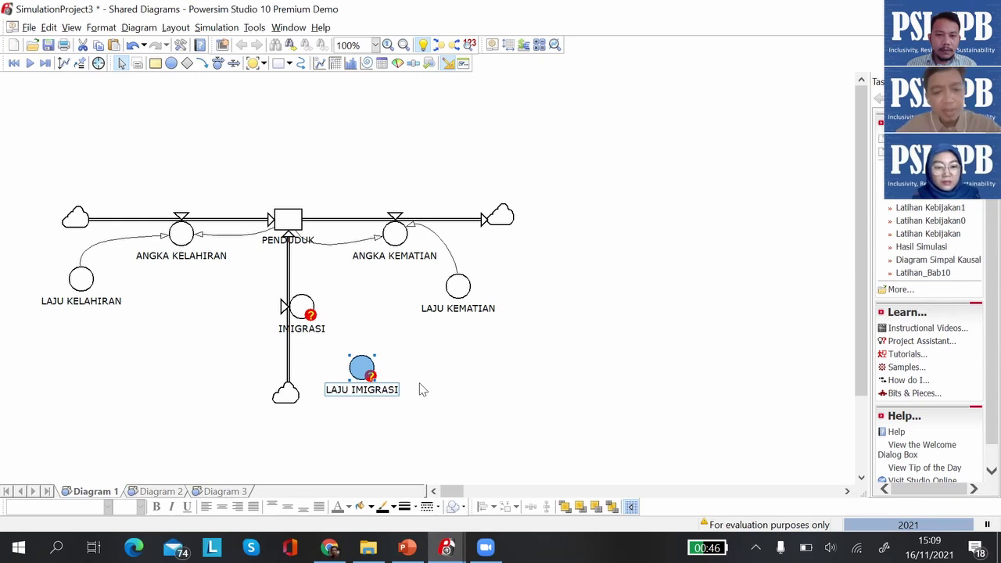
{"action": "left_click", "coordinate": [420, 390]}
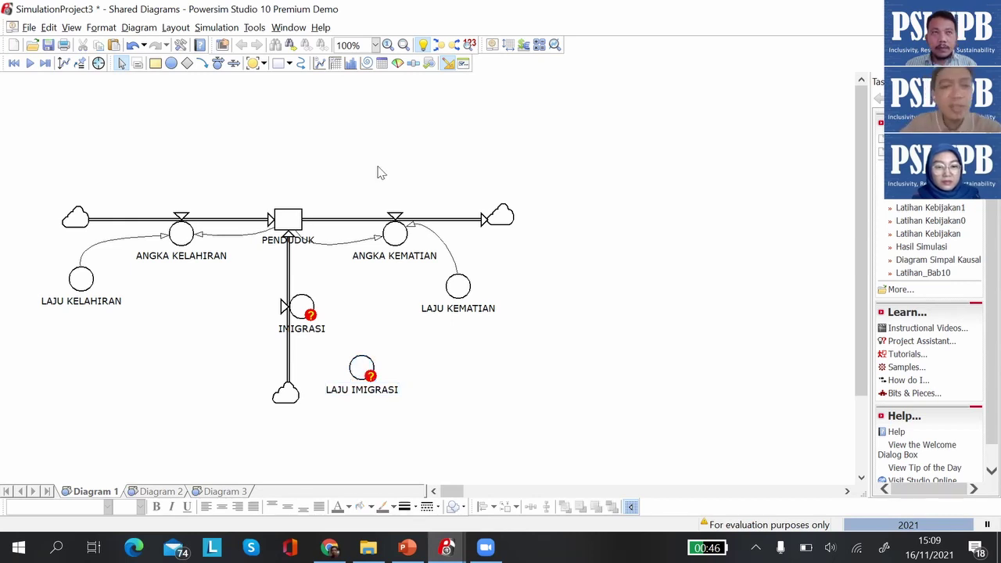
Link the LAJU IMIGRASI auxiliary to the IMIGRASI rate.
{"action": "left_click", "coordinate": [203, 63]}
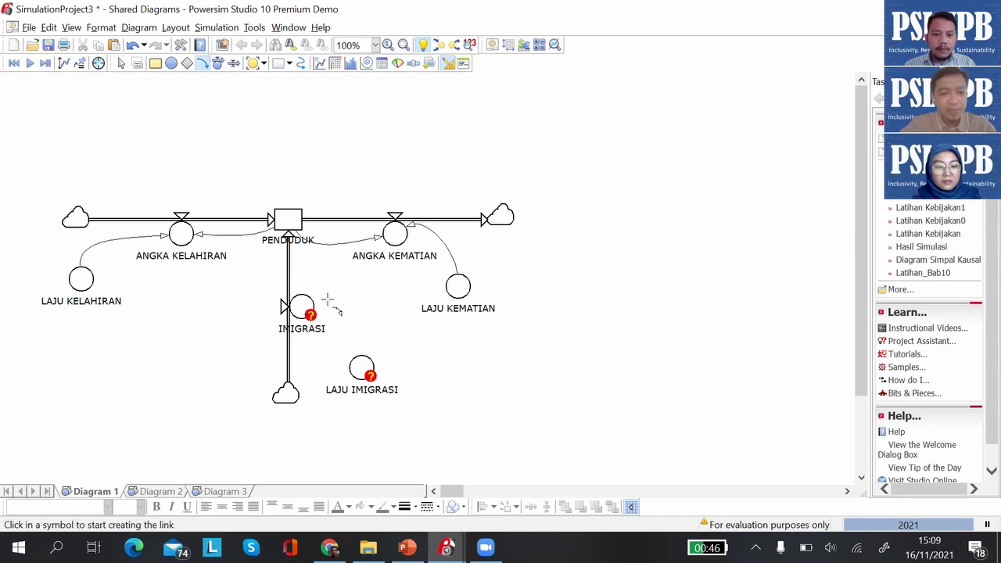
{"action": "left_click", "coordinate": [358, 348]}
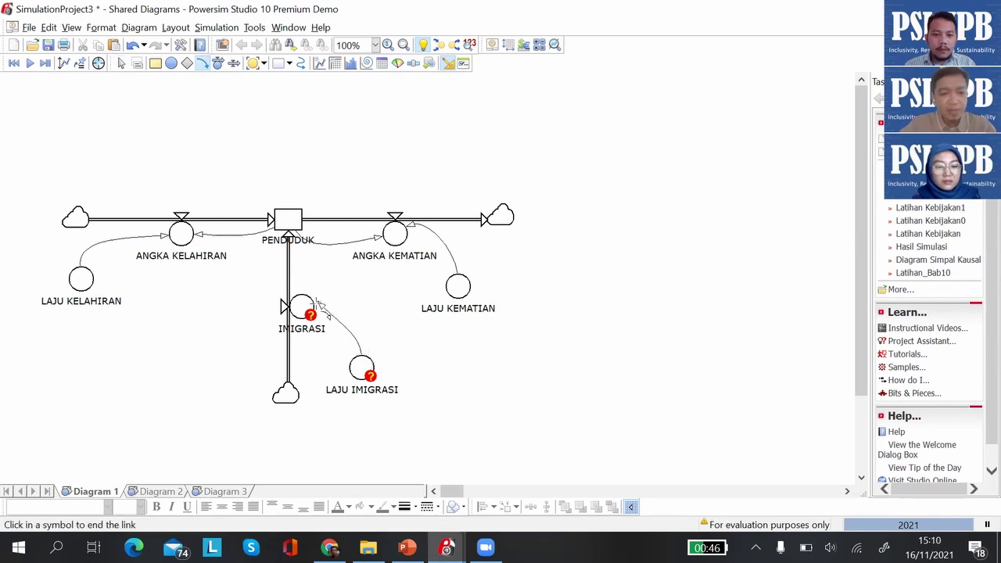
{"action": "left_click", "coordinate": [314, 305]}
{"action": "left_click", "coordinate": [385, 328]}
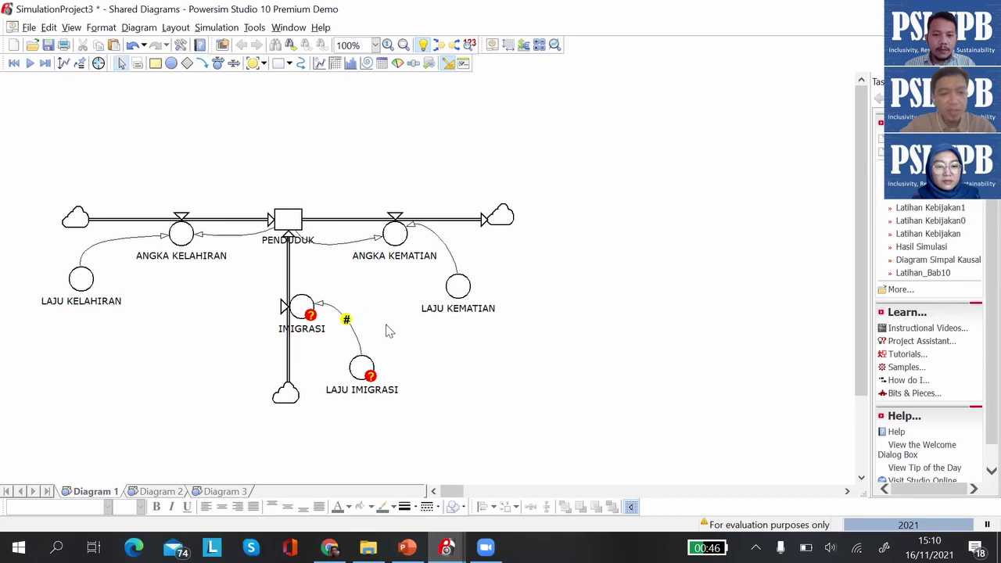
Define the LAJU IMIGRASI auxiliary as the constant 7.
{"action": "double_click", "coordinate": [364, 364]}
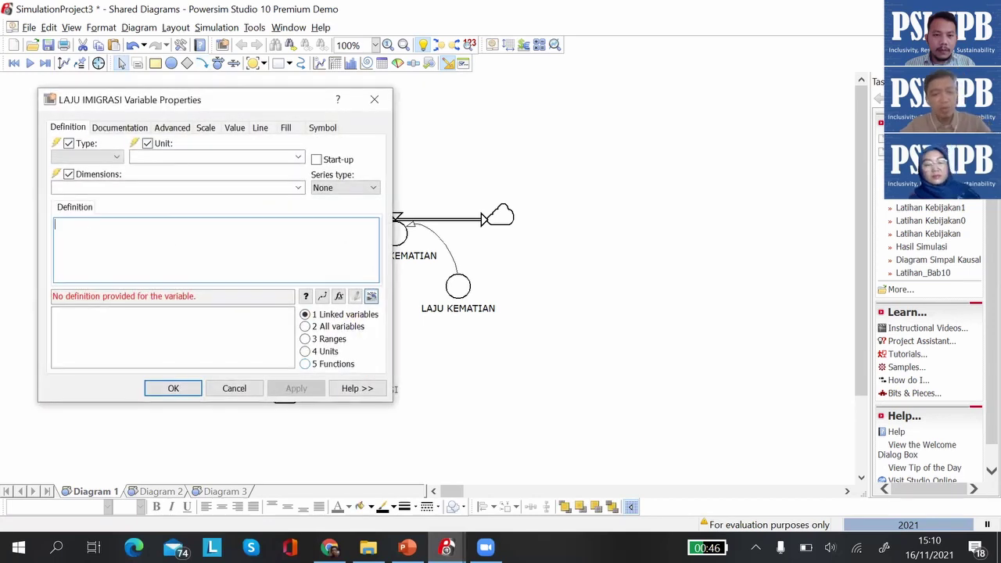
{"action": "type", "text": "7"}
{"action": "left_click", "coordinate": [305, 395]}
{"action": "left_click", "coordinate": [173, 388]}
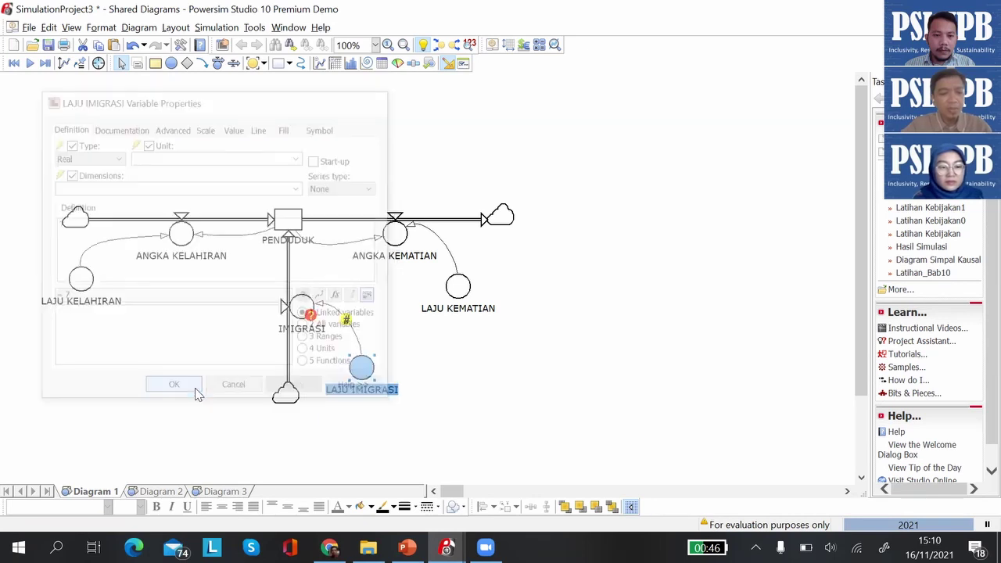
{"action": "left_click", "coordinate": [371, 327]}
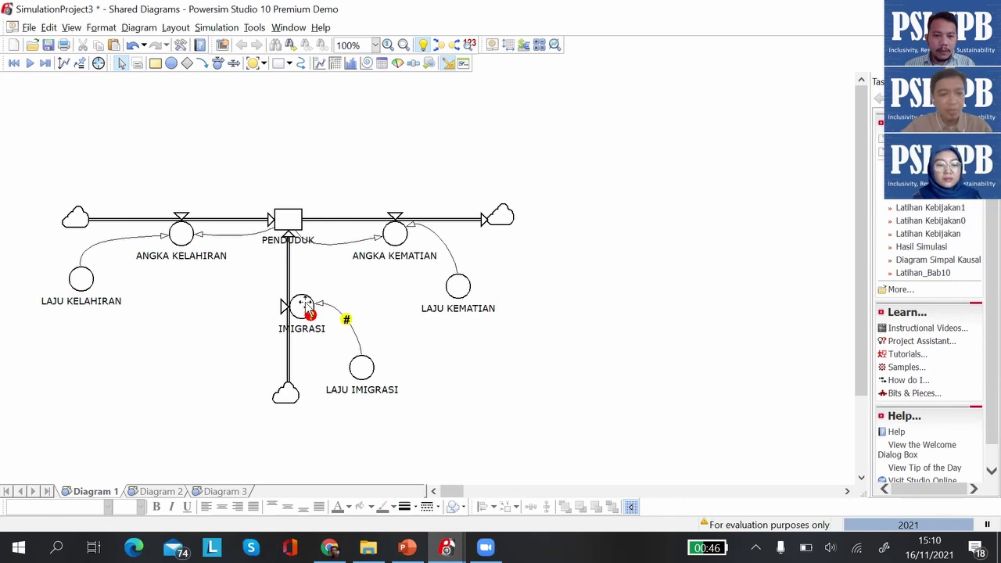
Define the IMIGRASI rate as equal to its linked variable LAJU IMIGRASI.
{"action": "double_click", "coordinate": [303, 305]}
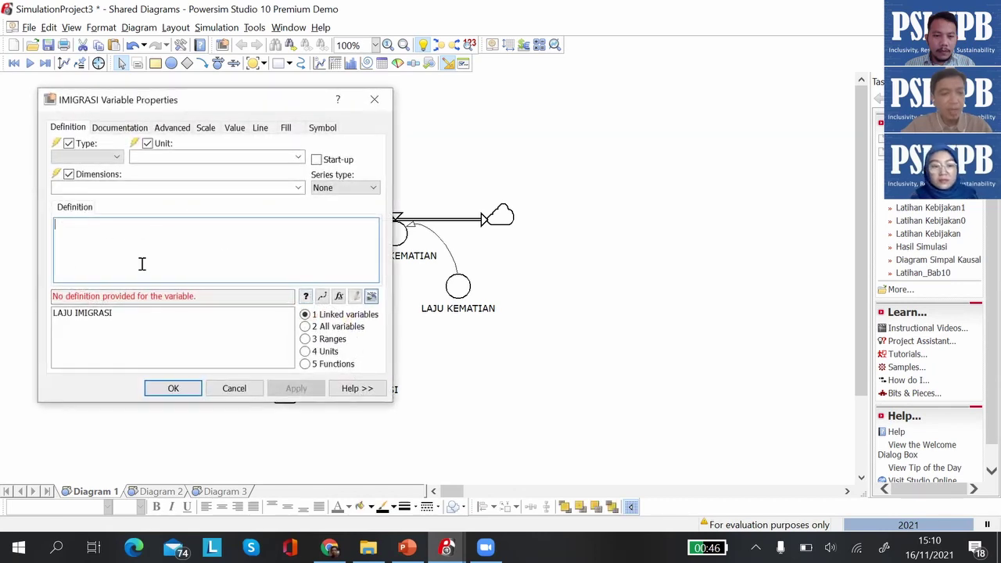
{"action": "double_click", "coordinate": [108, 314]}
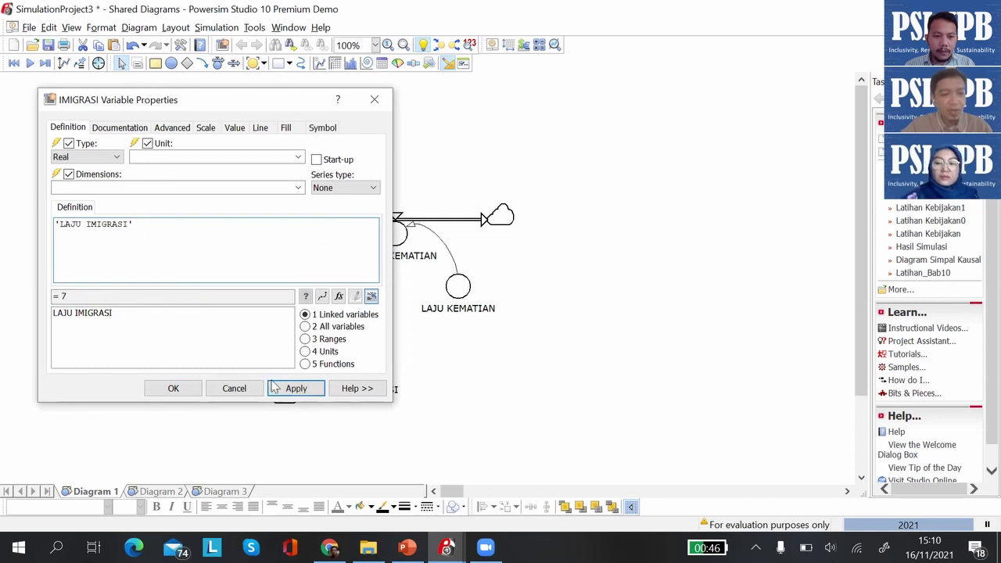
{"action": "left_click", "coordinate": [276, 386]}
{"action": "left_click", "coordinate": [174, 387]}
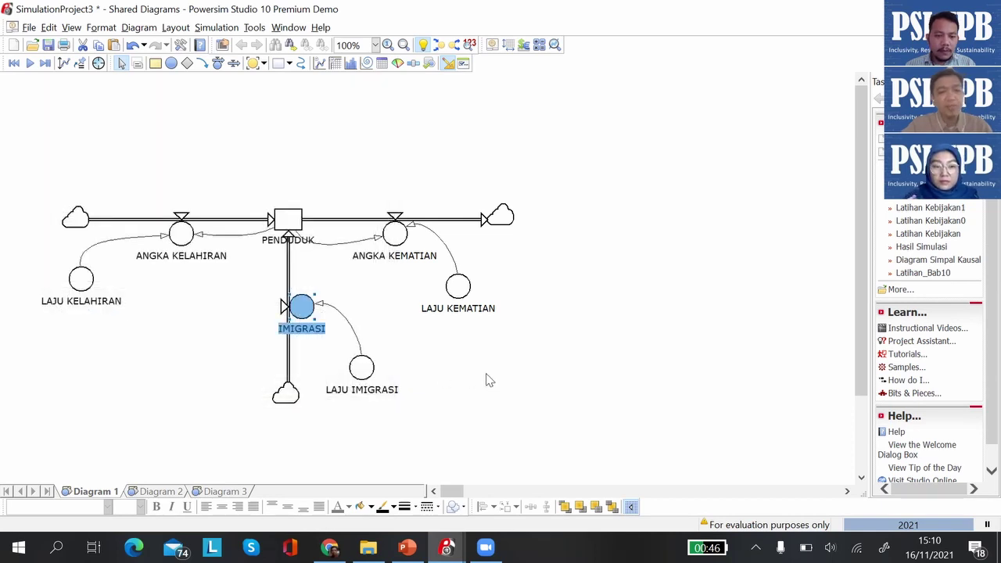
{"action": "left_click", "coordinate": [489, 380]}
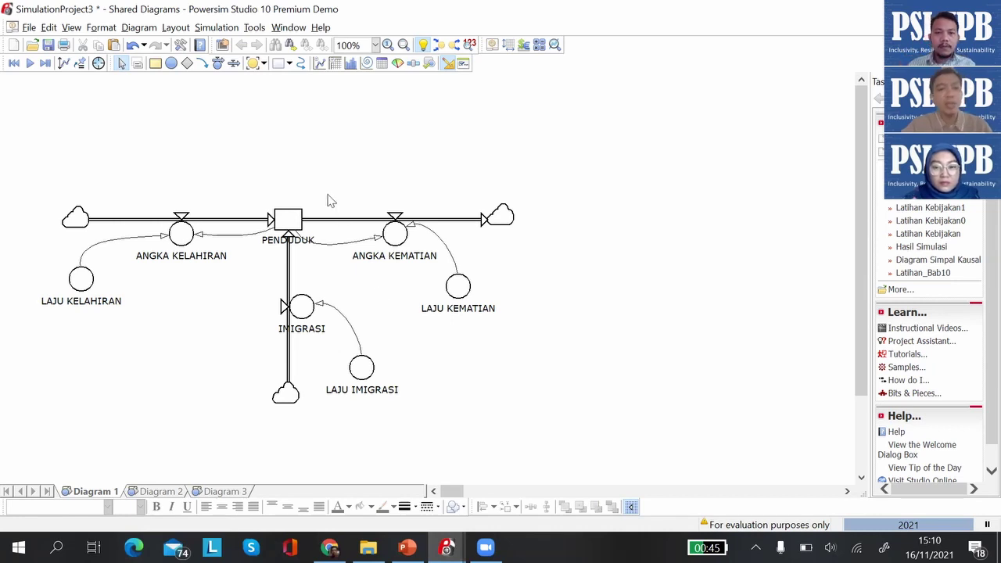
Draw a vertical flow with rate from PENDUDUK up to a cloud above it and name it EMIGRASI.
{"action": "left_click", "coordinate": [219, 64]}
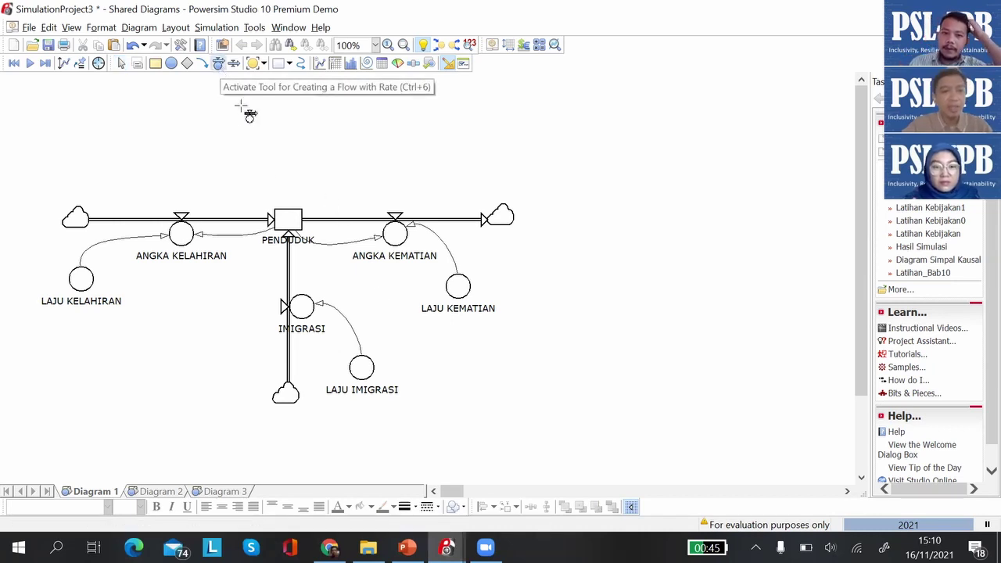
{"action": "left_click", "coordinate": [294, 218]}
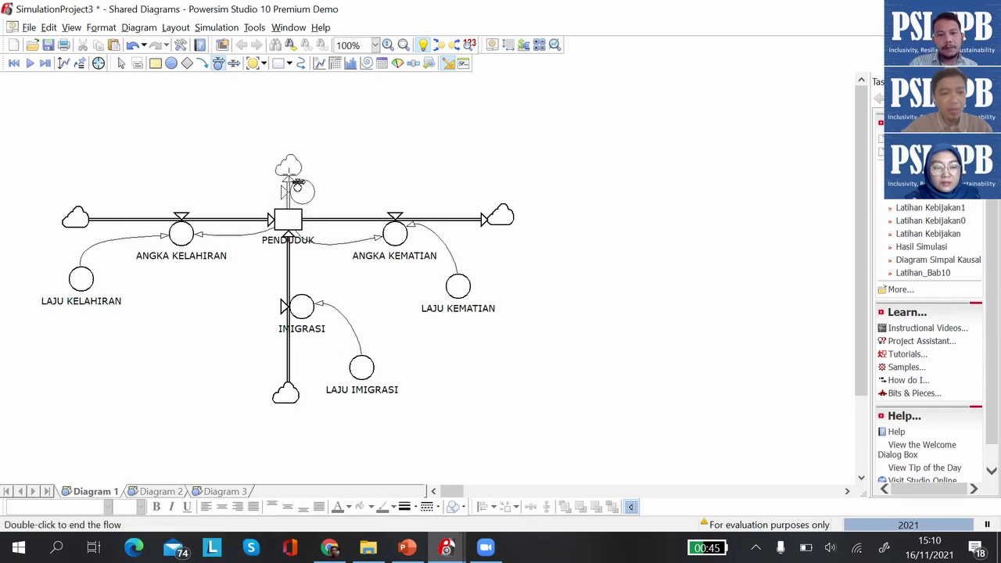
{"action": "double_click", "coordinate": [294, 89]}
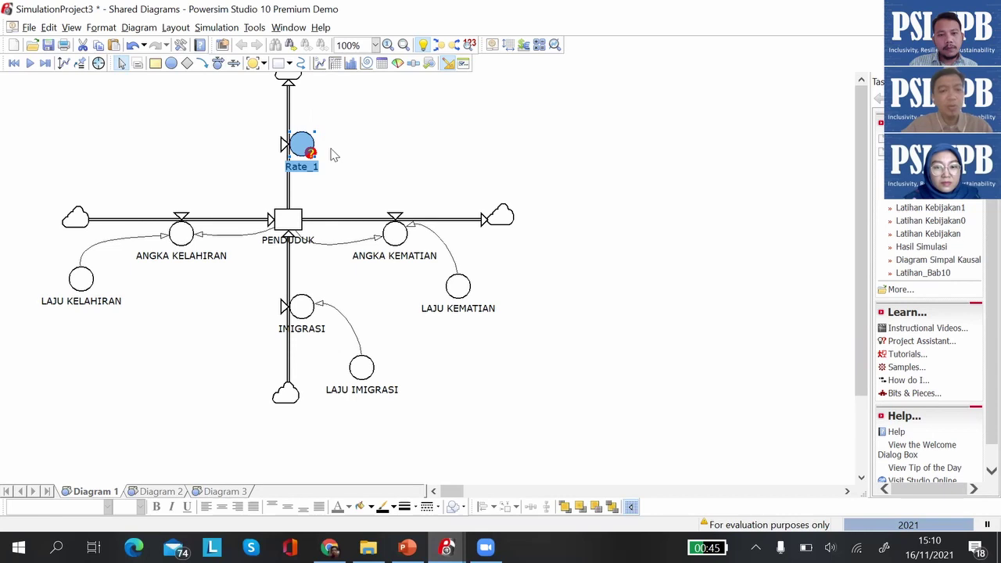
{"action": "type", "text": "EMIGRASI"}
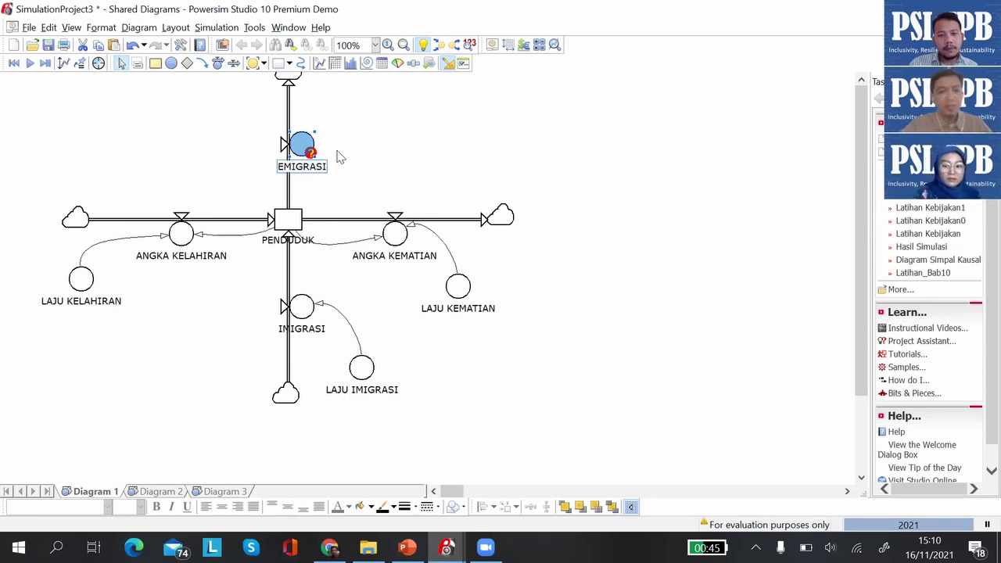
{"action": "left_click", "coordinate": [340, 158]}
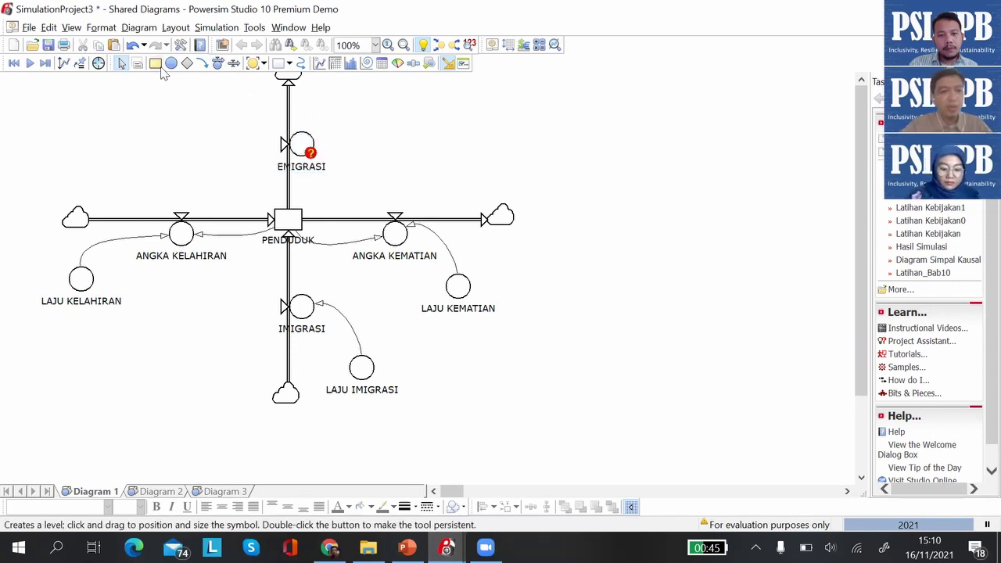
Place an auxiliary diagonally above the EMIGRASI rate, away from the flow, and name it LAJU EMIGRASI.
{"action": "left_click", "coordinate": [383, 103]}
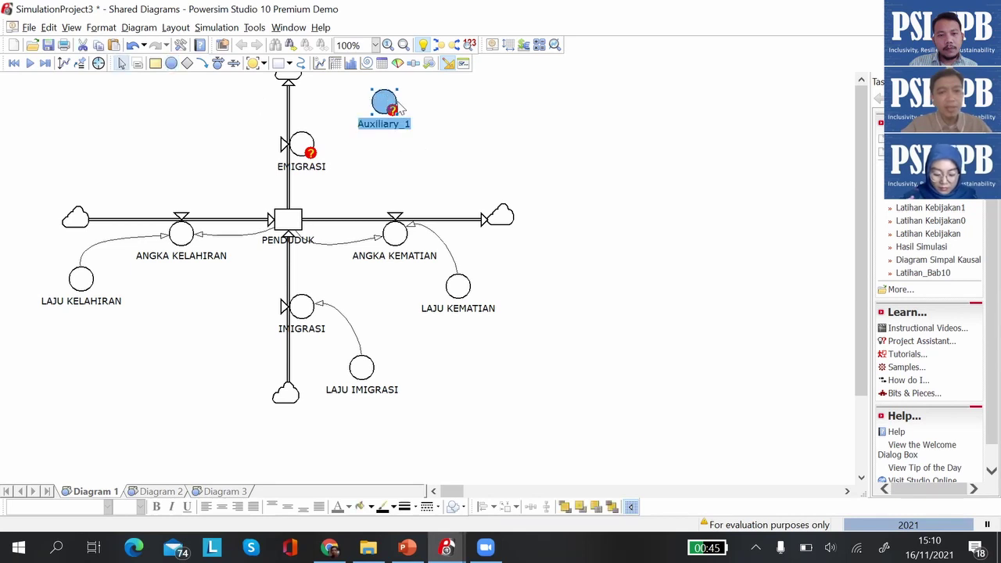
{"action": "type", "text": "LAJU EMIGRASI"}
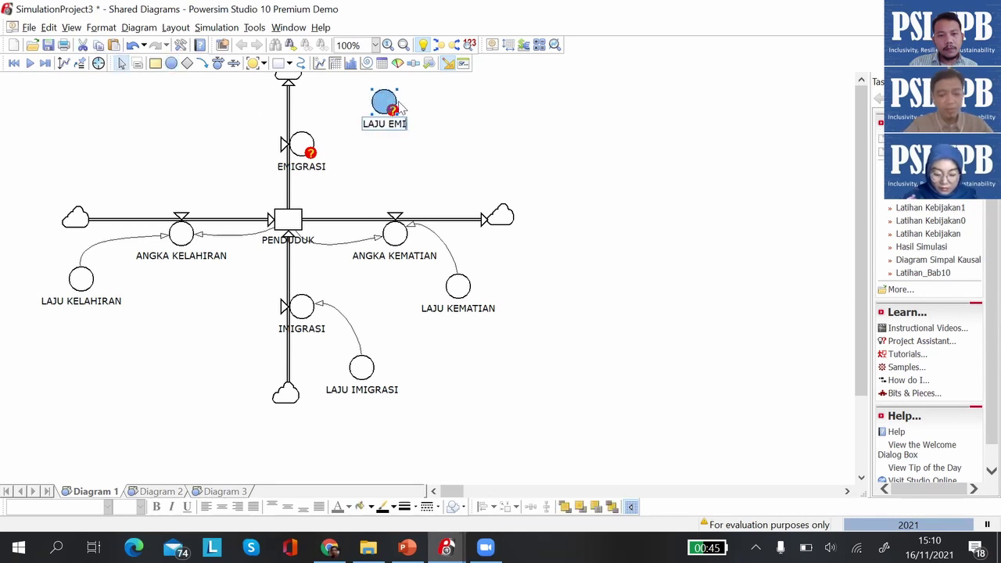
{"action": "left_click", "coordinate": [406, 142]}
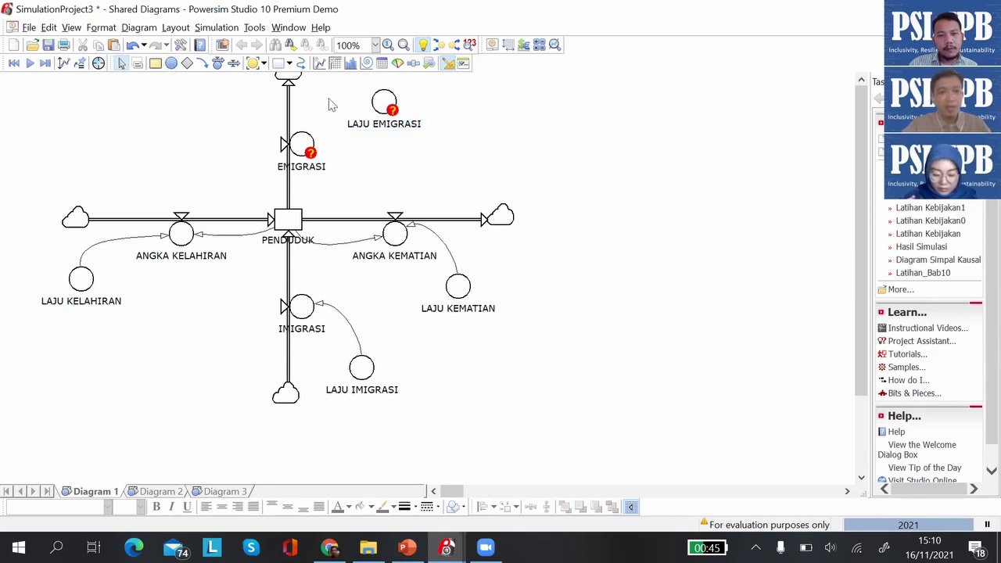
Link the LAJU EMIGRASI auxiliary to the EMIGRASI rate.
{"action": "left_click", "coordinate": [202, 63]}
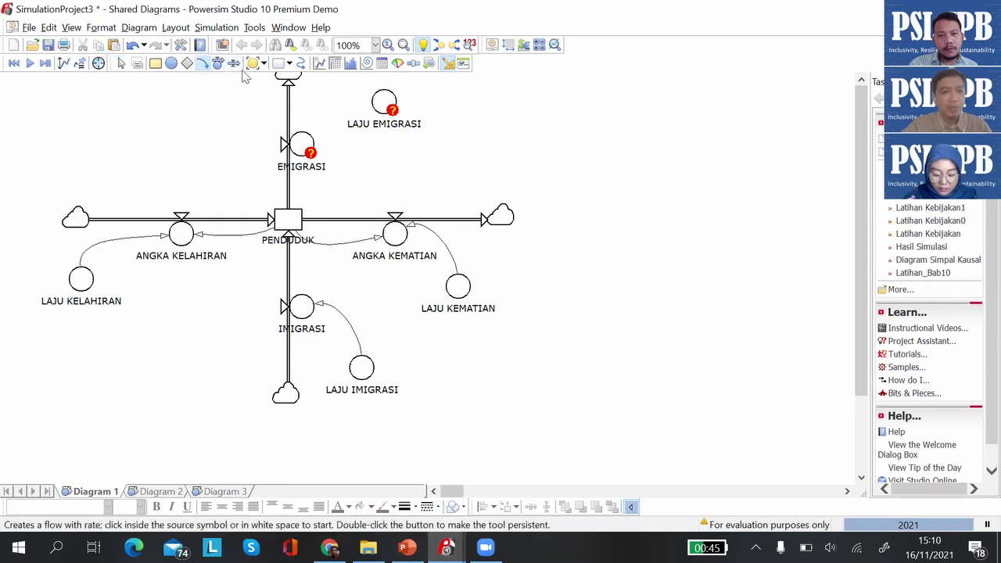
{"action": "left_click", "coordinate": [383, 116]}
{"action": "left_click", "coordinate": [307, 150]}
Define the LAJU EMIGRASI auxiliary as the constant 2.
{"action": "double_click", "coordinate": [384, 104]}
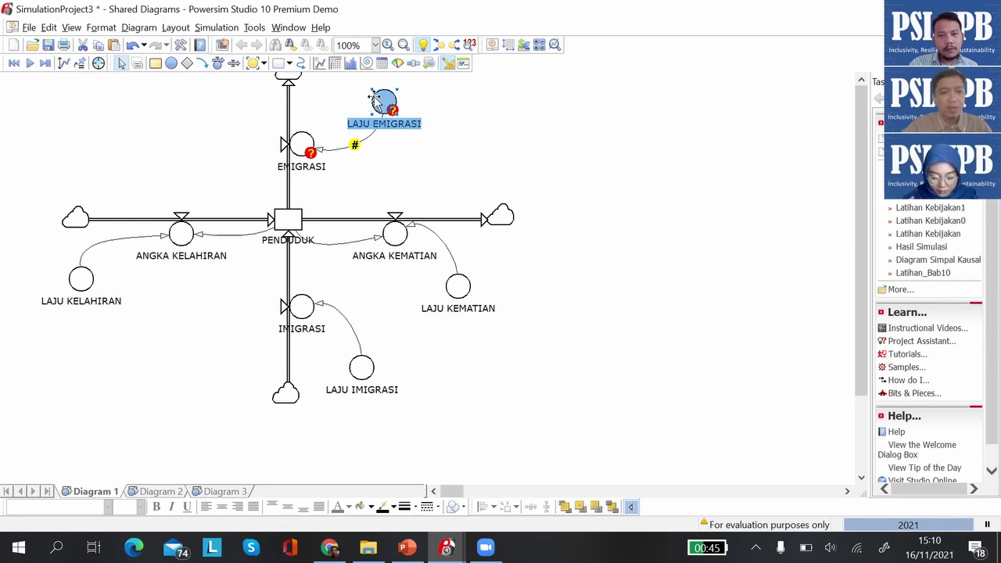
{"action": "type", "text": "2"}
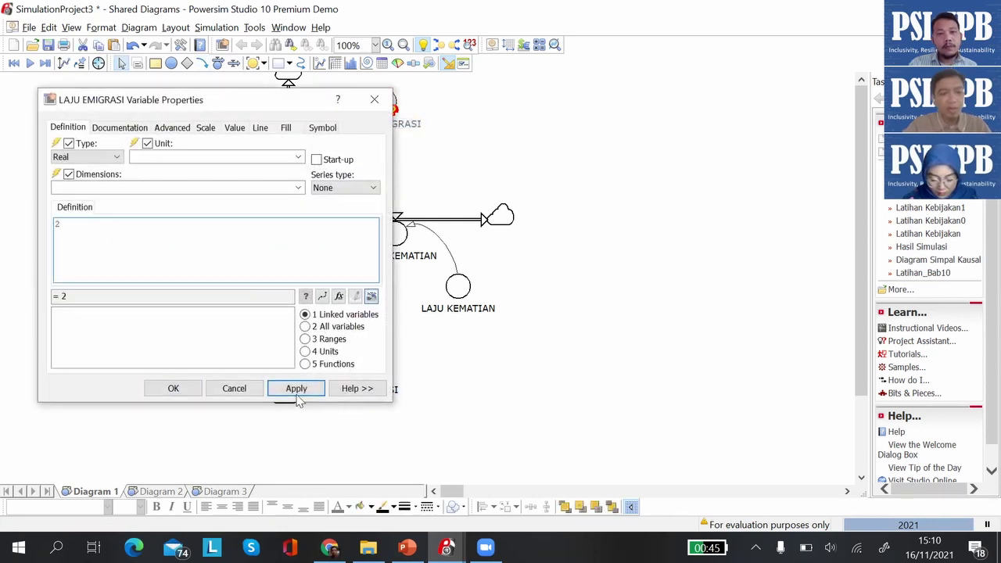
{"action": "left_click", "coordinate": [296, 392]}
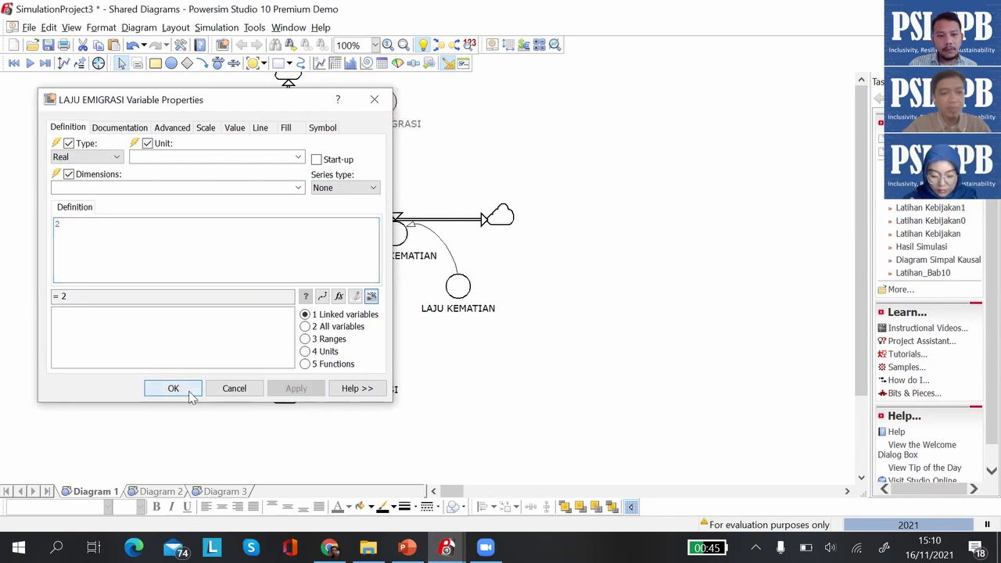
{"action": "left_click", "coordinate": [192, 393]}
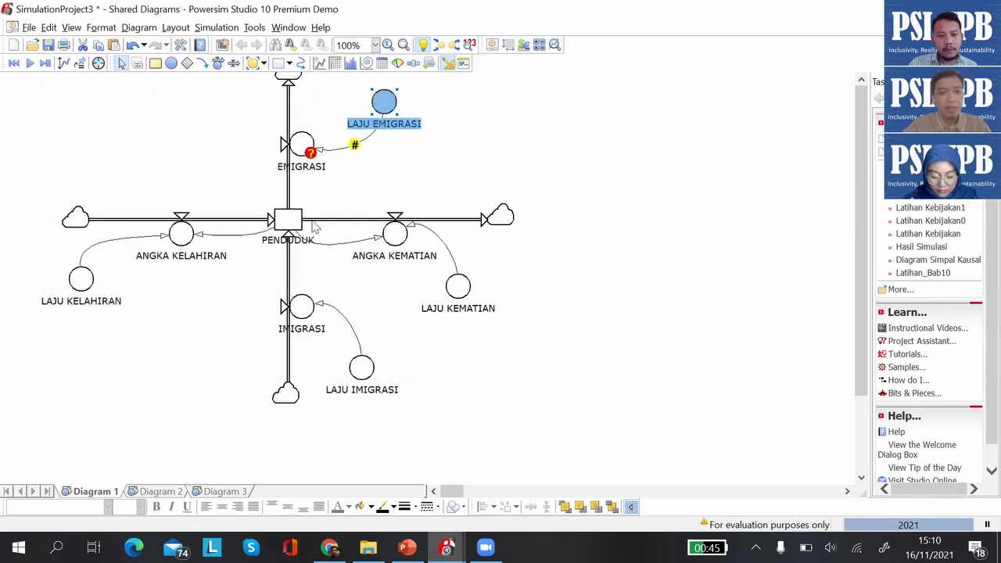
Define the EMIGRASI rate as equal to its linked variable LAJU EMIGRASI.
{"action": "double_click", "coordinate": [304, 147]}
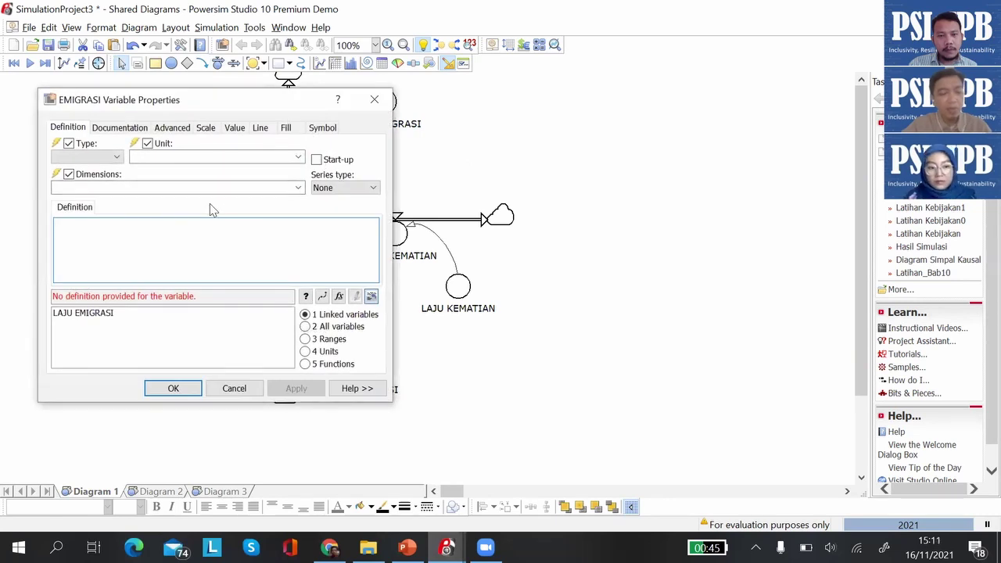
{"action": "double_click", "coordinate": [110, 316]}
{"action": "left_click", "coordinate": [293, 388]}
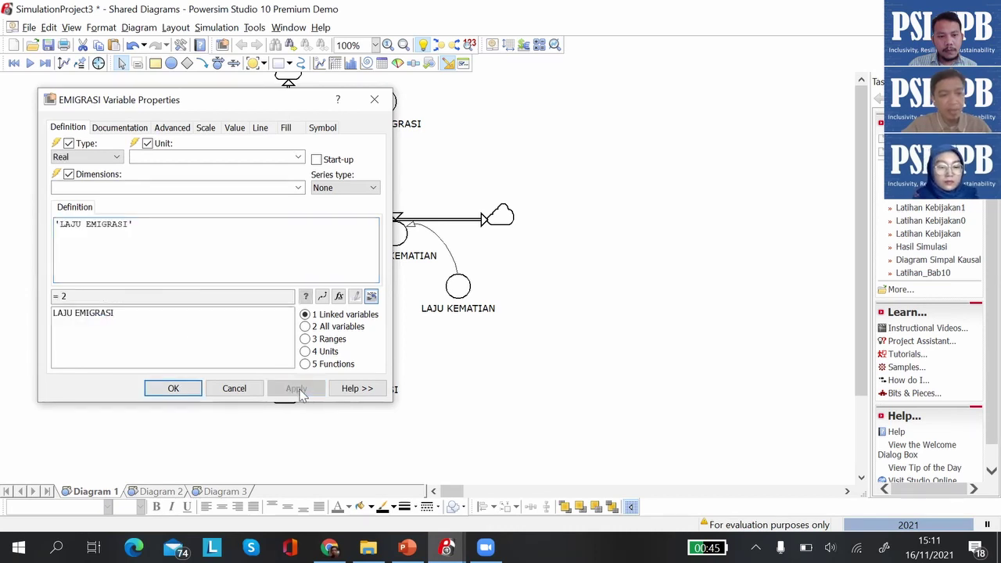
{"action": "left_click", "coordinate": [175, 389]}
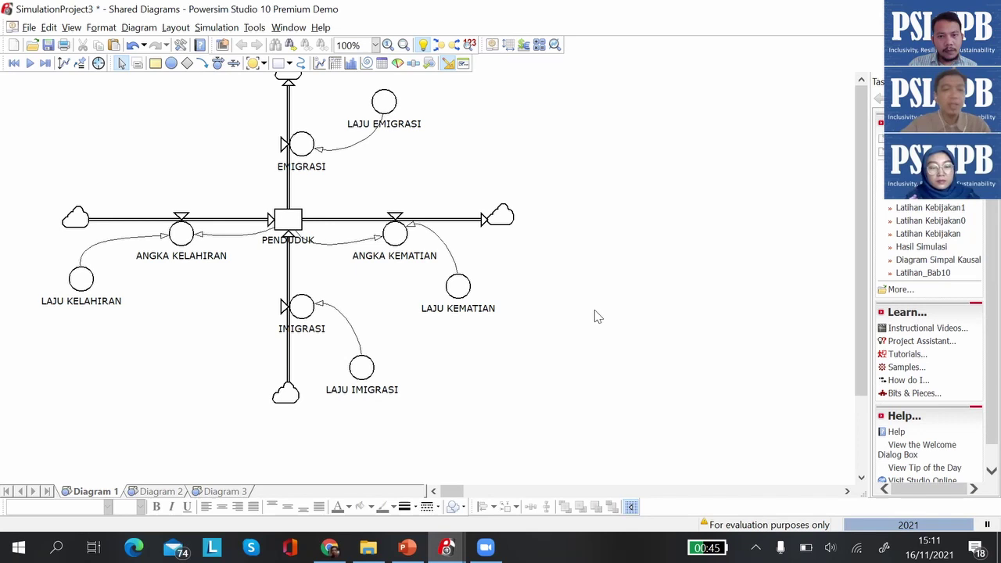
Run the simulation of the completed population model.
{"action": "scroll", "coordinate": [518, 317], "scroll_direction": "down", "scroll_amount": 2}
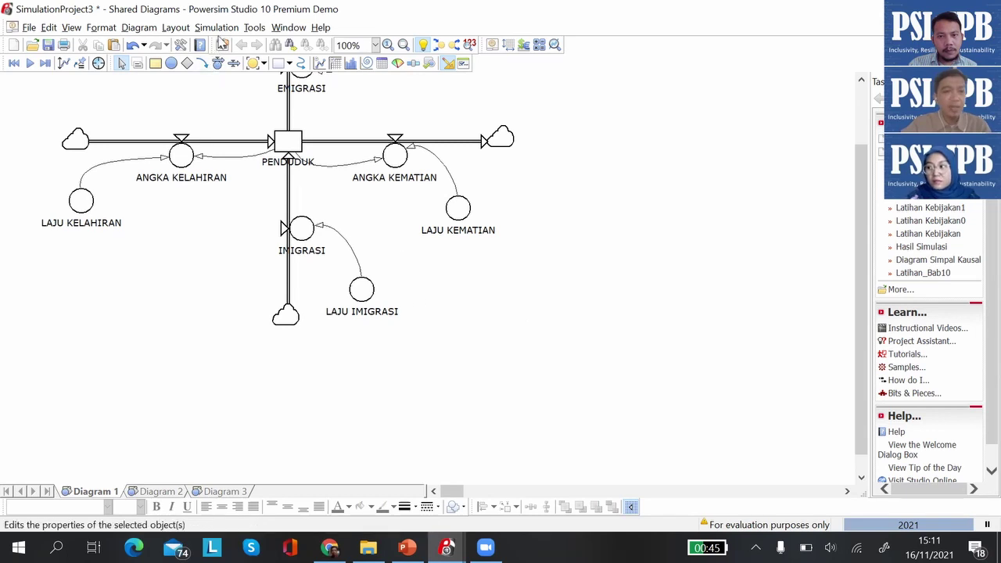
{"action": "left_click", "coordinate": [217, 28]}
{"action": "left_click", "coordinate": [218, 61]}
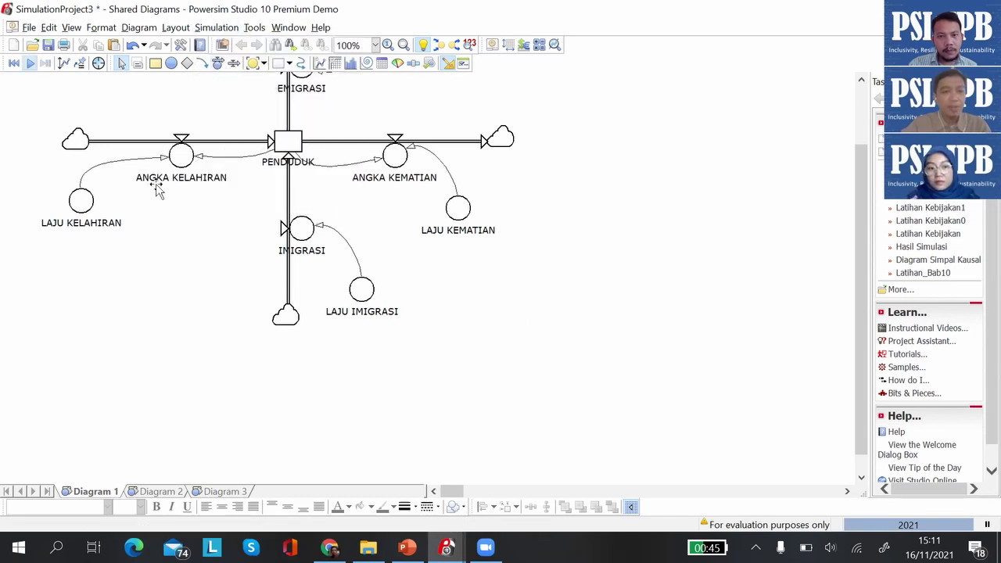
Place a wide time table below the model, spanning its full width, and add PENDUDUK to it.
{"action": "left_click", "coordinate": [334, 62]}
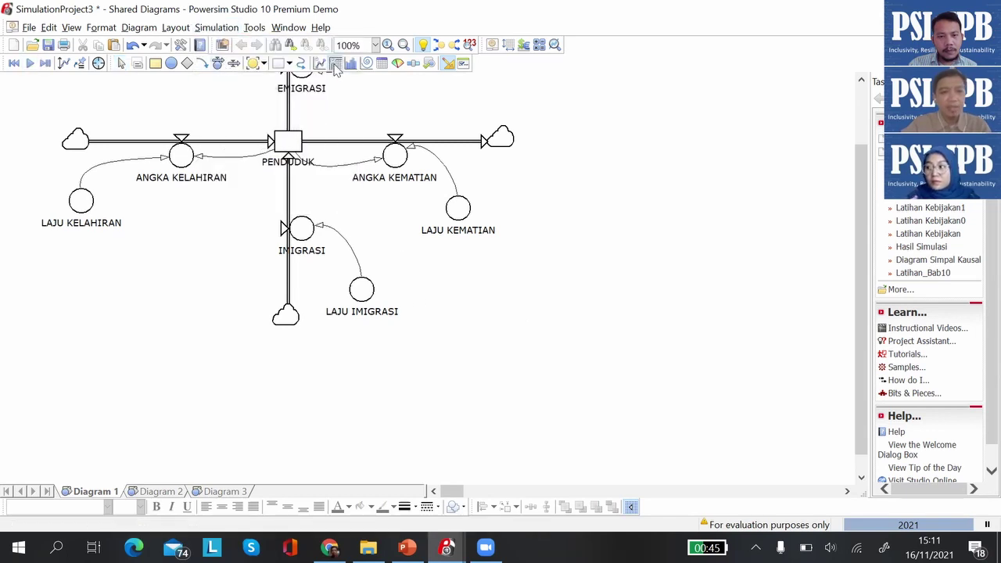
{"action": "left_click_drag", "start_coordinate": [29, 341], "coordinate": [739, 461]}
{"action": "scroll", "coordinate": [455, 348], "scroll_direction": "up", "scroll_amount": 1}
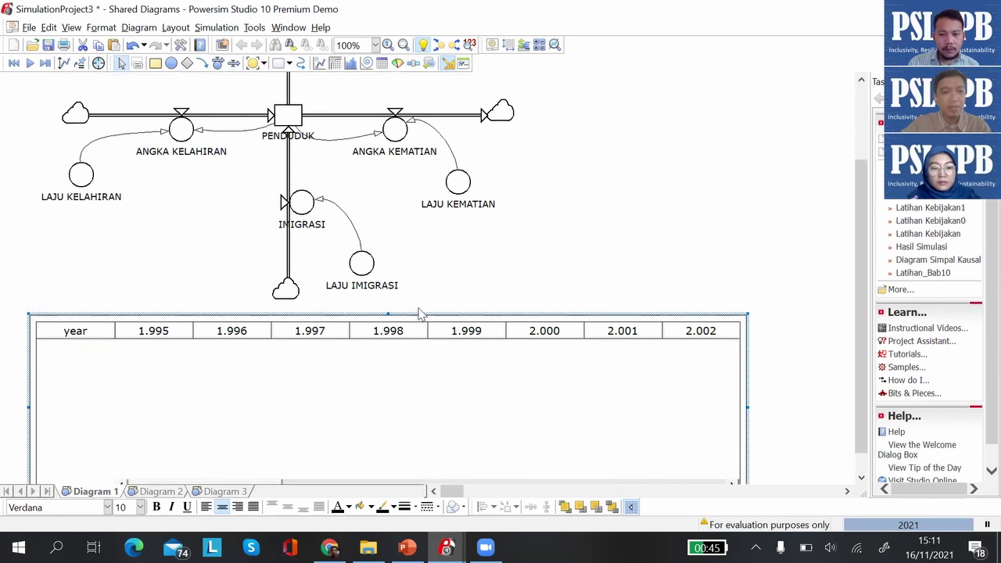
{"action": "left_click", "coordinate": [289, 116]}
{"action": "left_click_drag", "start_coordinate": [289, 116], "coordinate": [247, 371]}
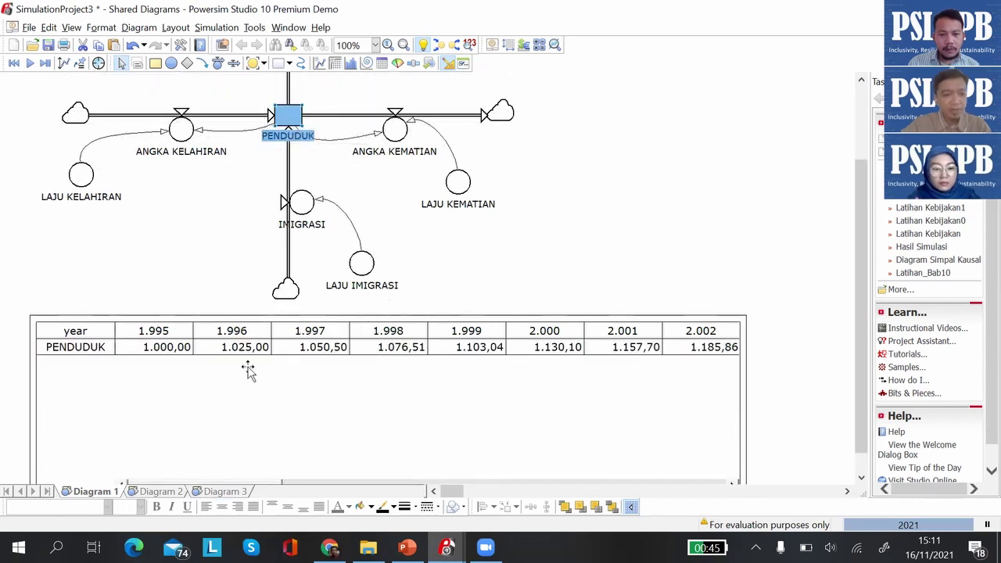
Add the ANGKA KELAHIRAN and ANGKA KEMATIAN rates to the time table.
{"action": "left_click_drag", "start_coordinate": [181, 130], "coordinate": [161, 375]}
{"action": "left_click", "coordinate": [396, 128]}
{"action": "left_click_drag", "start_coordinate": [395, 133], "coordinate": [276, 412]}
Add the IMIGRASI and EMIGRASI rates to the time table.
{"action": "double_click", "coordinate": [300, 205]}
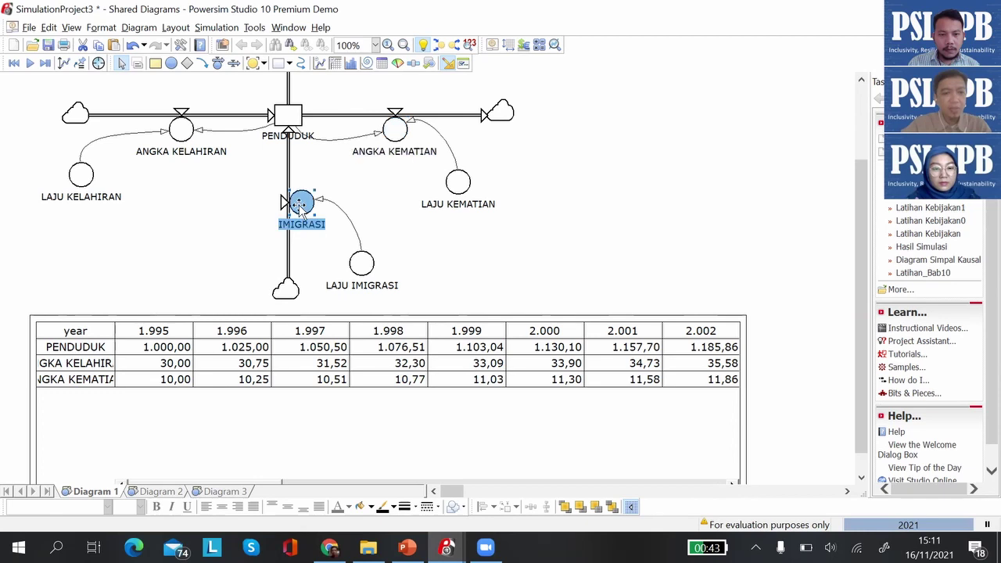
{"action": "left_click", "coordinate": [236, 388]}
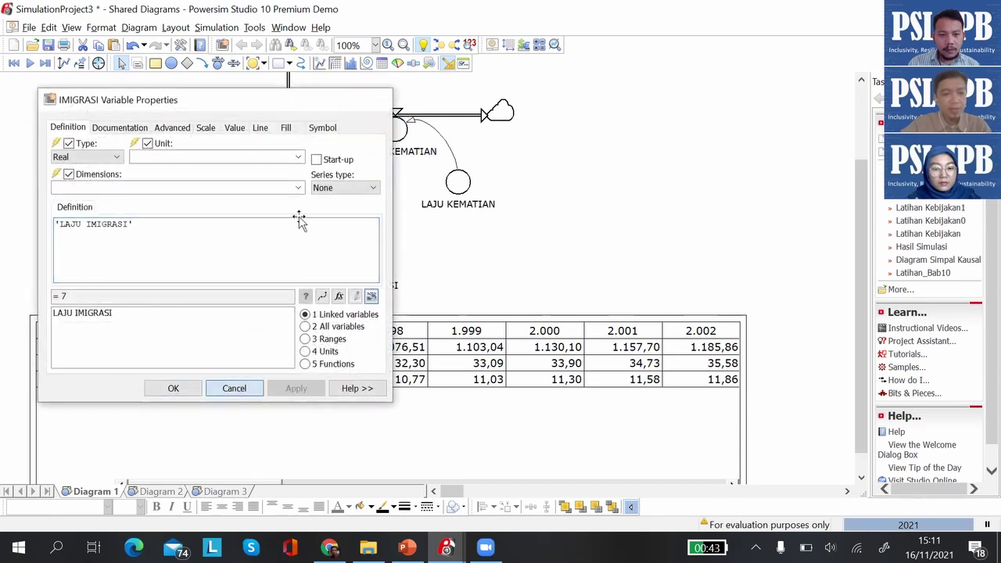
{"action": "left_click_drag", "start_coordinate": [300, 204], "coordinate": [264, 400]}
{"action": "scroll", "coordinate": [301, 144], "scroll_direction": "up", "scroll_amount": 3}
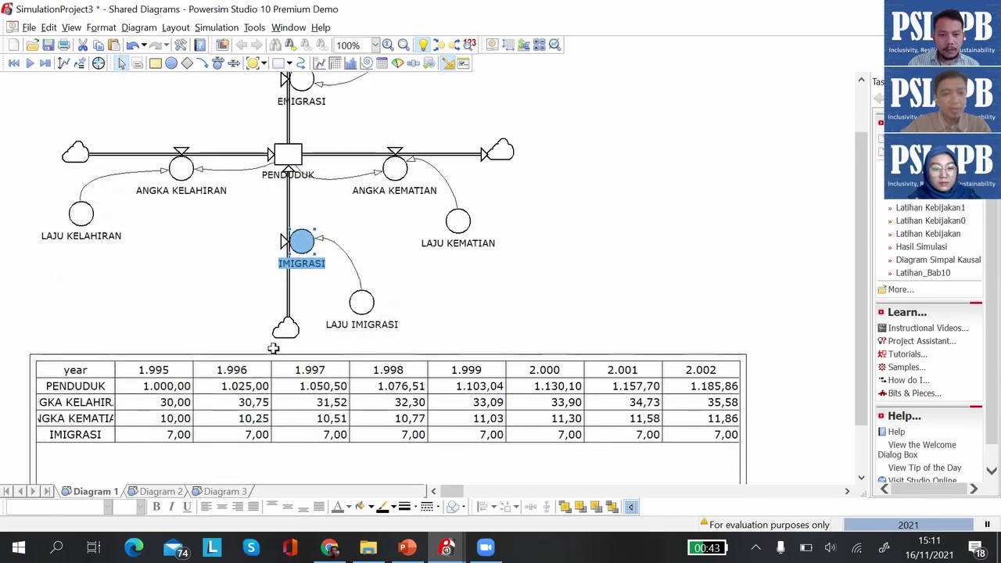
{"action": "left_click_drag", "start_coordinate": [301, 145], "coordinate": [305, 457]}
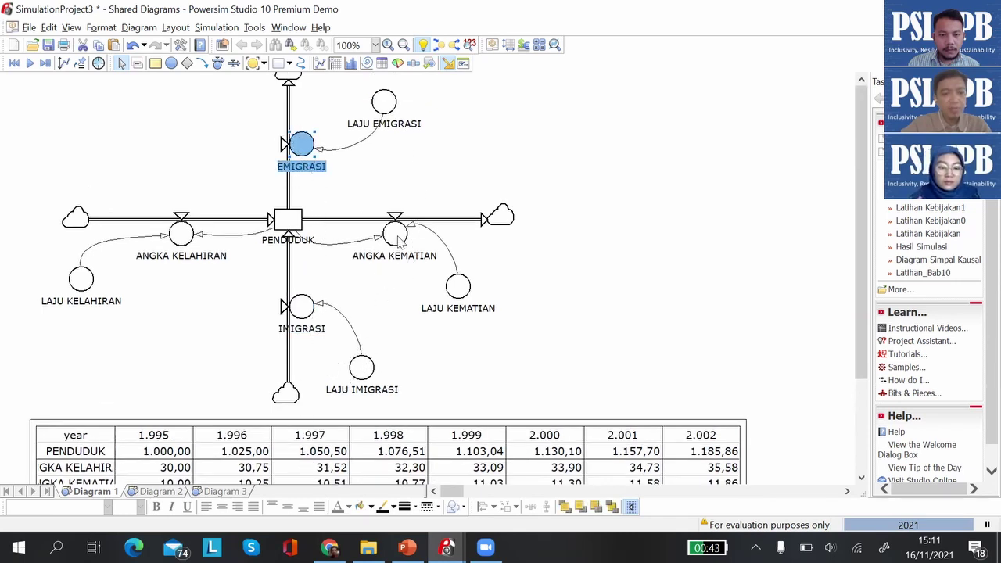
Add the LAJU EMIGRASI and LAJU KELAHIRAN auxiliaries to the time table.
{"action": "left_click", "coordinate": [384, 105]}
{"action": "left_click_drag", "start_coordinate": [384, 105], "coordinate": [345, 452]}
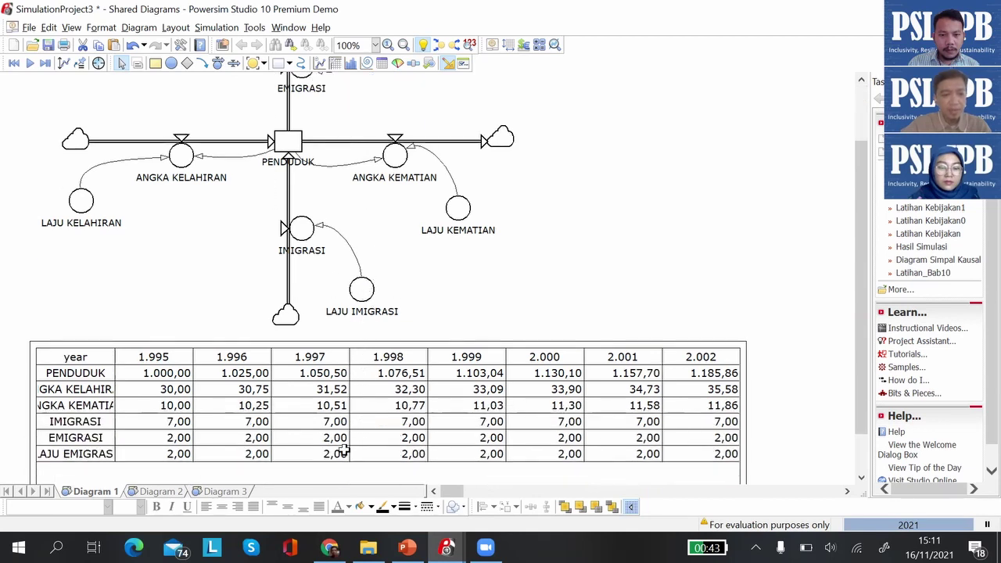
{"action": "left_click", "coordinate": [81, 202]}
{"action": "left_click_drag", "start_coordinate": [103, 292], "coordinate": [128, 455]}
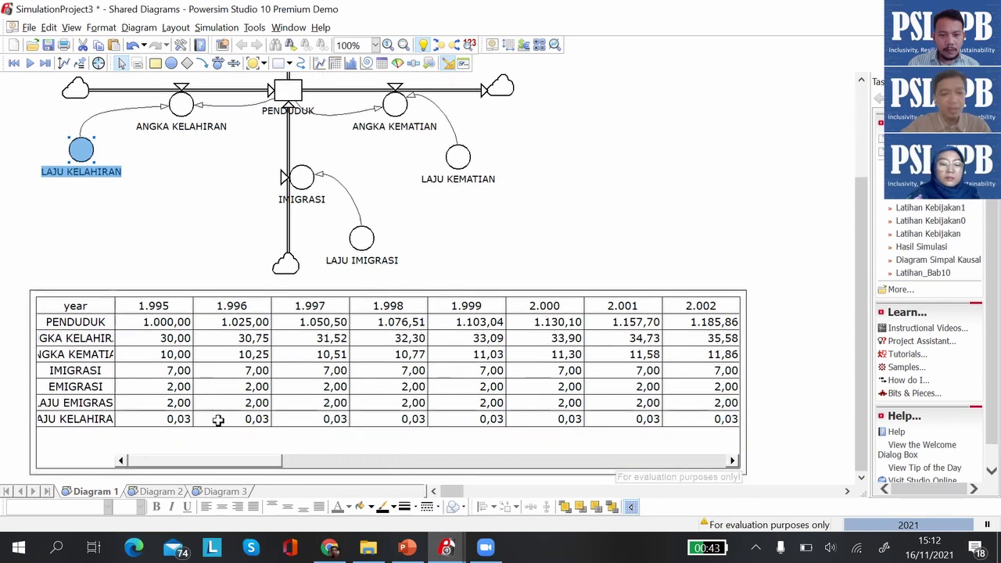
Reset the simulation and play it again through to 2021.
{"action": "left_click", "coordinate": [217, 27]}
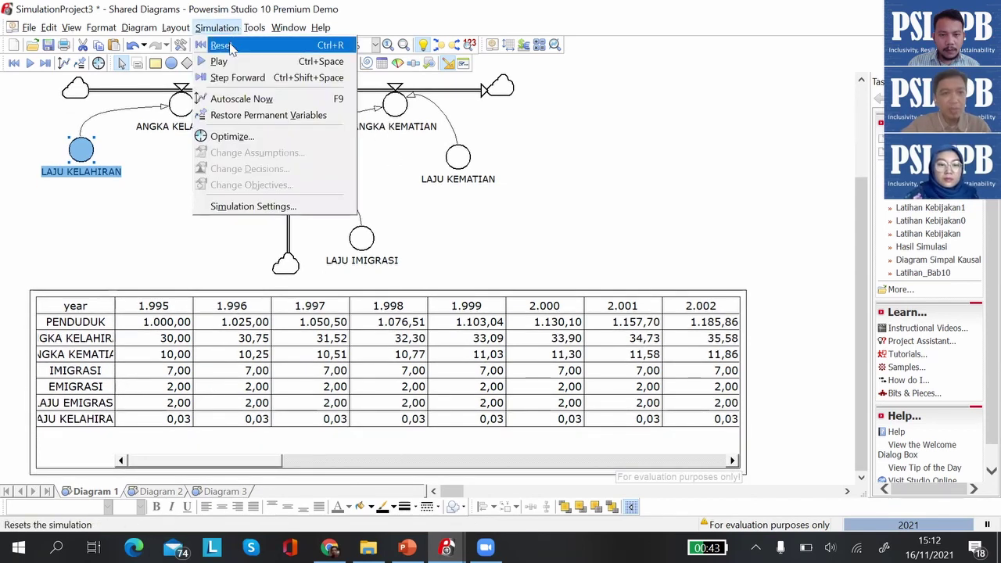
{"action": "left_click", "coordinate": [221, 45]}
{"action": "key", "text": "ctrl+space"}
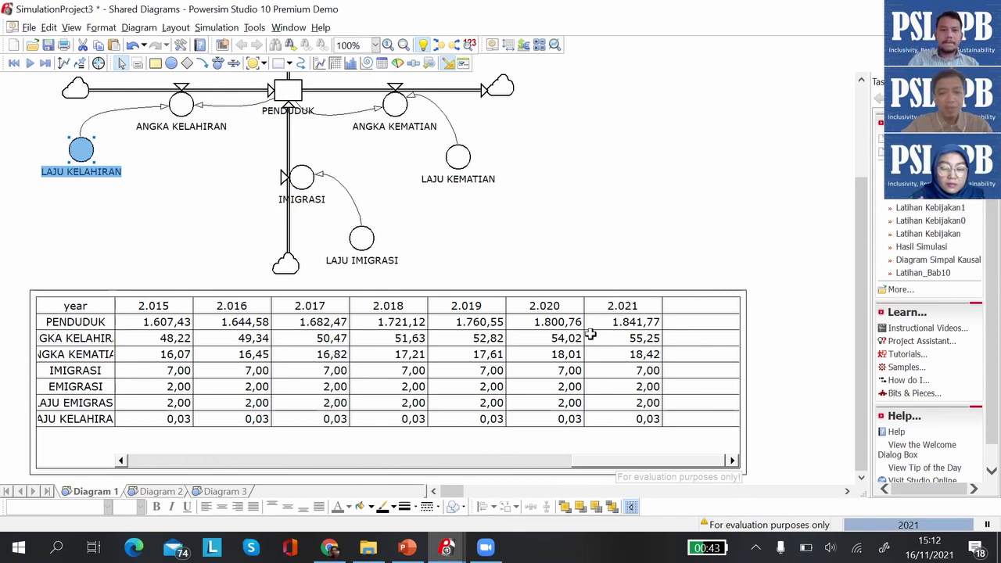
Shorten the time table from its lower edge so it ends just below the LAJU KELAHIRAN row.
{"action": "scroll", "coordinate": [500, 461], "scroll_direction": "down", "scroll_amount": 1}
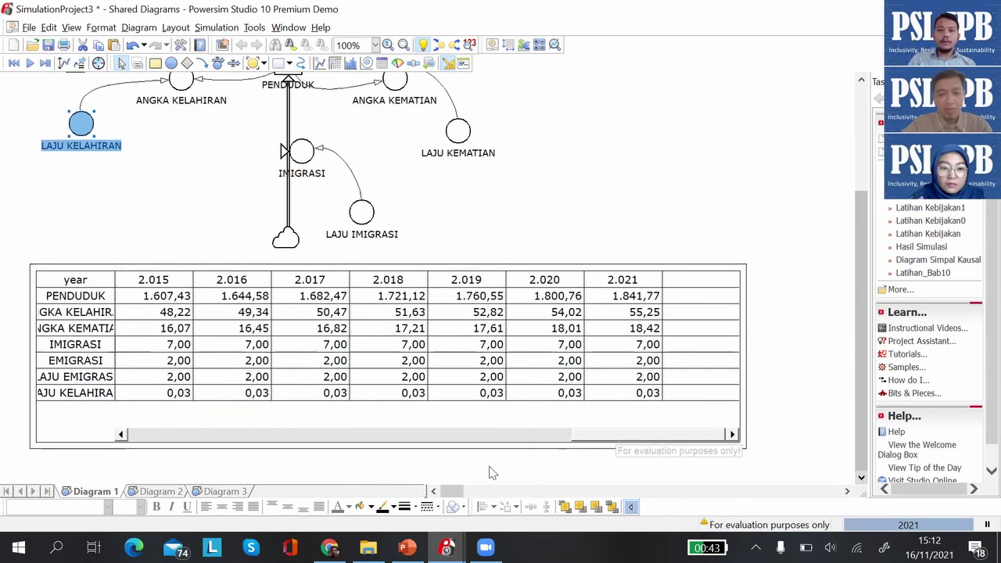
{"action": "left_click", "coordinate": [428, 446]}
{"action": "left_click_drag", "start_coordinate": [388, 448], "coordinate": [386, 422]}
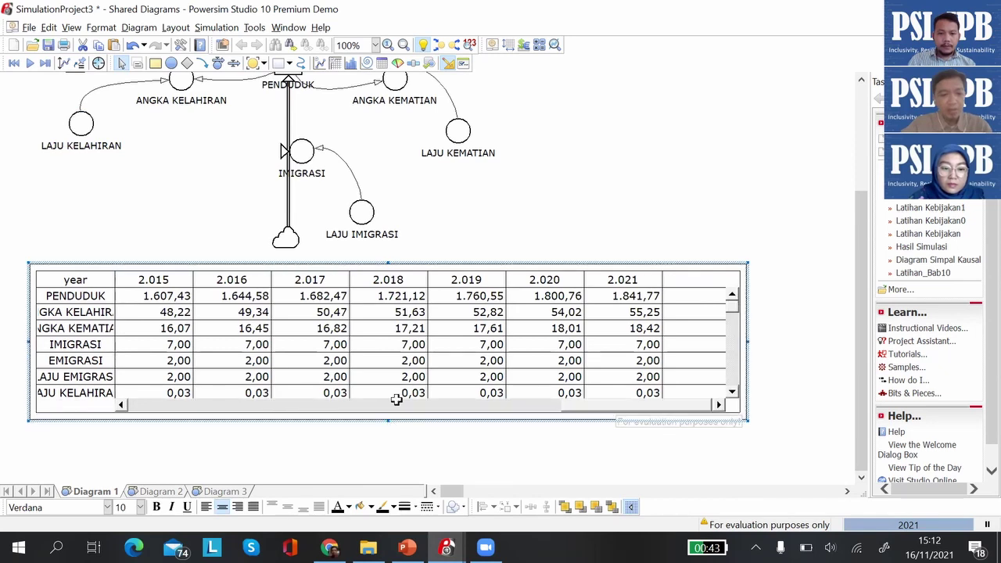
Place a time graph below the table, a little over half the table's width, and plot PENDUDUK in it.
{"action": "left_click", "coordinate": [320, 64]}
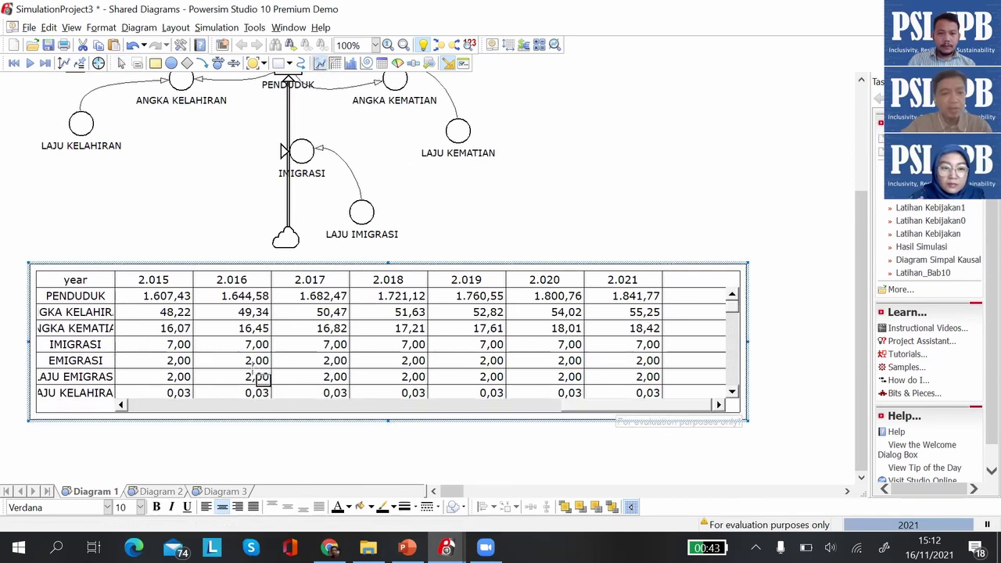
{"action": "left_click_drag", "start_coordinate": [37, 431], "coordinate": [452, 467]}
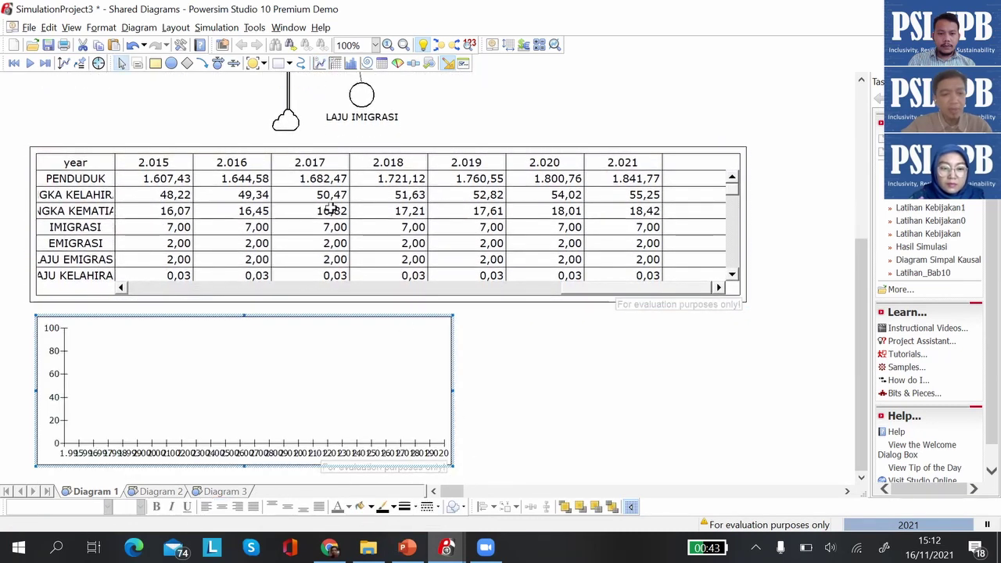
{"action": "scroll", "coordinate": [332, 208], "scroll_direction": "up", "scroll_amount": 5}
{"action": "left_click", "coordinate": [288, 105]}
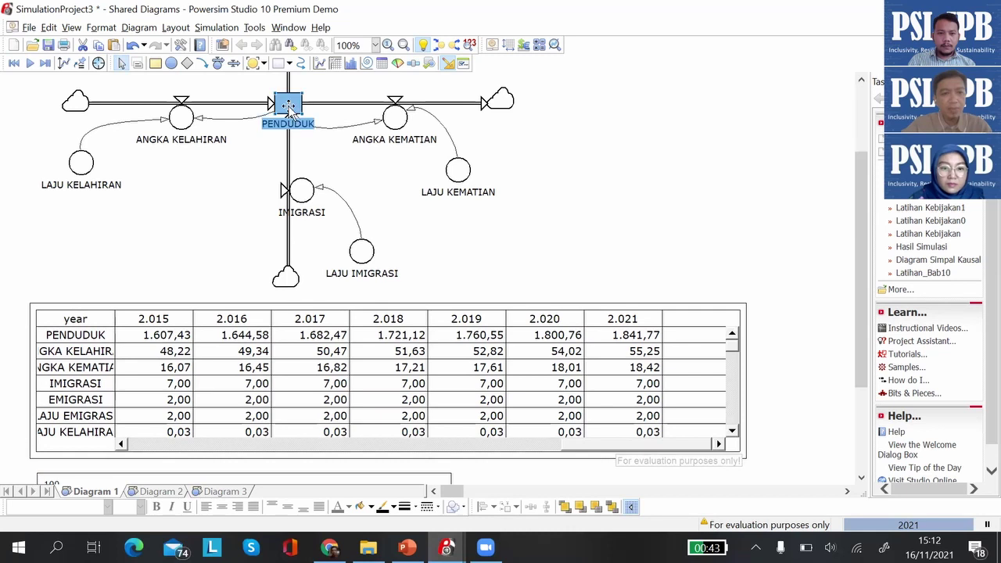
{"action": "left_click_drag", "start_coordinate": [288, 106], "coordinate": [277, 476]}
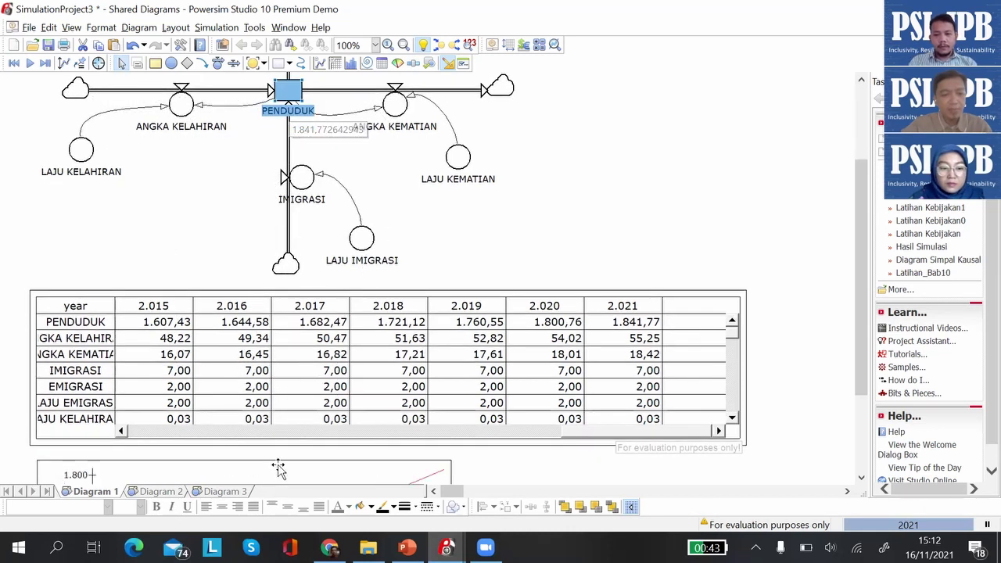
{"action": "scroll", "coordinate": [279, 467], "scroll_direction": "down", "scroll_amount": 4}
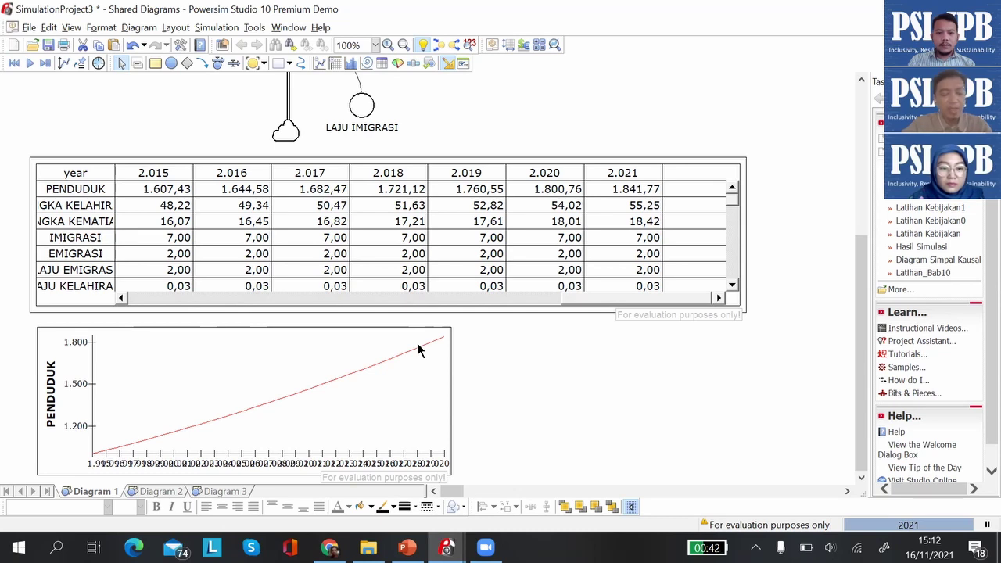
Turn off the automatic major interval on the PENDUDUK graph's time axis and set it to 2 years.
{"action": "left_click", "coordinate": [448, 365]}
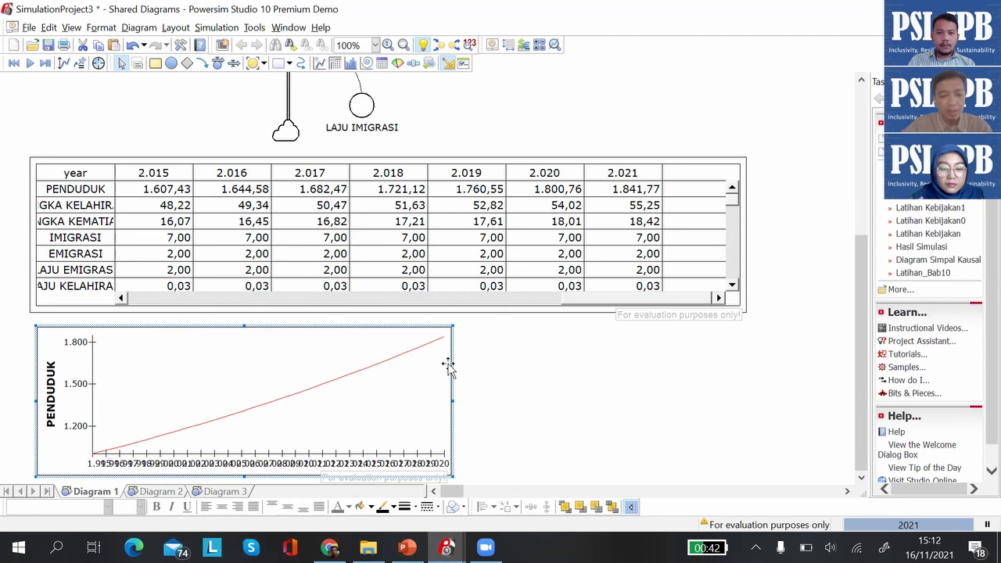
{"action": "double_click", "coordinate": [448, 366]}
{"action": "left_click", "coordinate": [164, 140]}
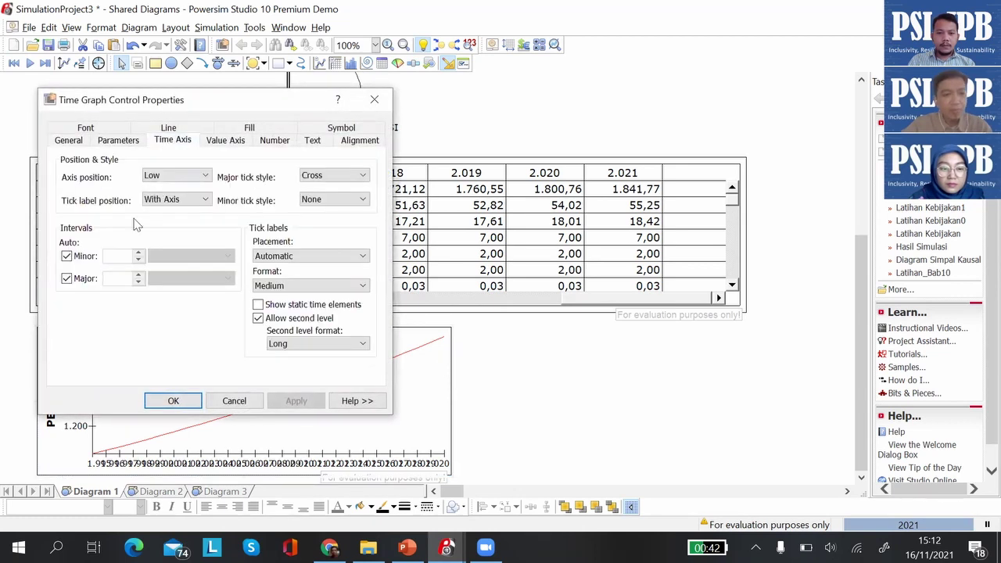
{"action": "left_click", "coordinate": [66, 279]}
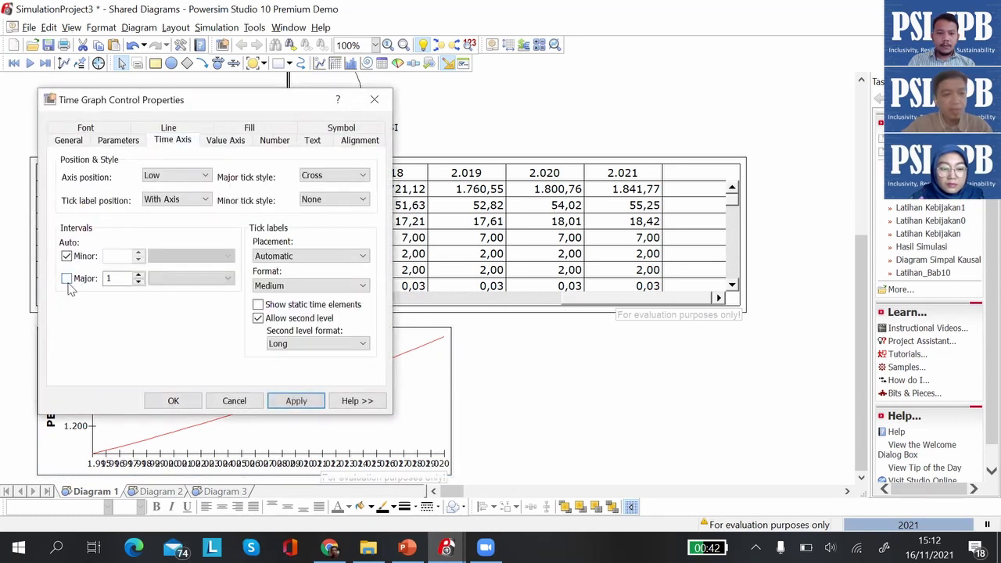
{"action": "double_click", "coordinate": [110, 280]}
{"action": "type", "text": "20"}
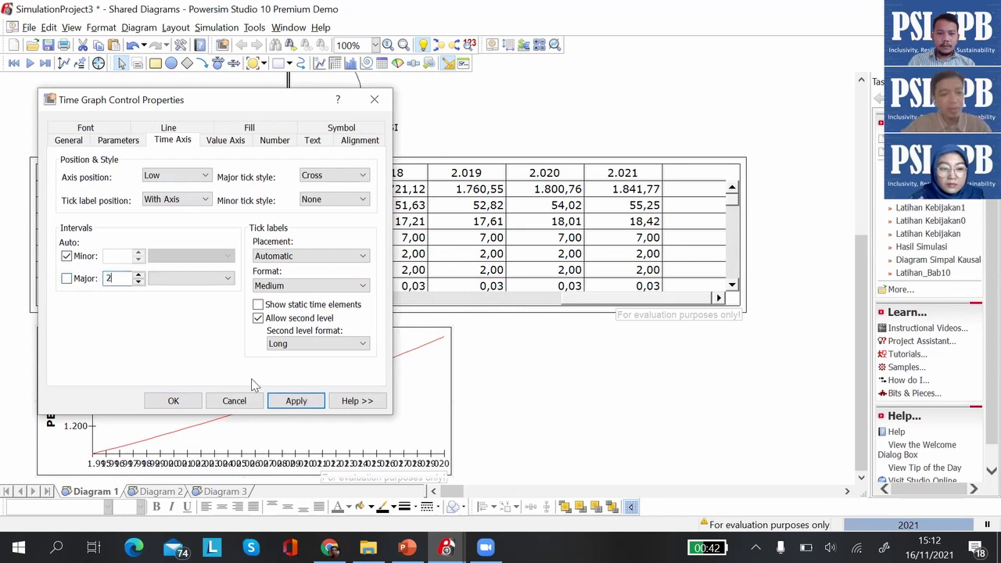
{"action": "left_click", "coordinate": [289, 401]}
{"action": "key", "text": "BackSpace"}
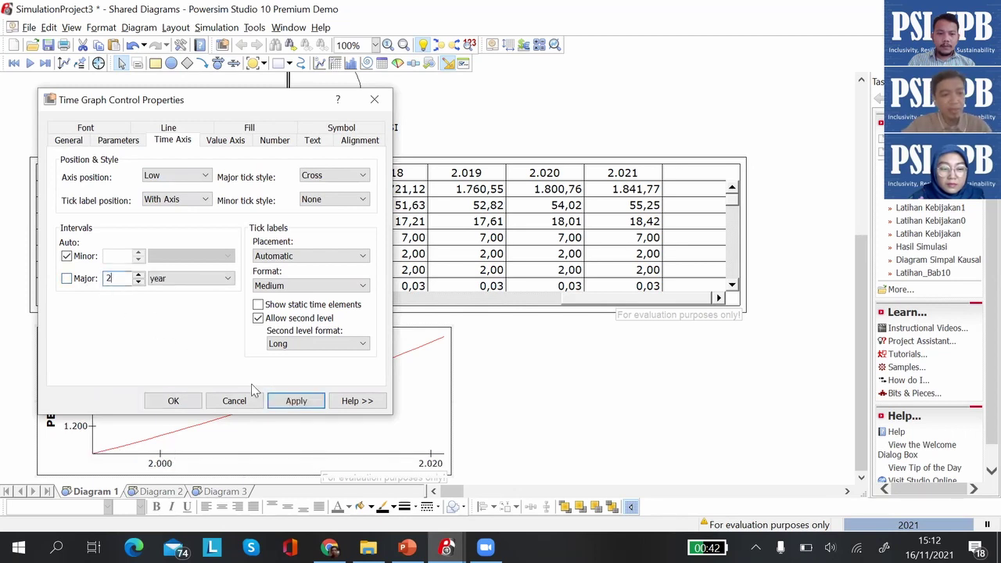
{"action": "left_click", "coordinate": [295, 402]}
{"action": "left_click", "coordinate": [172, 401]}
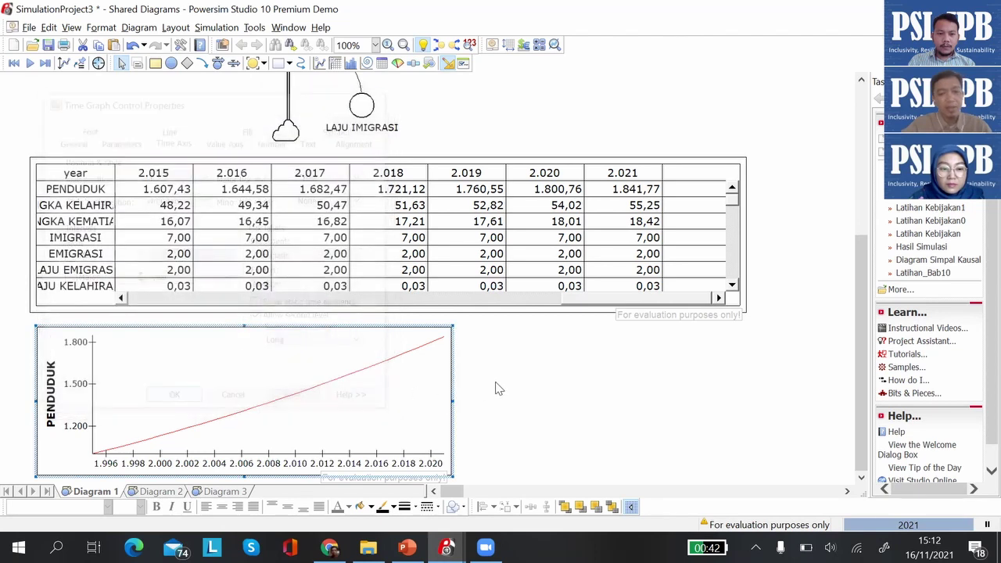
Narrow the time table from its outer edge to trim the empty column after 2021.
{"action": "left_click", "coordinate": [470, 205]}
{"action": "left_click", "coordinate": [536, 311]}
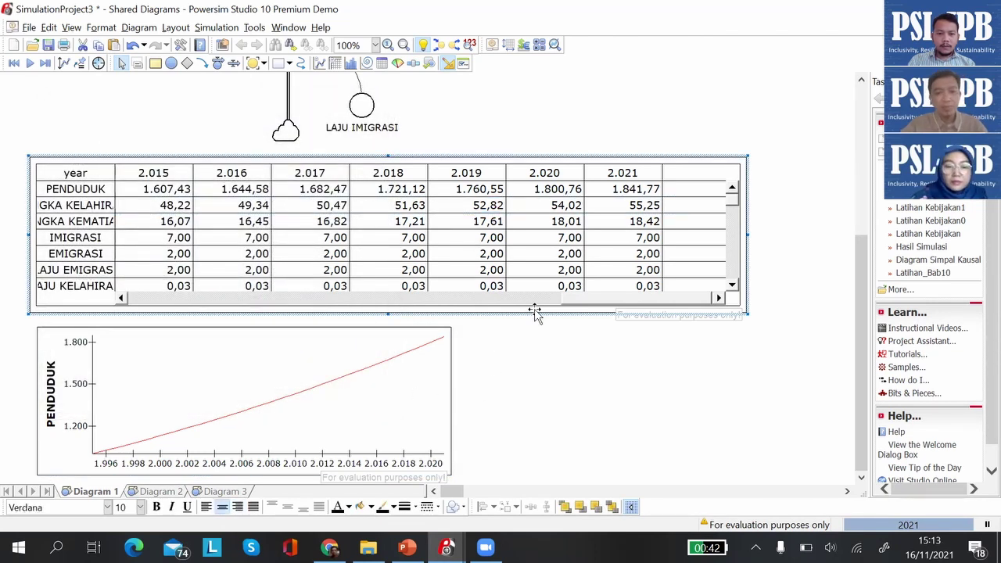
{"action": "left_click_drag", "start_coordinate": [746, 235], "coordinate": [688, 233]}
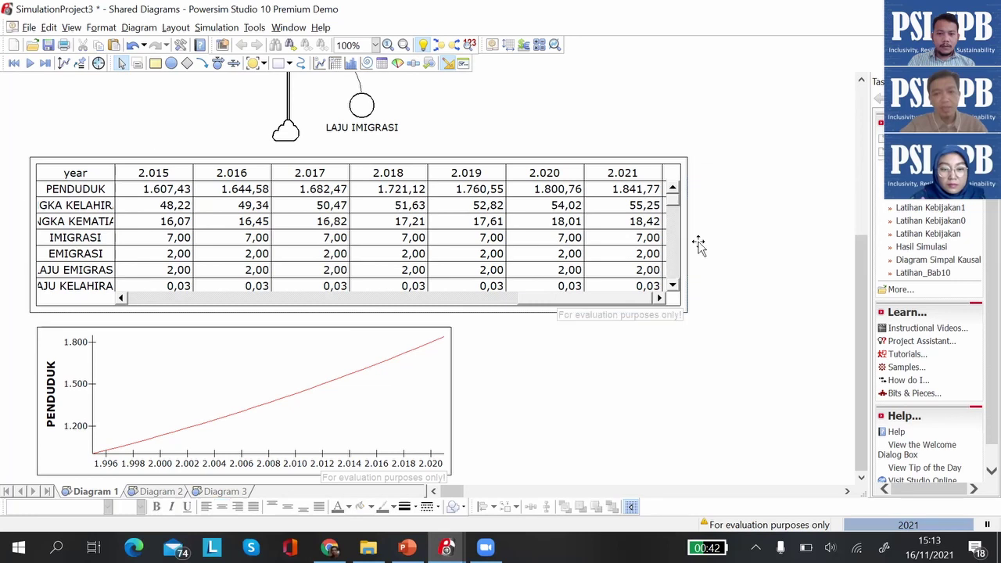
Switch to the PowerPoint deck, view slide 8 with the Hasil Simulasi tables, and return to the Powersim diagram.
{"action": "left_click", "coordinate": [640, 171]}
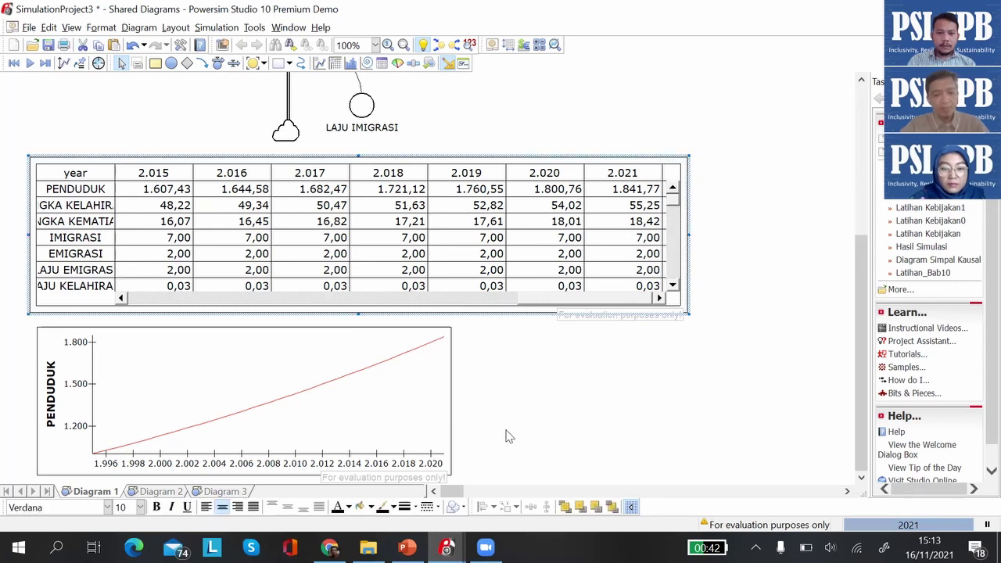
{"action": "left_click", "coordinate": [407, 547]}
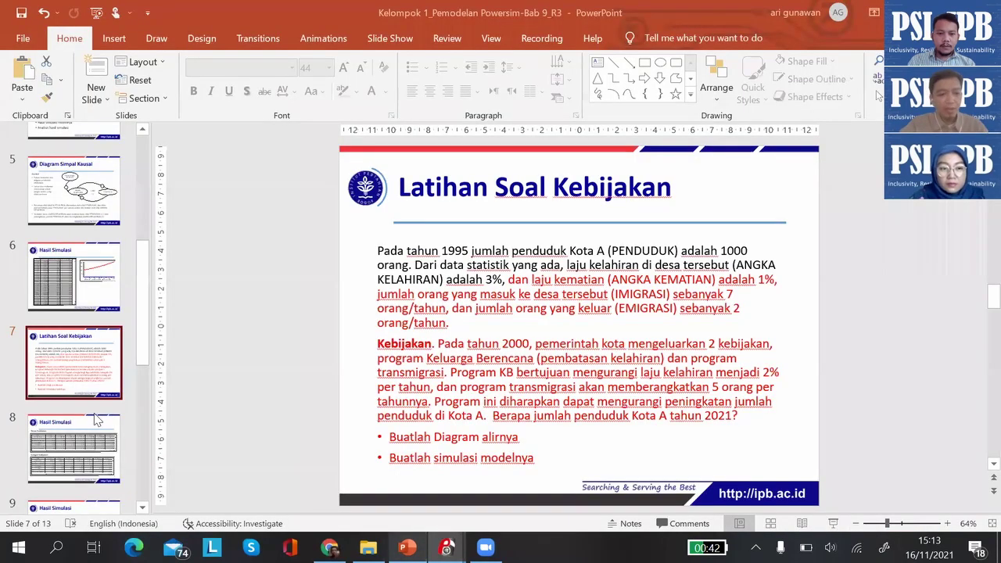
{"action": "scroll", "coordinate": [94, 420], "scroll_direction": "down", "scroll_amount": 1}
{"action": "left_click", "coordinate": [117, 403]}
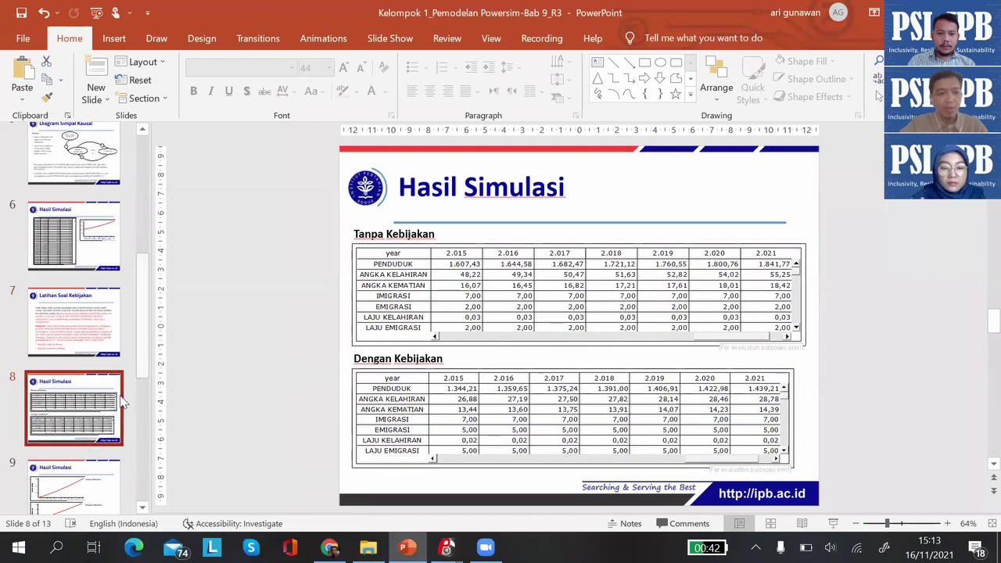
{"action": "mouse_move", "coordinate": [445, 548]}
{"action": "left_click", "coordinate": [484, 494]}
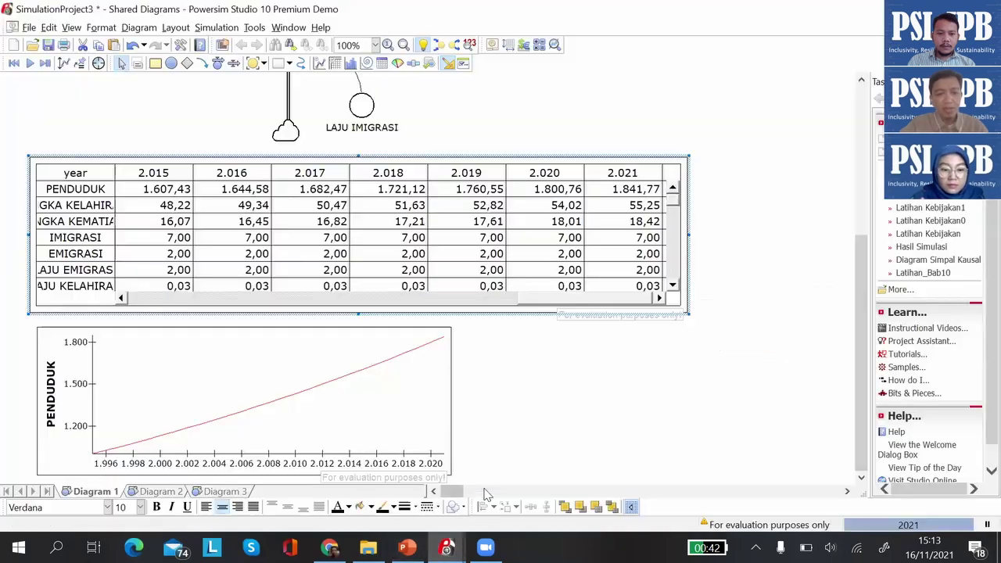
{"action": "left_click", "coordinate": [509, 425]}
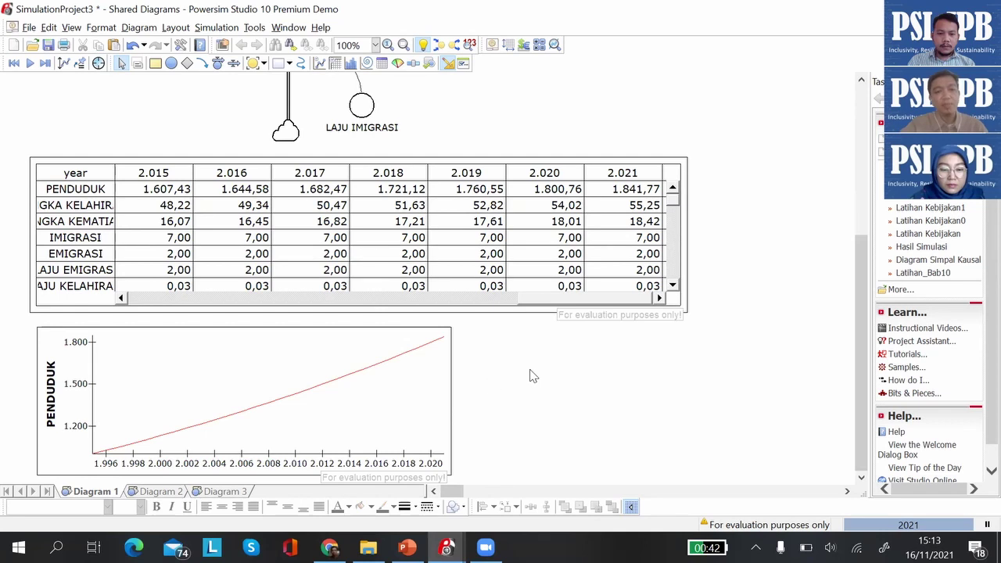
Clear the definition of LAJU KELAHIRAN and choose the IF function for it in the Function Wizard.
{"action": "scroll", "coordinate": [530, 377], "scroll_direction": "up", "scroll_amount": 6}
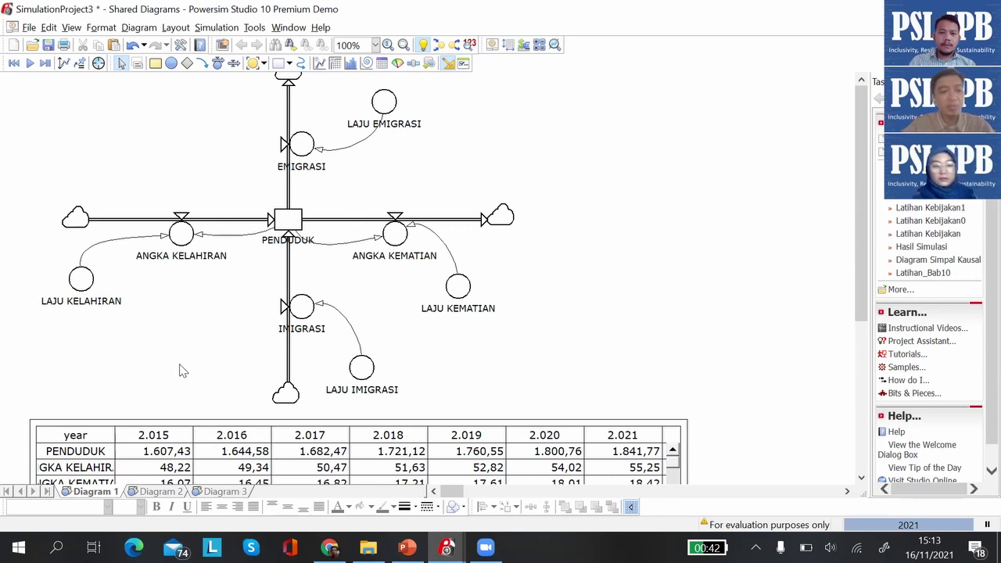
{"action": "mouse_move", "coordinate": [82, 286]}
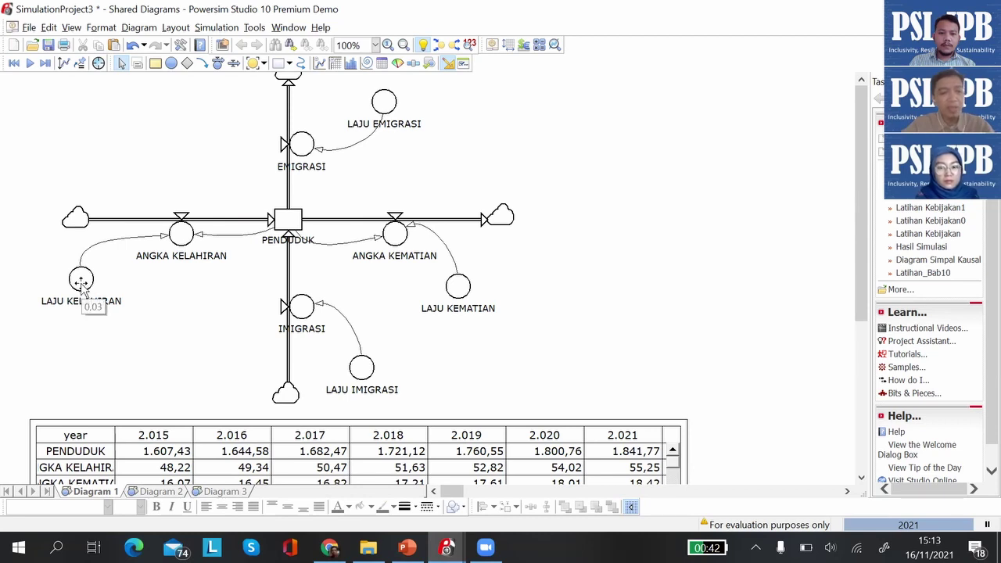
{"action": "double_click", "coordinate": [81, 282]}
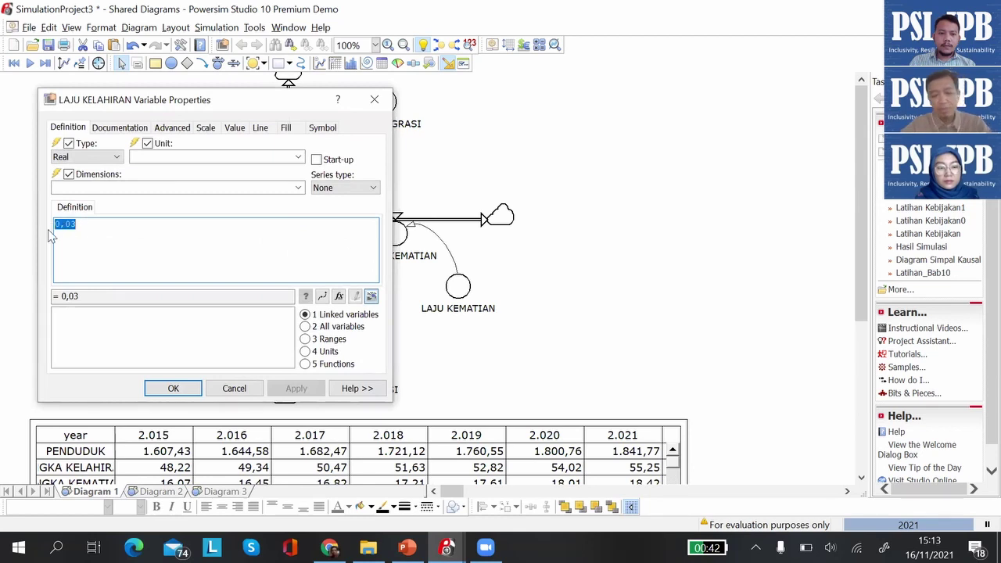
{"action": "key", "text": "BackSpace"}
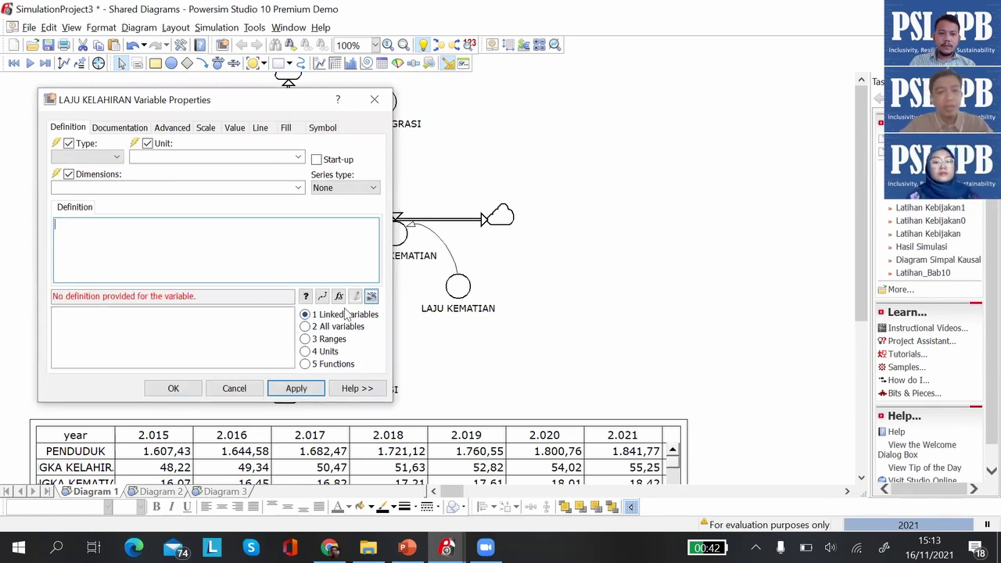
{"action": "left_click", "coordinate": [338, 296]}
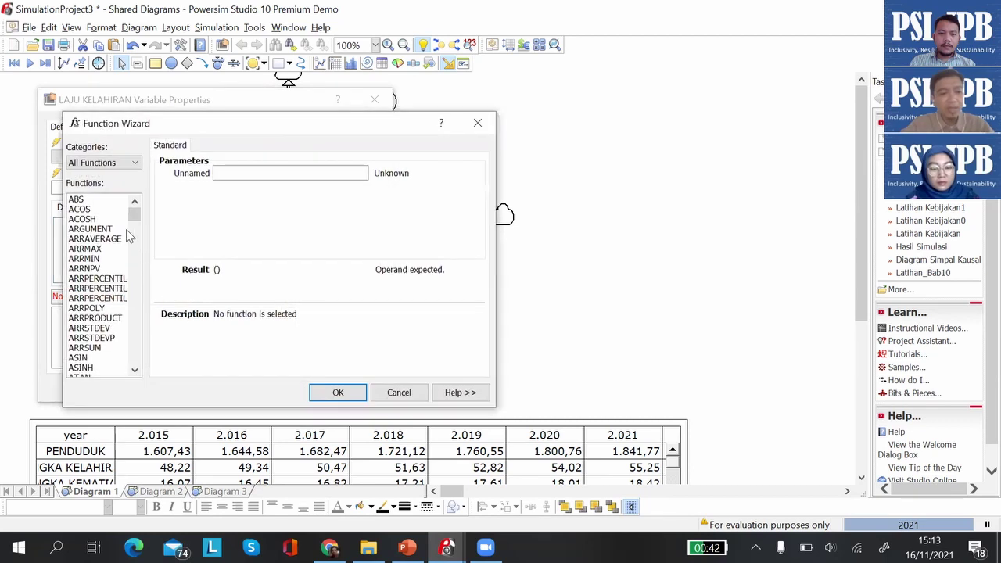
{"action": "left_click_drag", "start_coordinate": [134, 218], "coordinate": [133, 267]}
{"action": "left_click", "coordinate": [101, 270]}
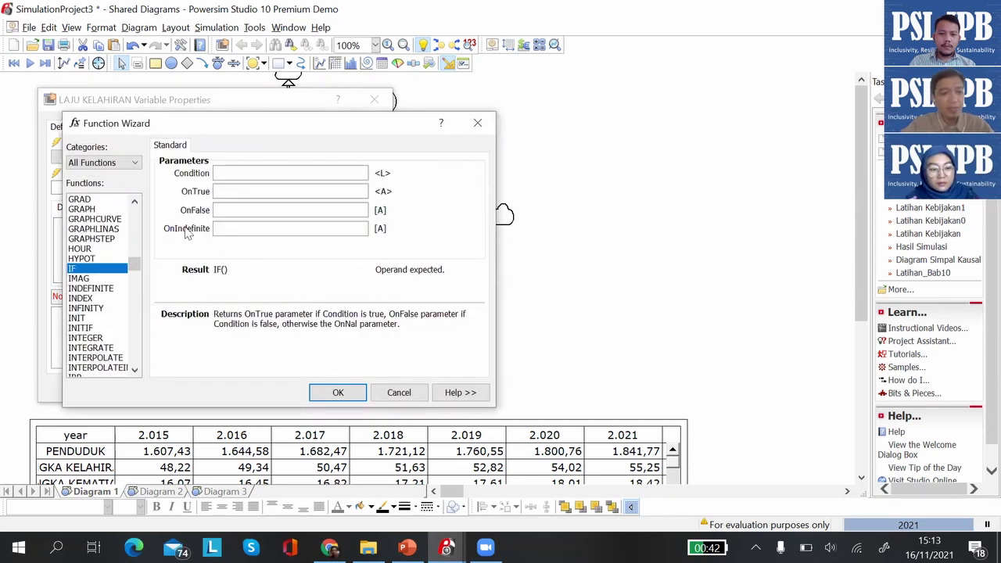
Give LAJU KELAHIRAN's IF function the condition TIME<2000, returning 0,03 when true and 0,02 when false, and apply the definition.
{"action": "left_click", "coordinate": [230, 175]}
{"action": "type", "text": "TIME"}
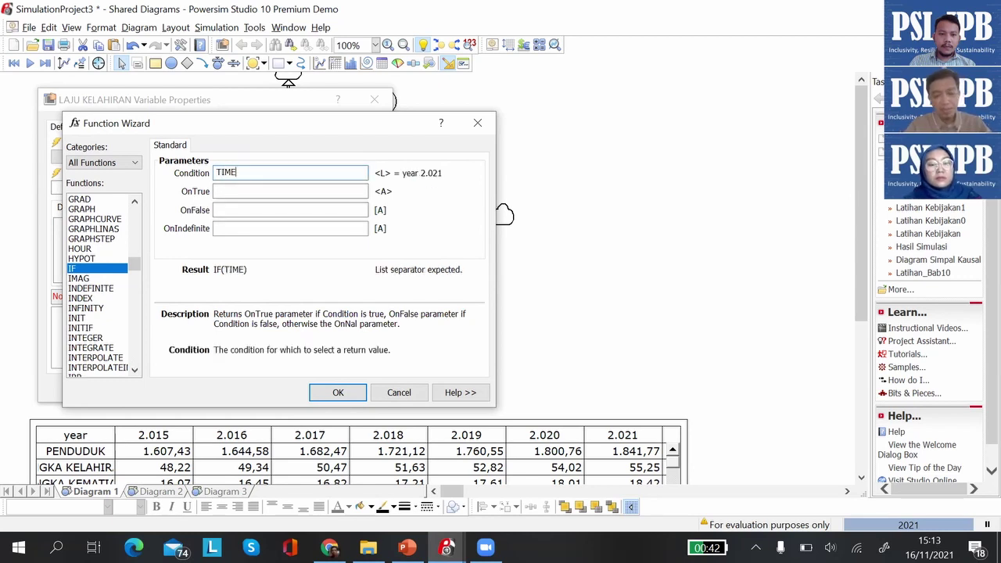
{"action": "type", "text": "<2000"}
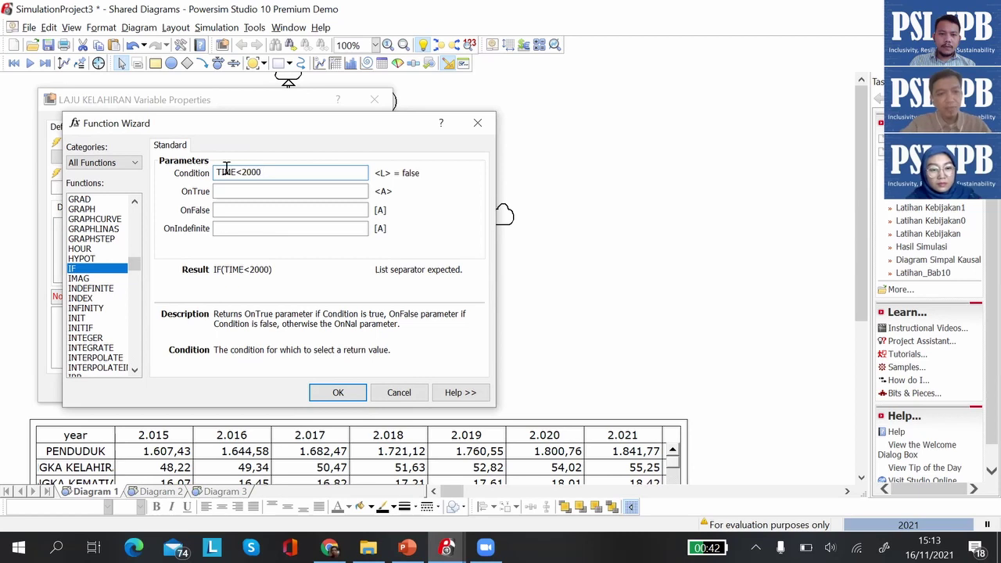
{"action": "left_click", "coordinate": [240, 191]}
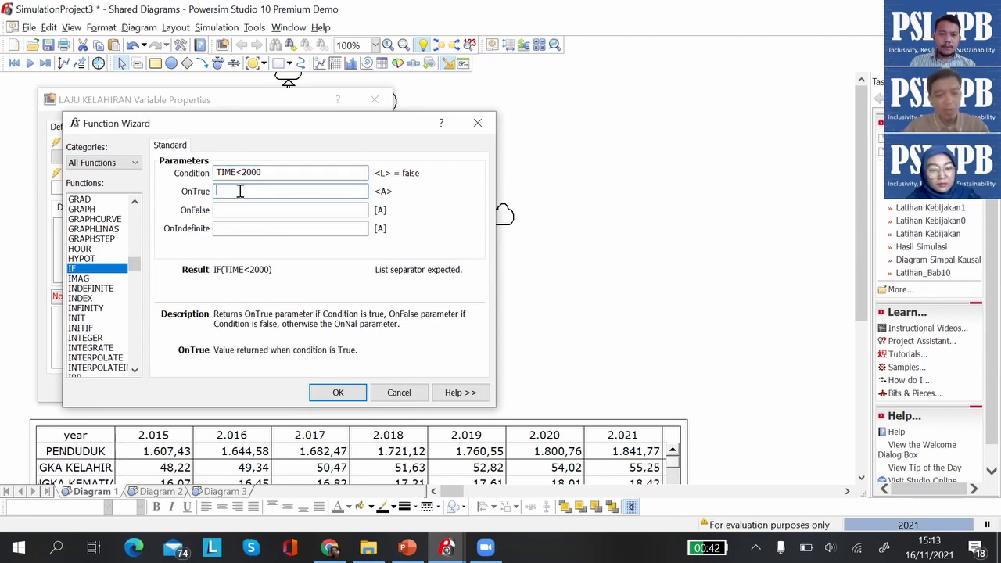
{"action": "type", "text": "0"}
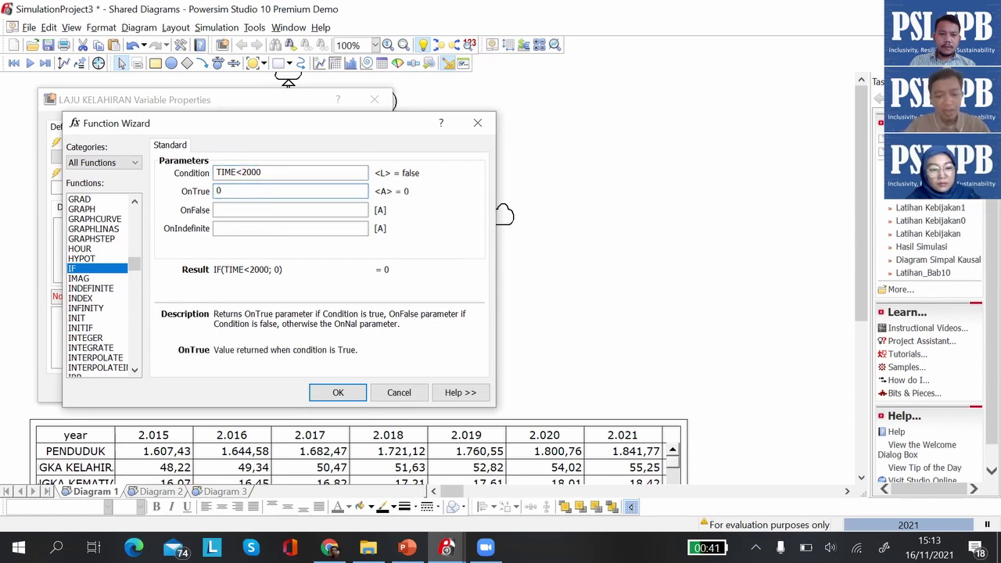
{"action": "type", "text": ",03"}
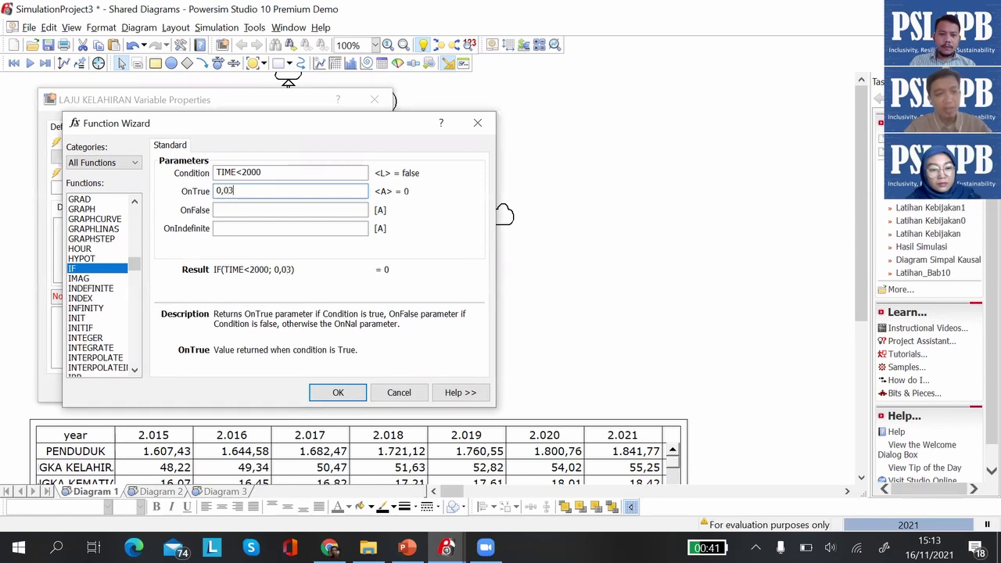
{"action": "left_click", "coordinate": [219, 209]}
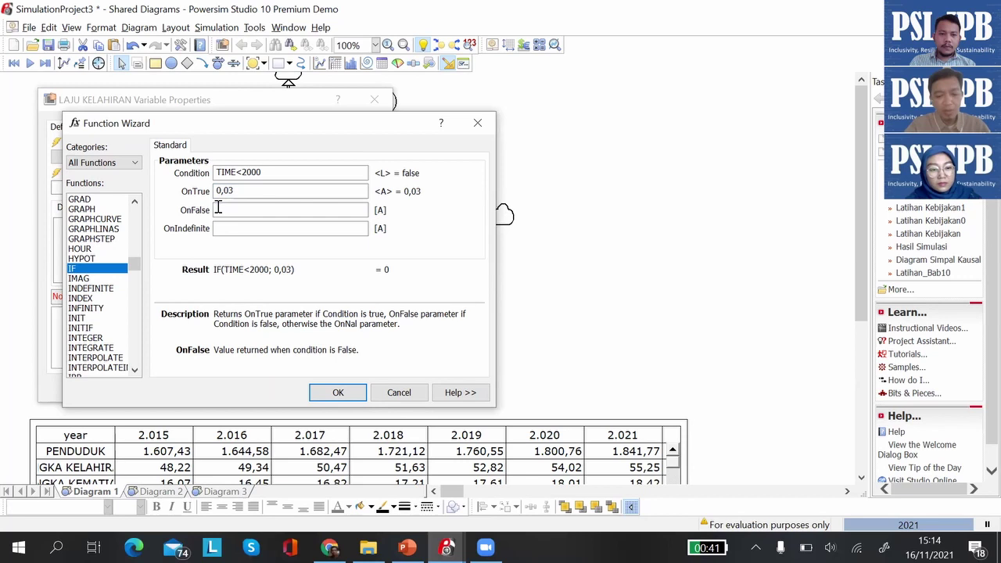
{"action": "type", "text": "0,02"}
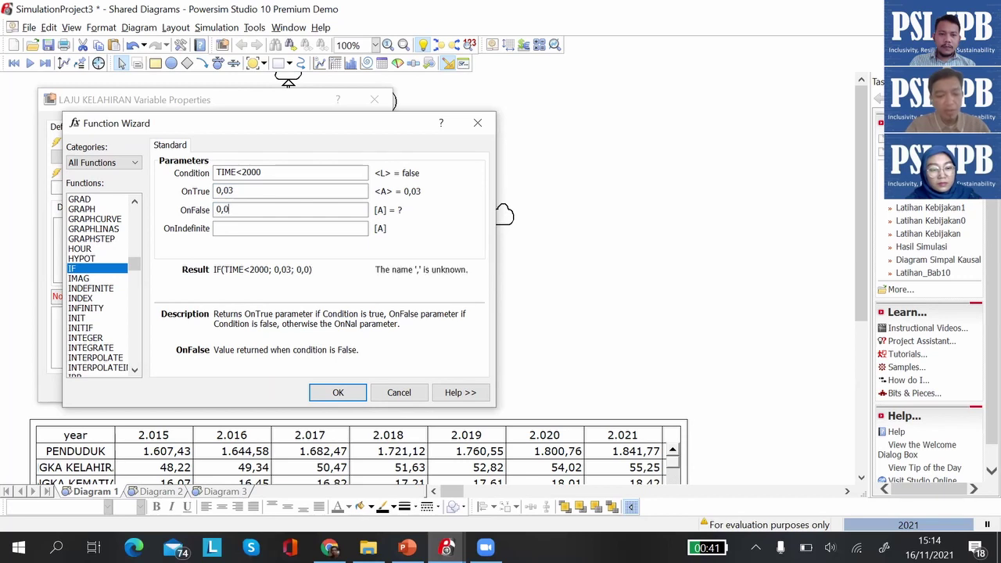
{"action": "left_click", "coordinate": [336, 392]}
{"action": "left_click", "coordinate": [313, 391]}
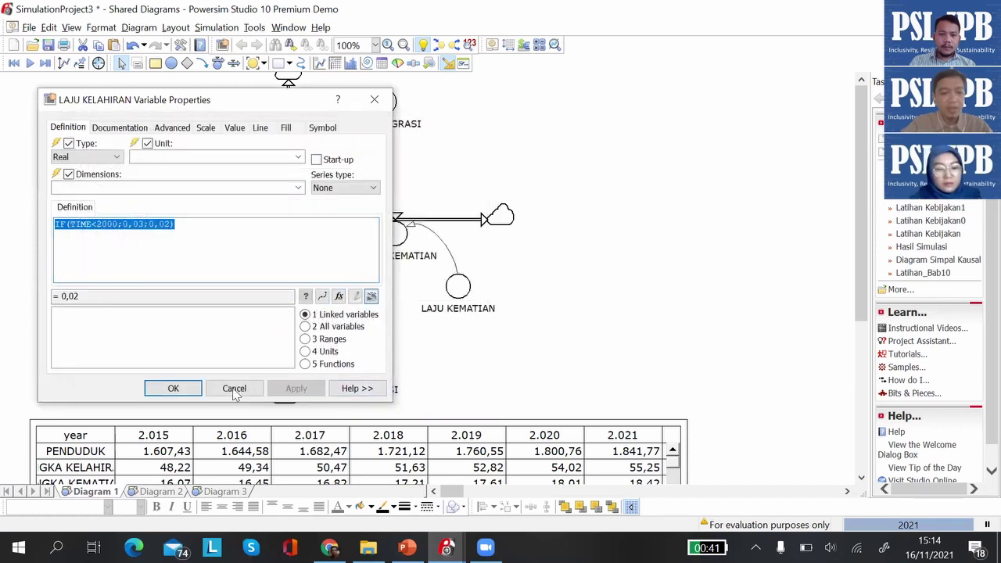
{"action": "left_click", "coordinate": [174, 389]}
{"action": "left_click", "coordinate": [57, 290]}
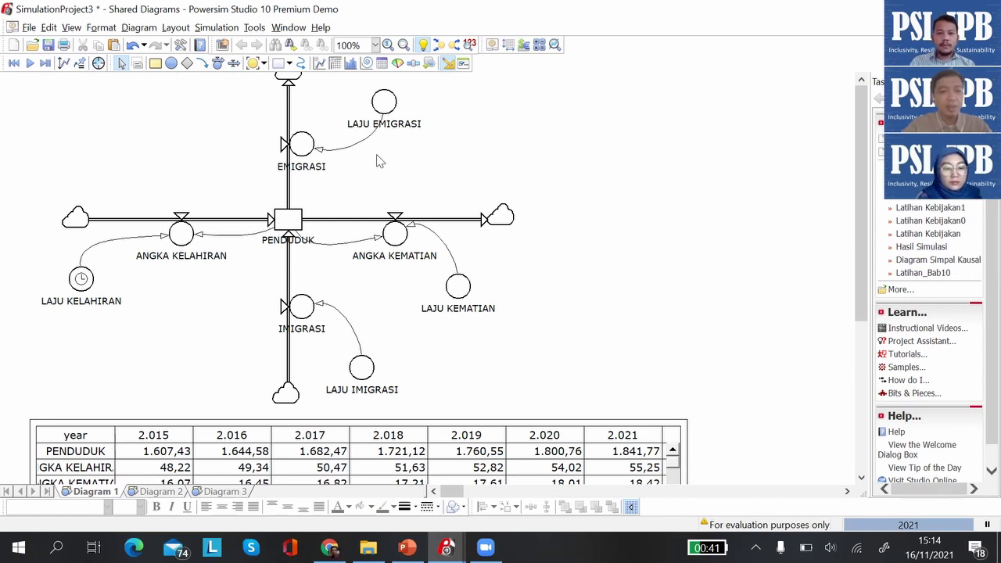
Clear the definition of LAJU EMIGRASI and choose the IF function for it in the Function Wizard.
{"action": "left_click", "coordinate": [385, 104]}
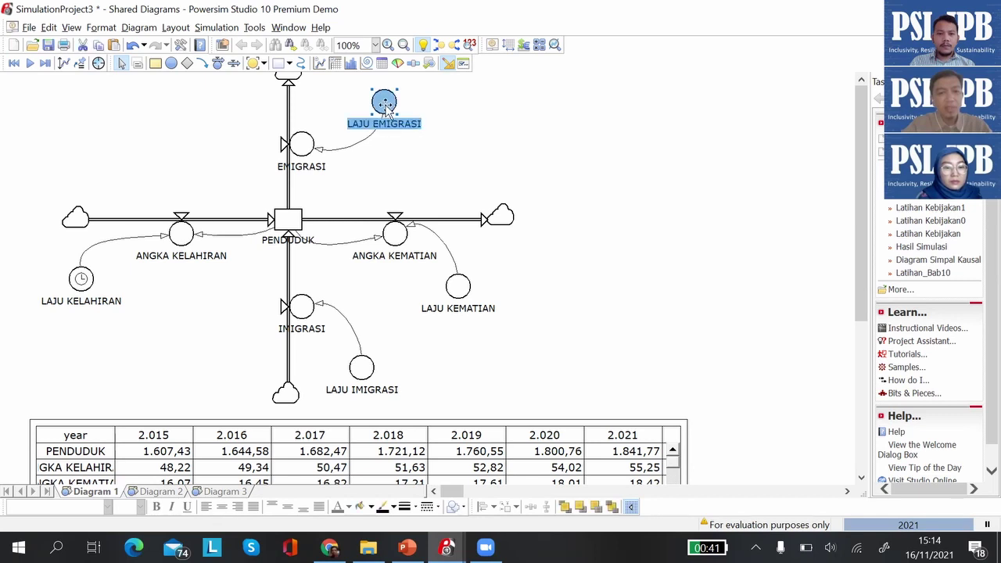
{"action": "double_click", "coordinate": [385, 104]}
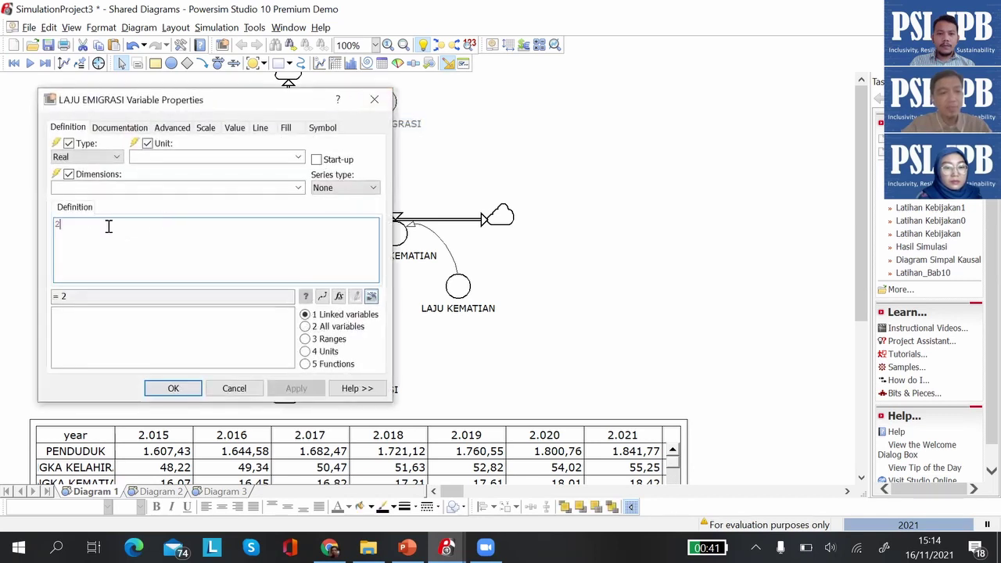
{"action": "key", "text": "BackSpace"}
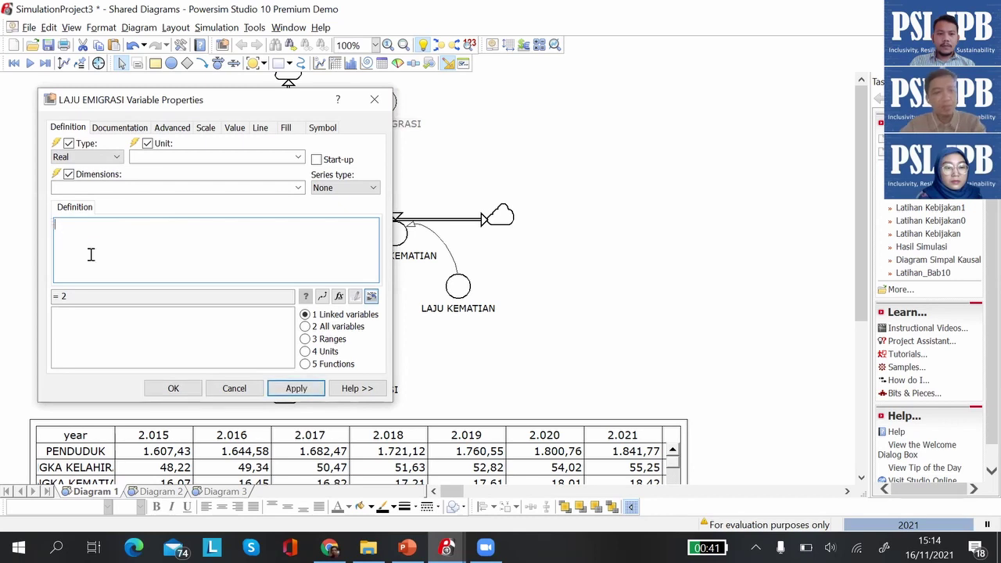
{"action": "left_click", "coordinate": [339, 297]}
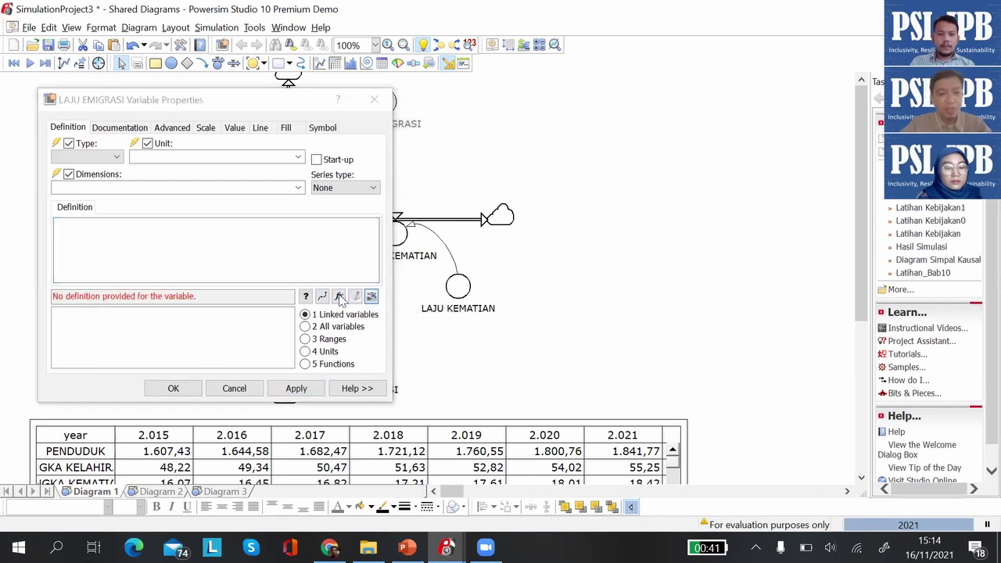
{"action": "left_click_drag", "start_coordinate": [134, 225], "coordinate": [140, 269]}
{"action": "left_click", "coordinate": [88, 328]}
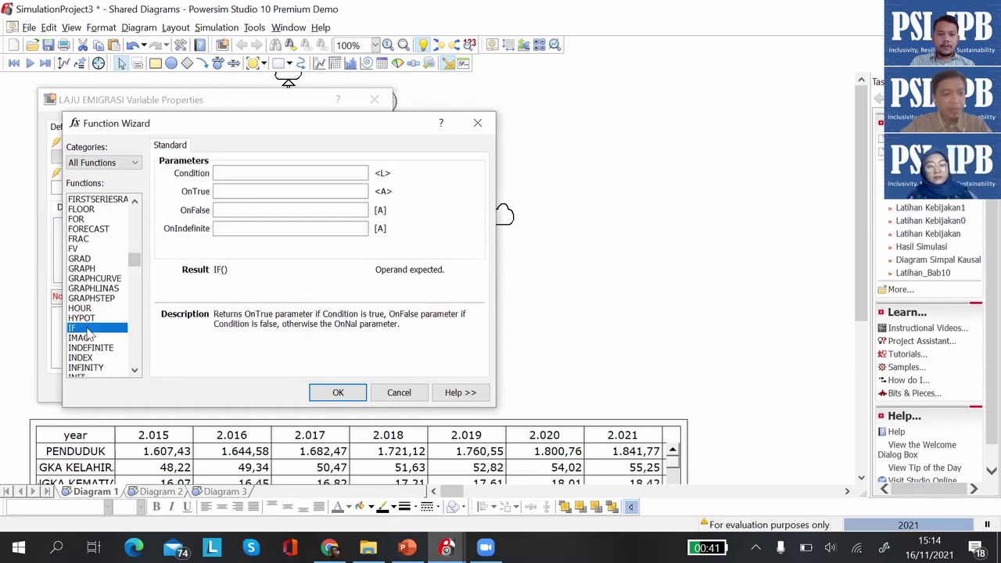
Give LAJU EMIGRASI's IF function the condition TIME<2000, returning 2 when true and 5 when false, and apply the definition.
{"action": "left_click", "coordinate": [225, 177]}
{"action": "type", "text": "TIME"}
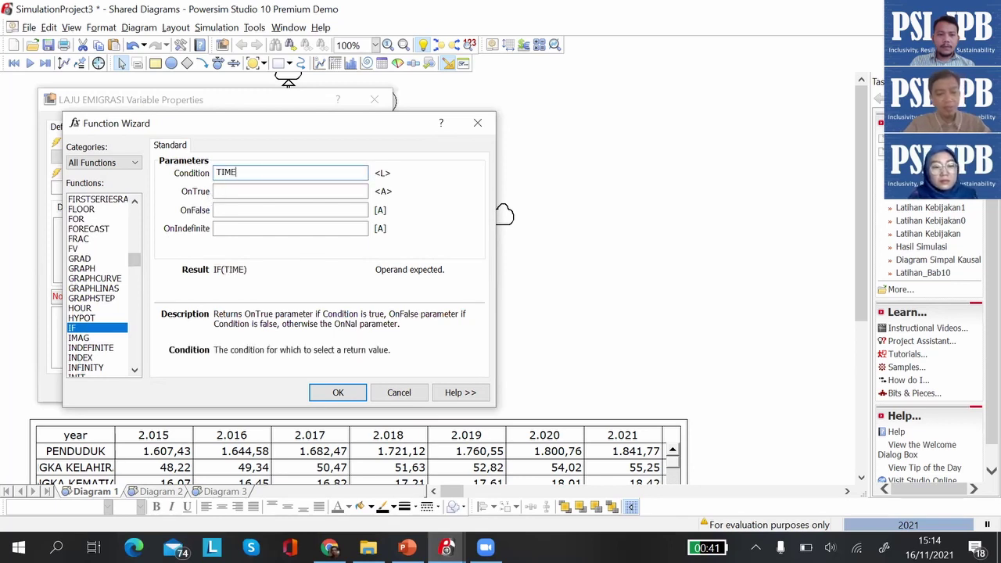
{"action": "type", "text": "<2000"}
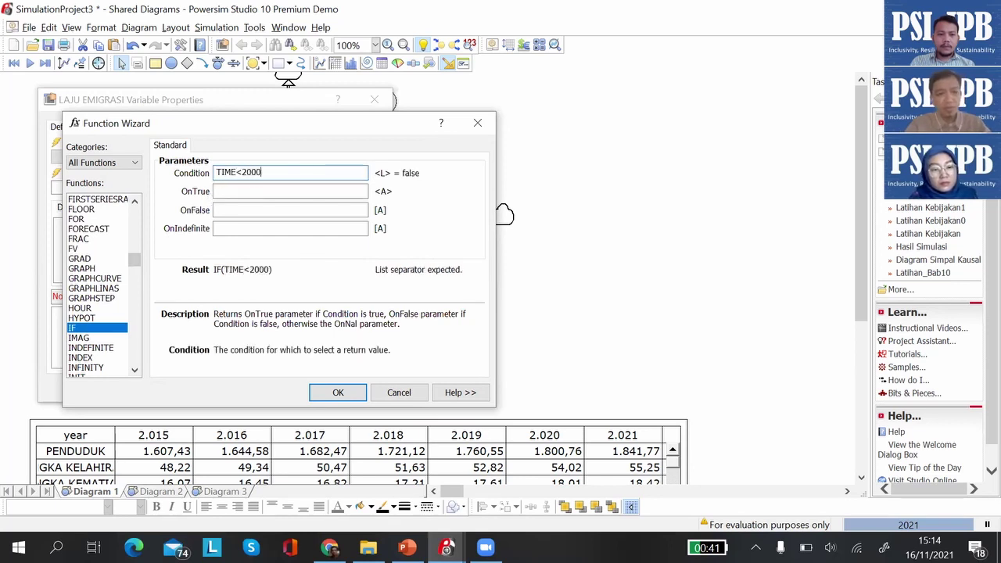
{"action": "left_click", "coordinate": [235, 190]}
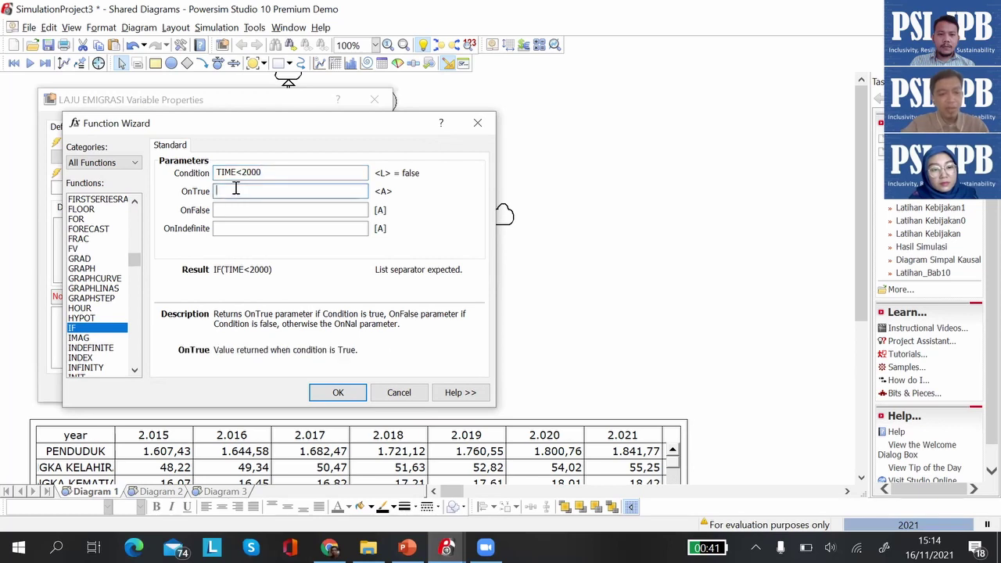
{"action": "left_click", "coordinate": [228, 213]}
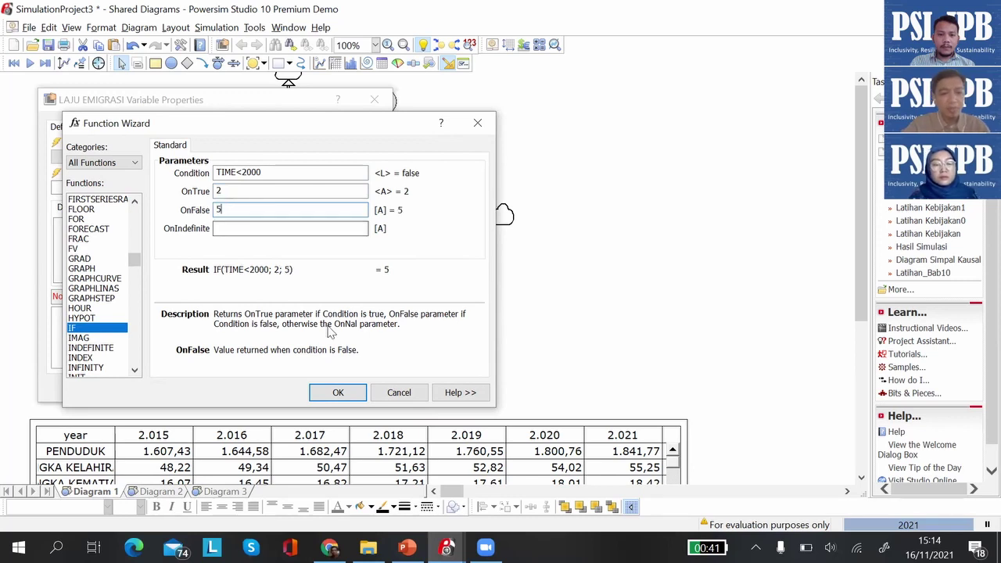
{"action": "left_click", "coordinate": [344, 391]}
{"action": "left_click", "coordinate": [299, 388]}
{"action": "left_click", "coordinate": [173, 389]}
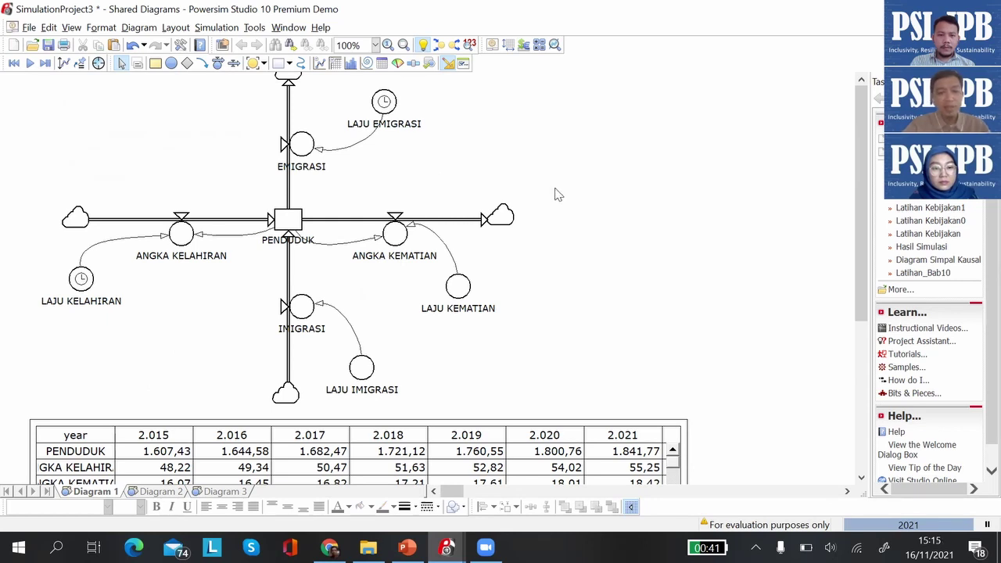
Run the simulation with the new birth and emigration rates and examine the time table and PENDUDUK graph.
{"action": "scroll", "coordinate": [556, 194], "scroll_direction": "down", "scroll_amount": 2}
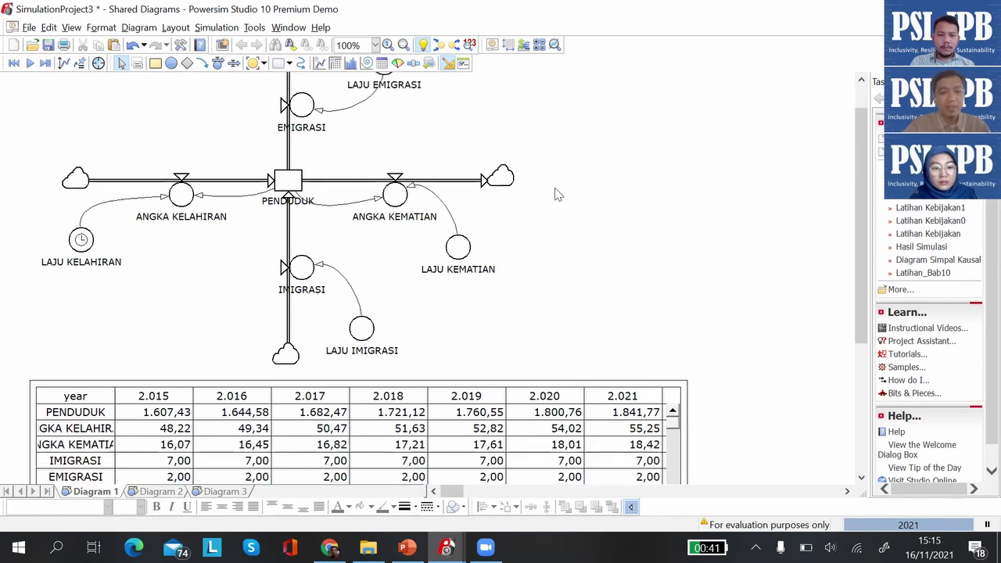
{"action": "left_click", "coordinate": [216, 28]}
{"action": "left_click", "coordinate": [221, 63]}
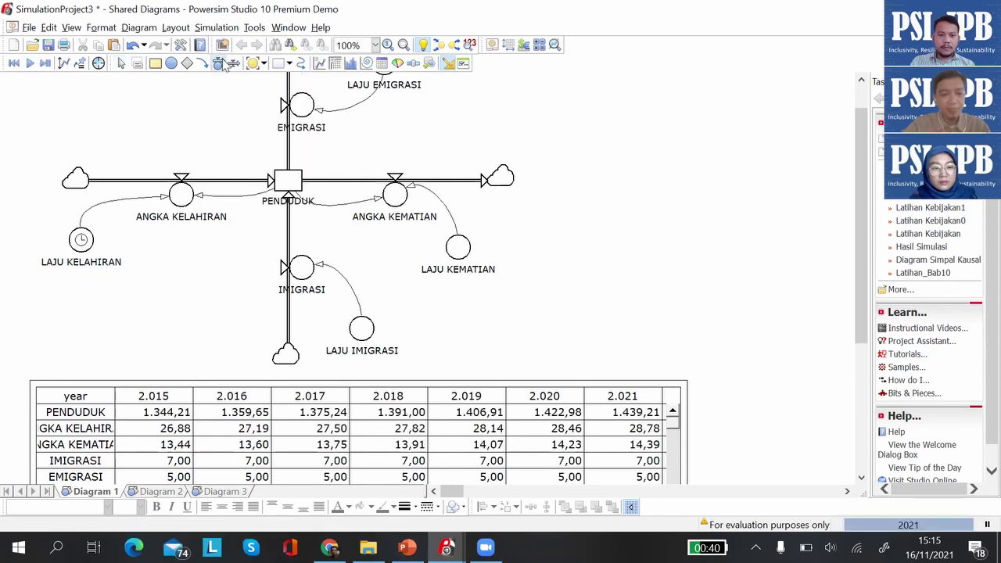
{"action": "left_click", "coordinate": [218, 62]}
{"action": "scroll", "coordinate": [591, 296], "scroll_direction": "down", "scroll_amount": 4}
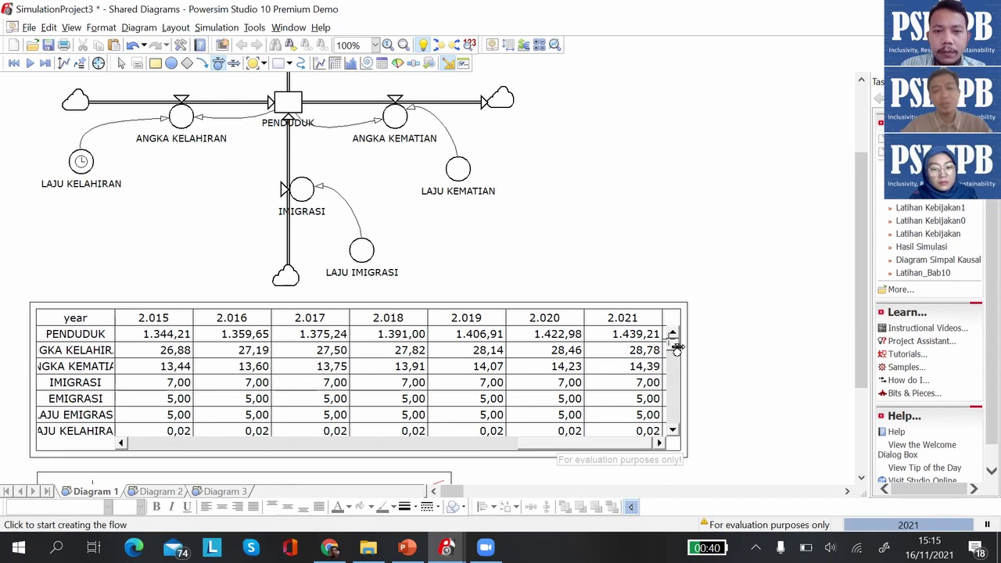
{"action": "scroll", "coordinate": [648, 348], "scroll_direction": "down", "scroll_amount": 4}
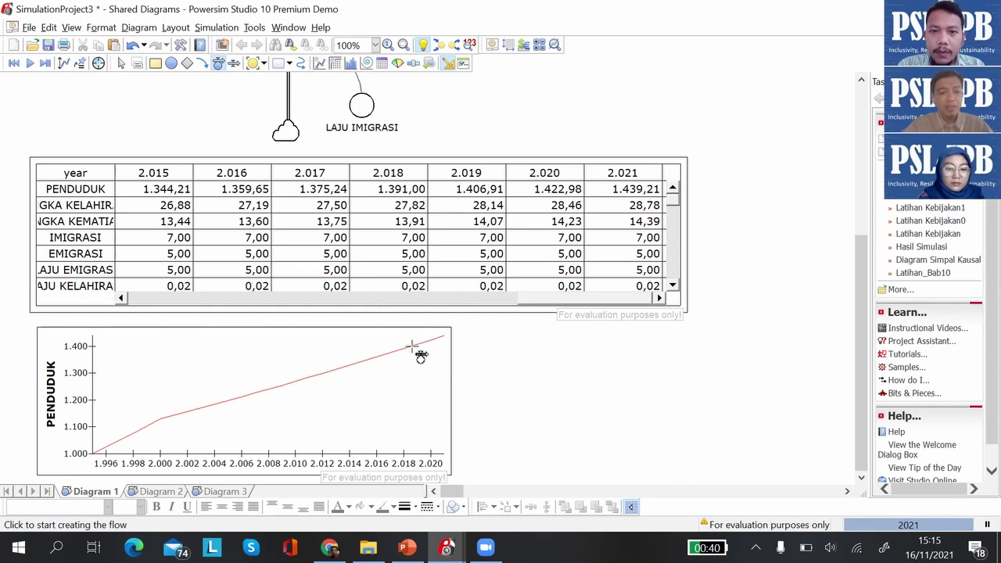
Switch to PowerPoint and present the Hasil Simulasi slide comparing Tanpa Kebijakan and Dengan Kebijakan as a slide show.
{"action": "left_click", "coordinate": [408, 548]}
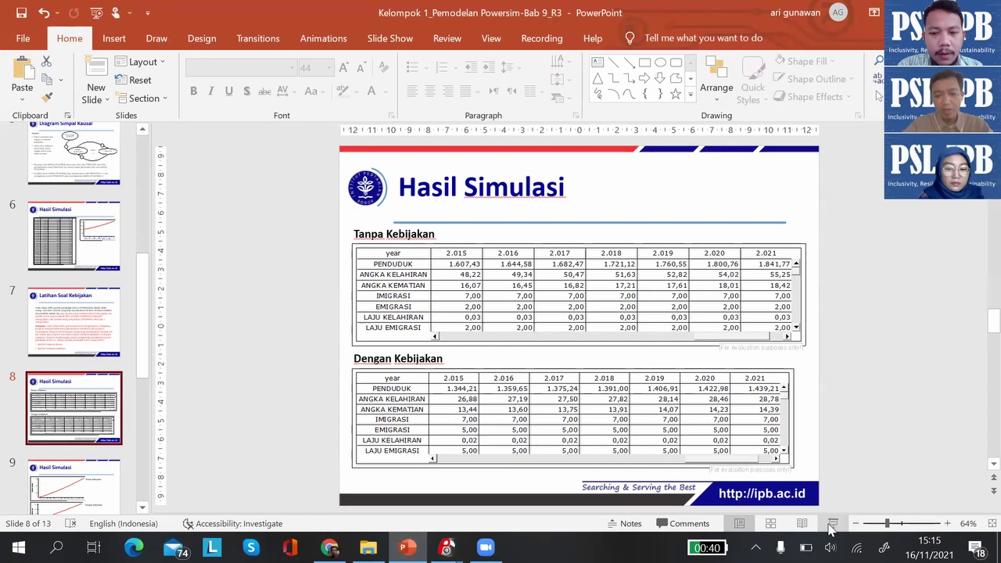
{"action": "left_click", "coordinate": [831, 524]}
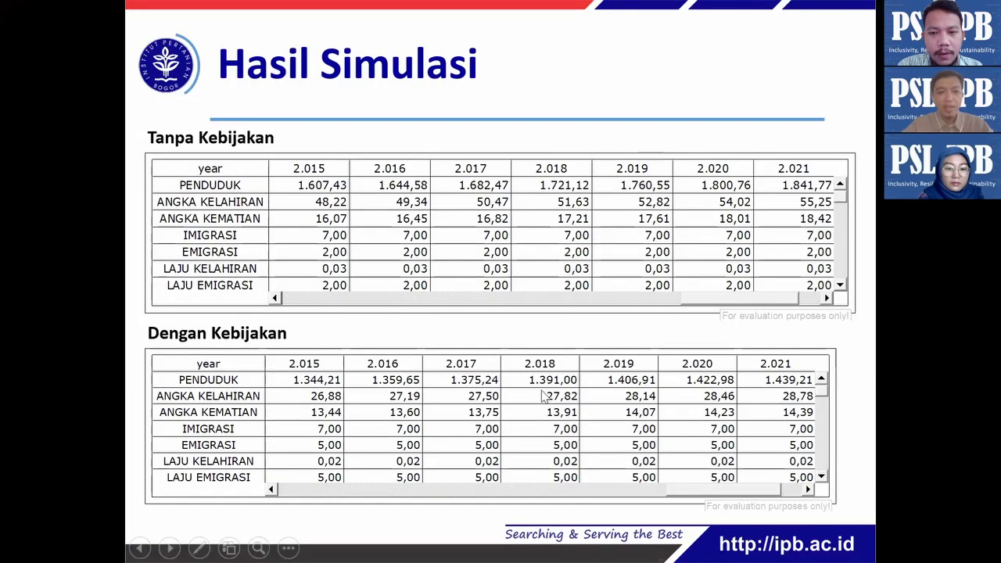